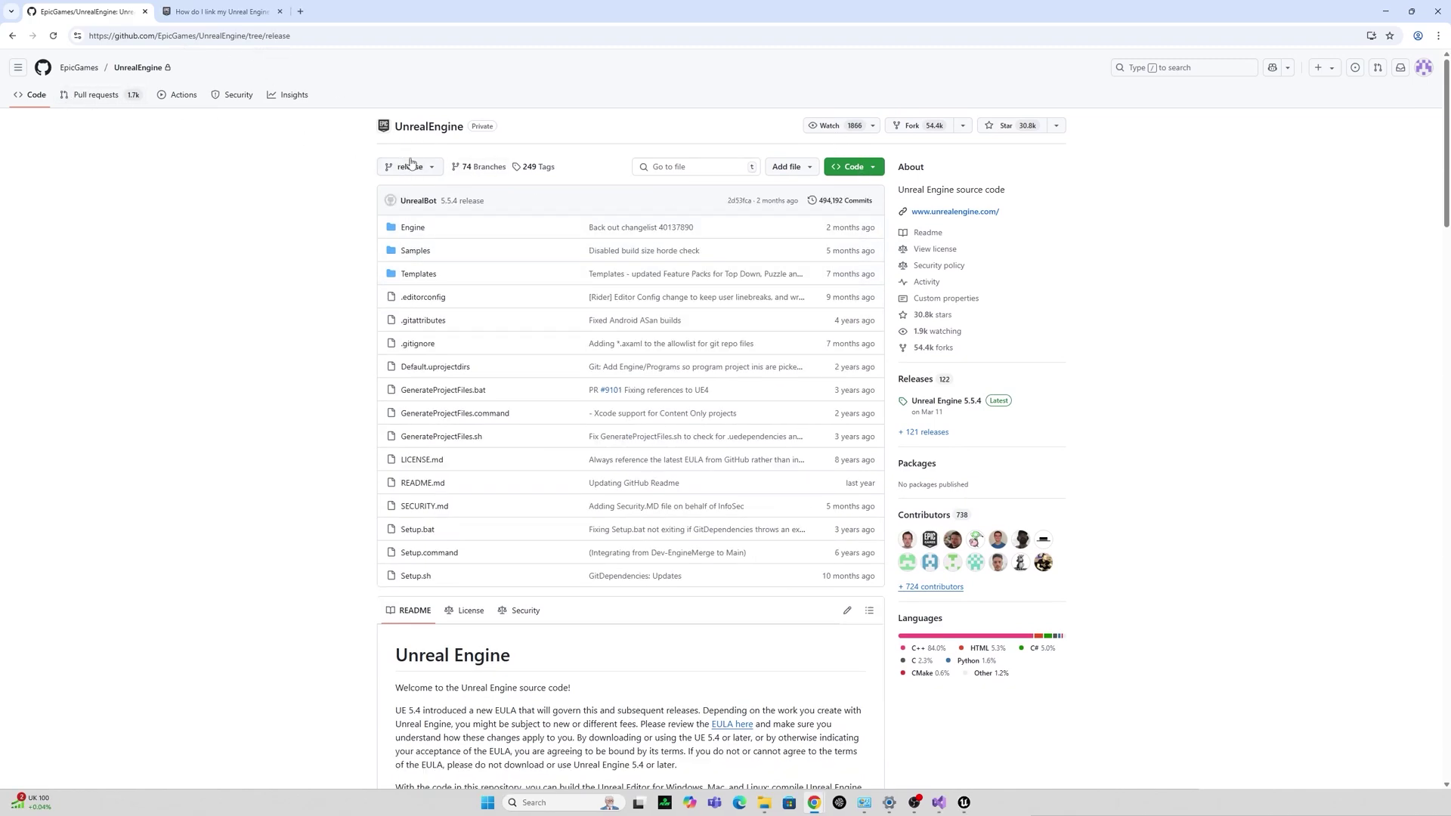
Launch the UE5 Editor build from Visual Studio so the Project Browser opens with Blank selected.
key(ctrl+Tab)
key(ctrl+Tab)
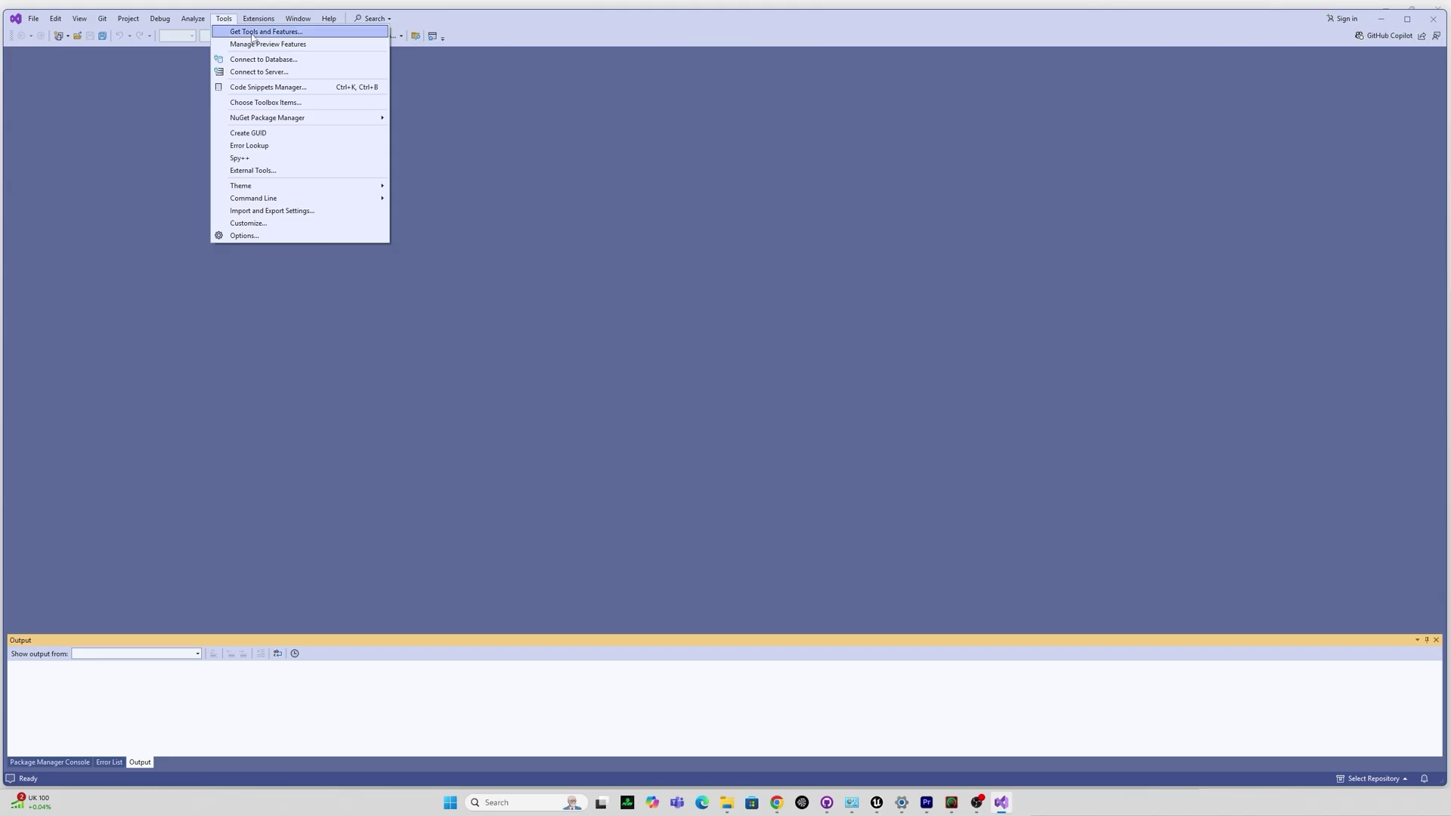
click(252, 31)
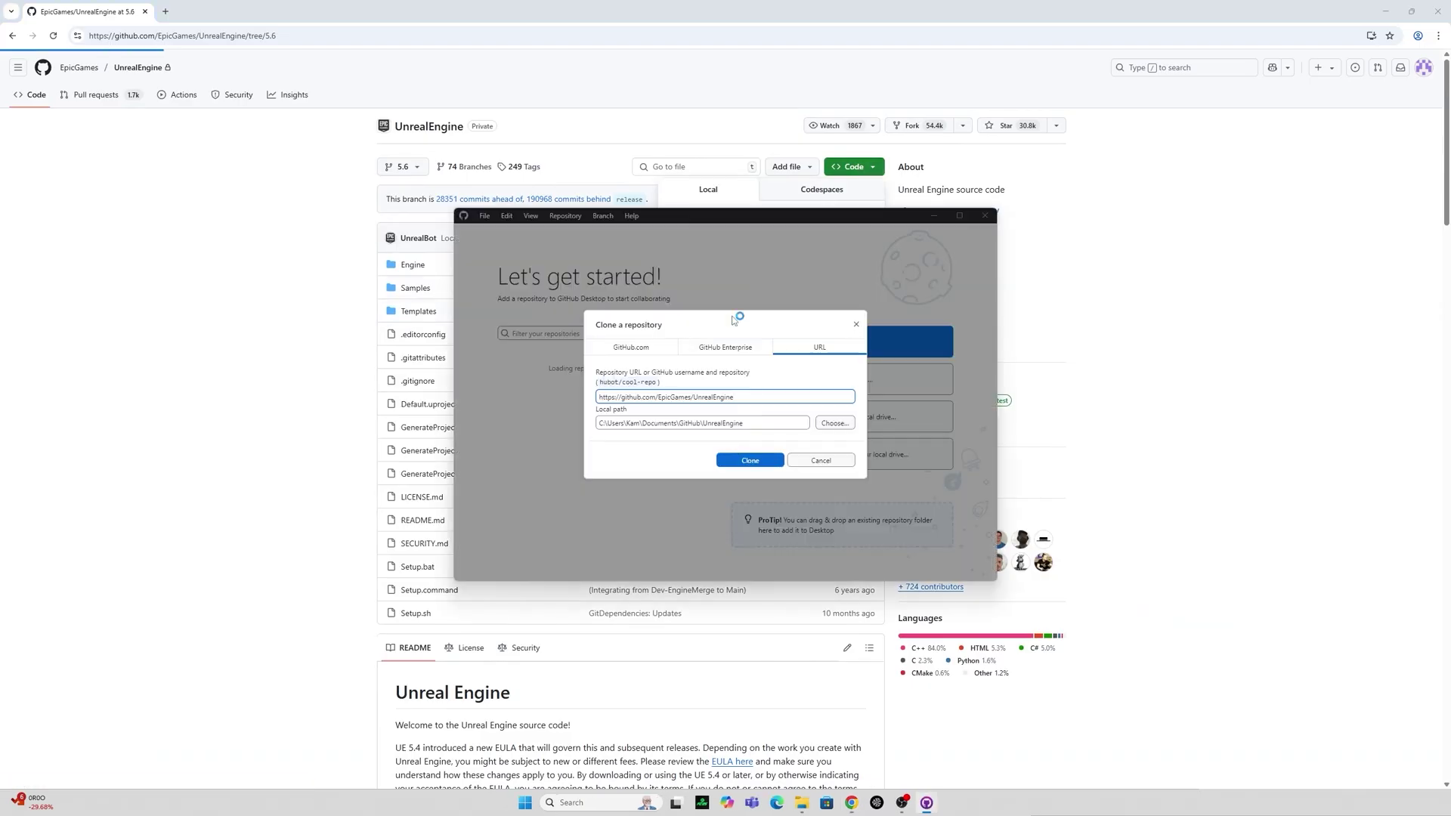
click(749, 461)
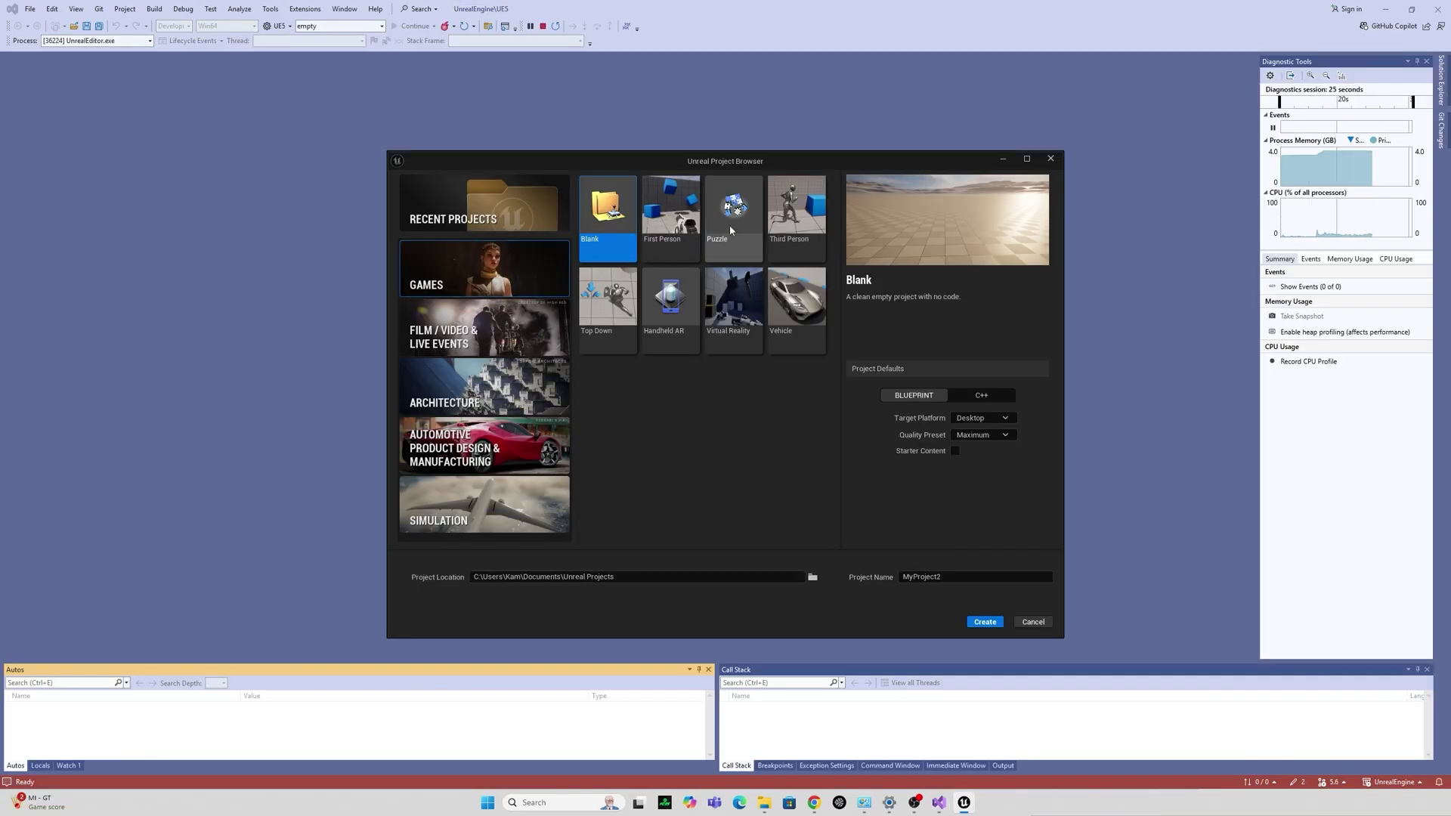
Compare the game templates, then check the First Person map's Perspective camera and scalability options.
click(724, 219)
click(608, 302)
click(711, 233)
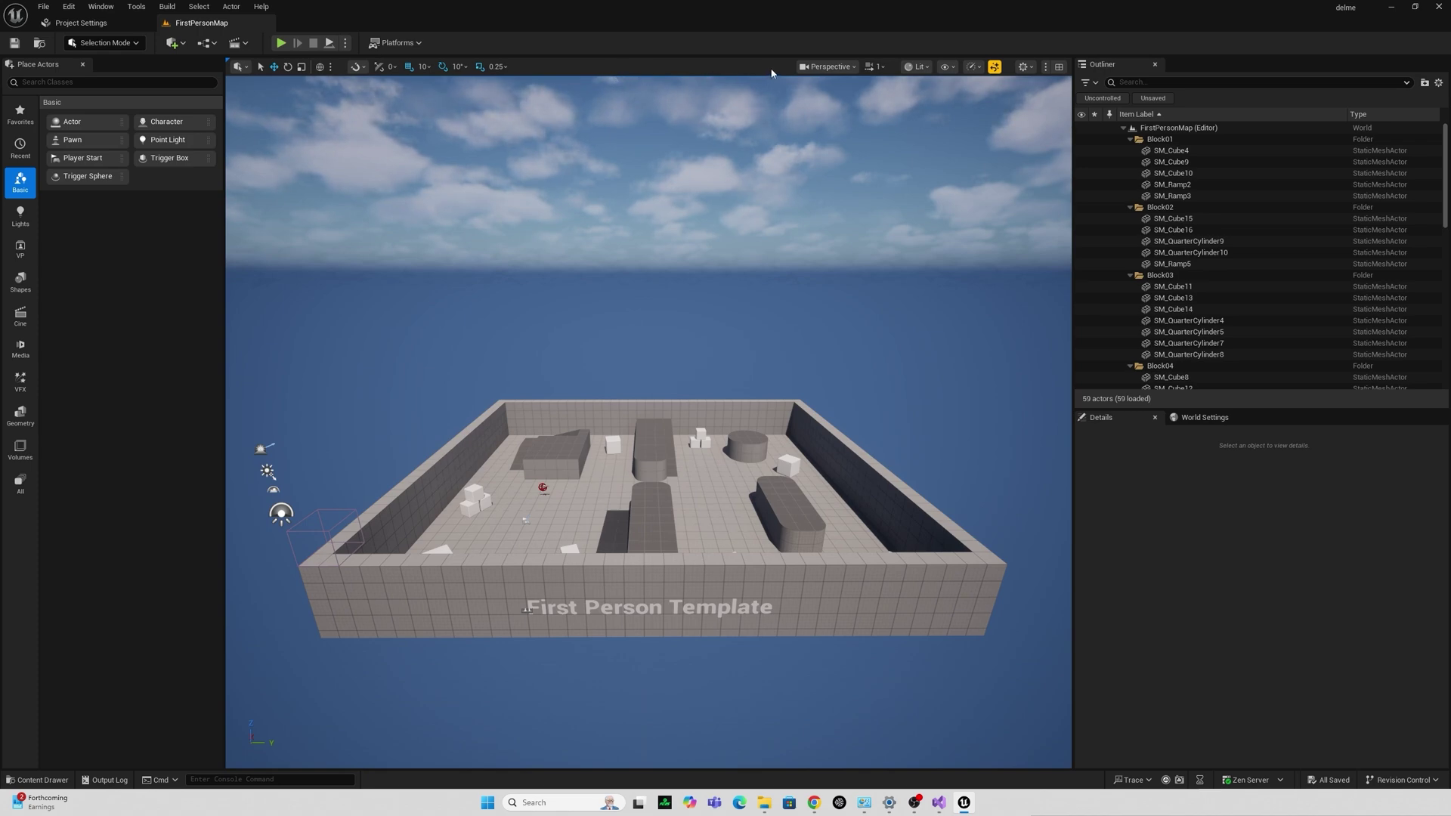
click(829, 66)
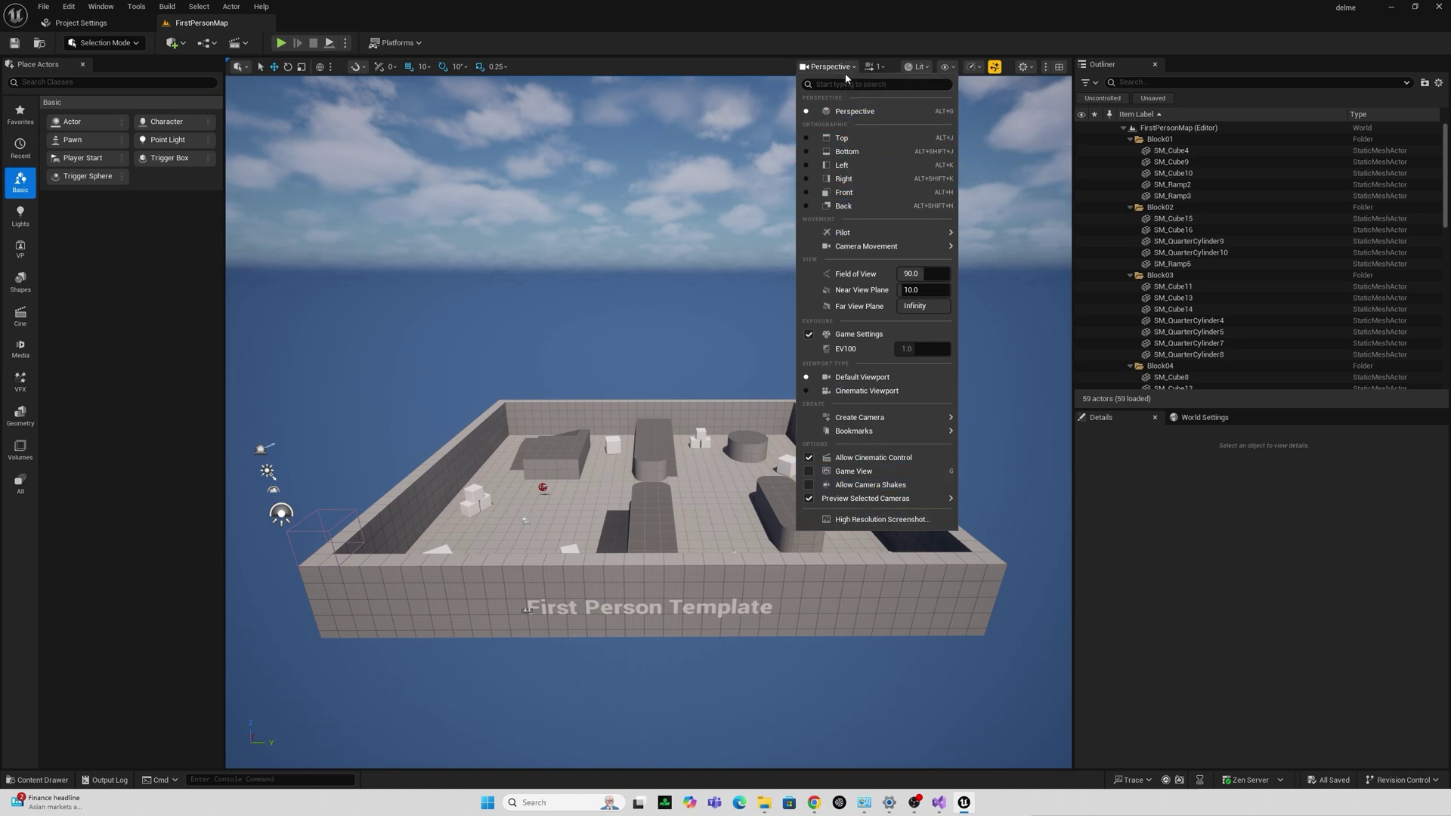
click(974, 69)
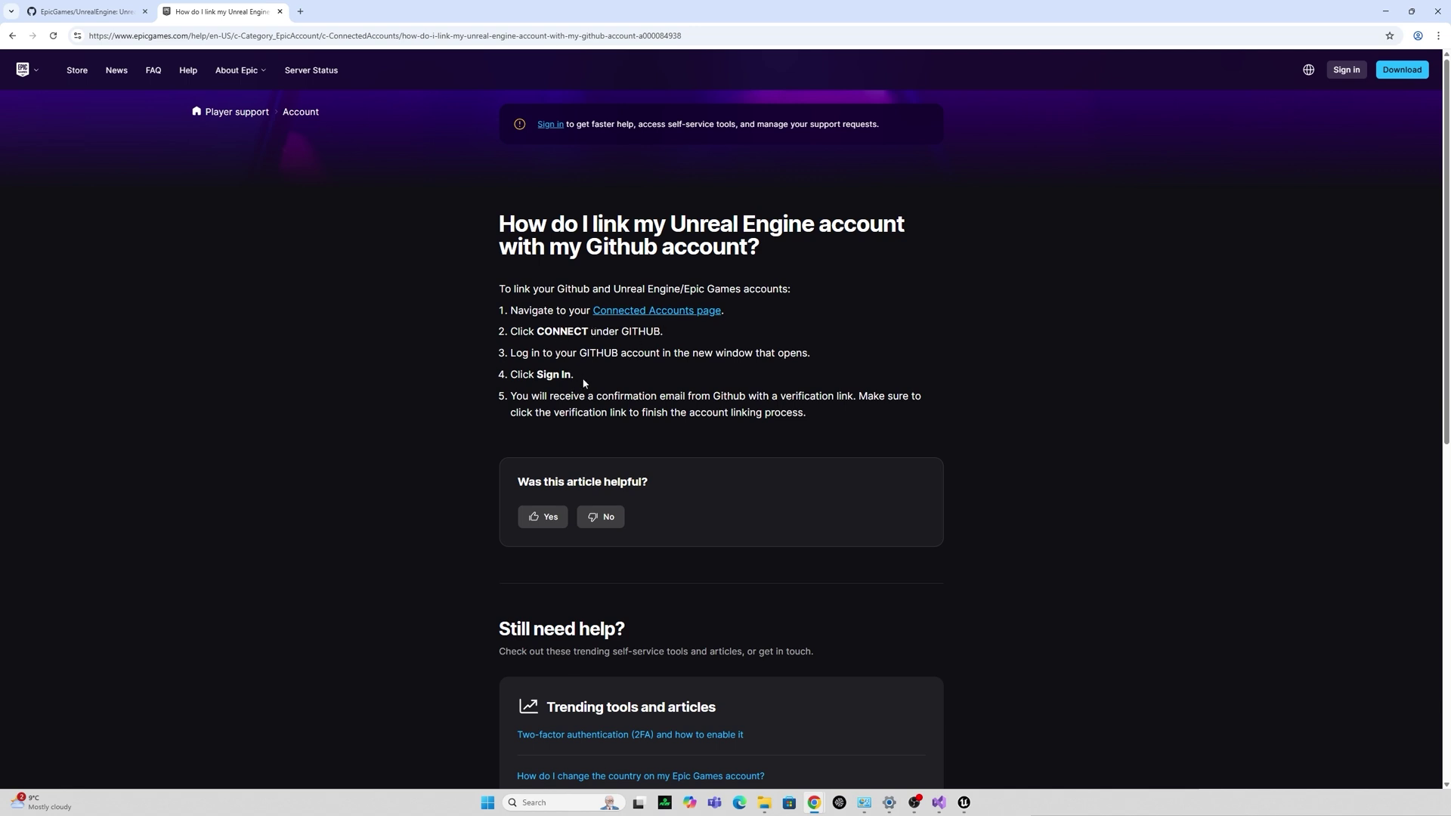
On the UnrealEngine repository page, filter branches by '5.6' and check out the 5.6 branch.
click(85, 16)
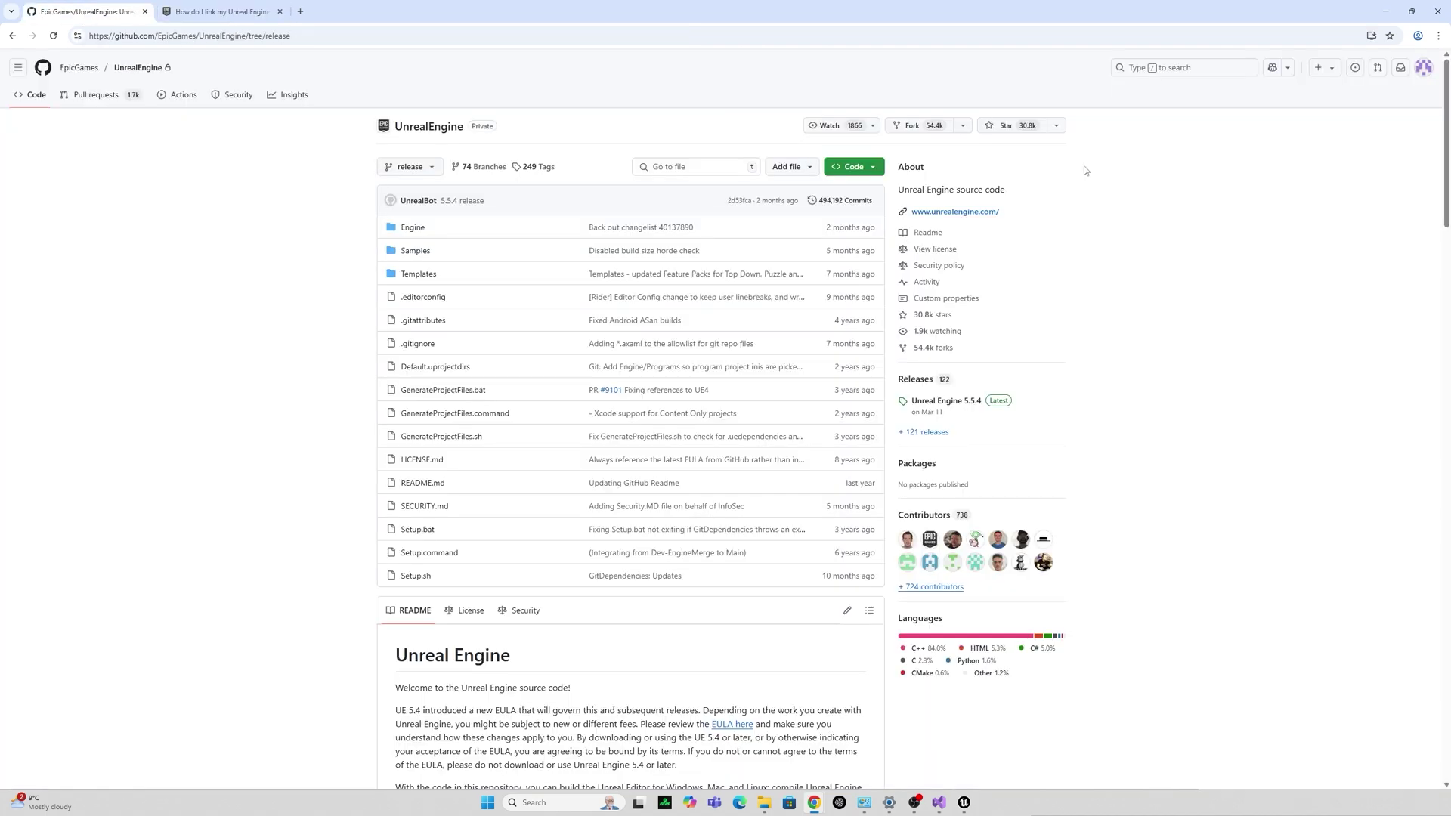
click(1424, 67)
click(341, 130)
click(411, 167)
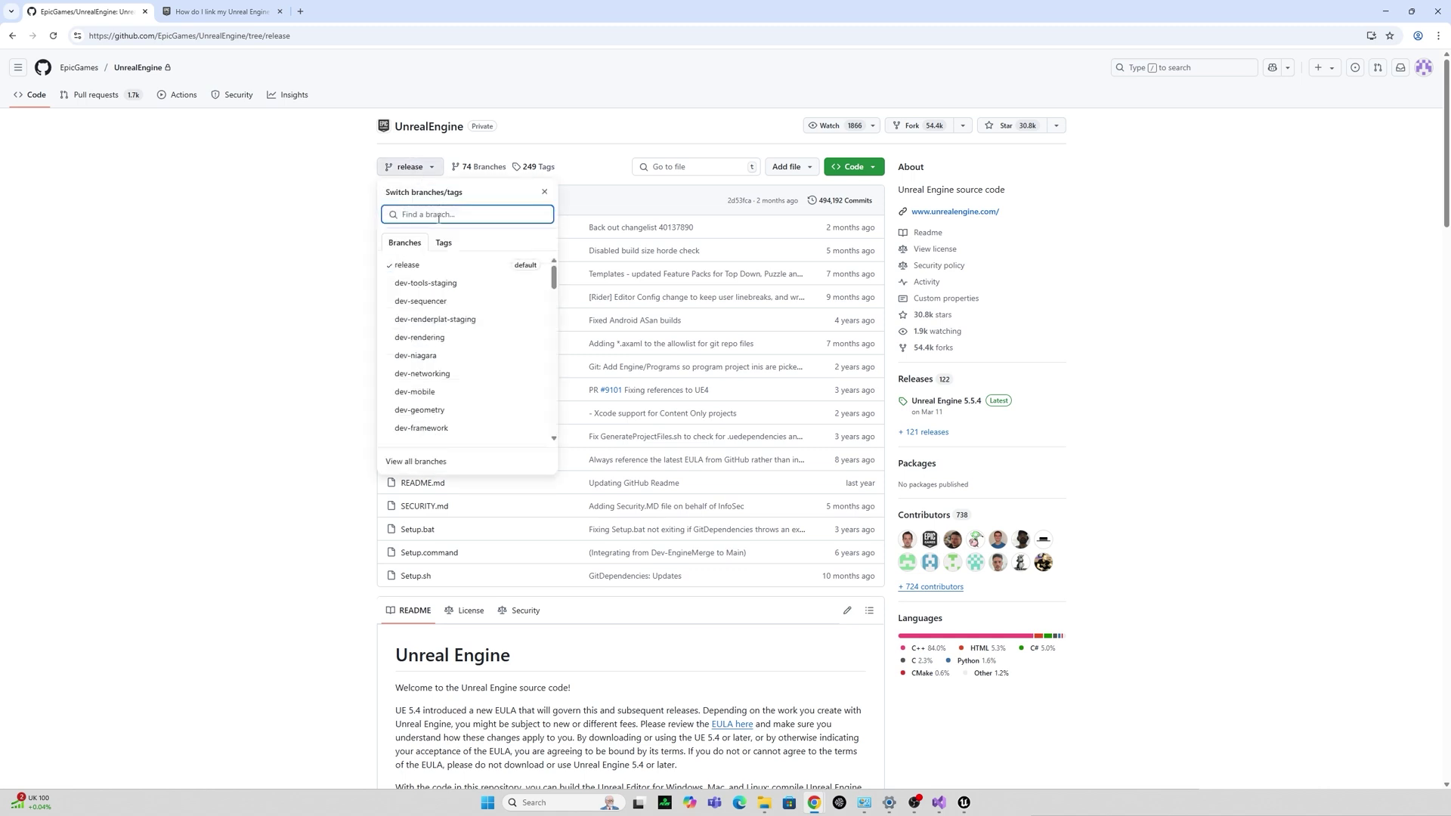
text(5.6)
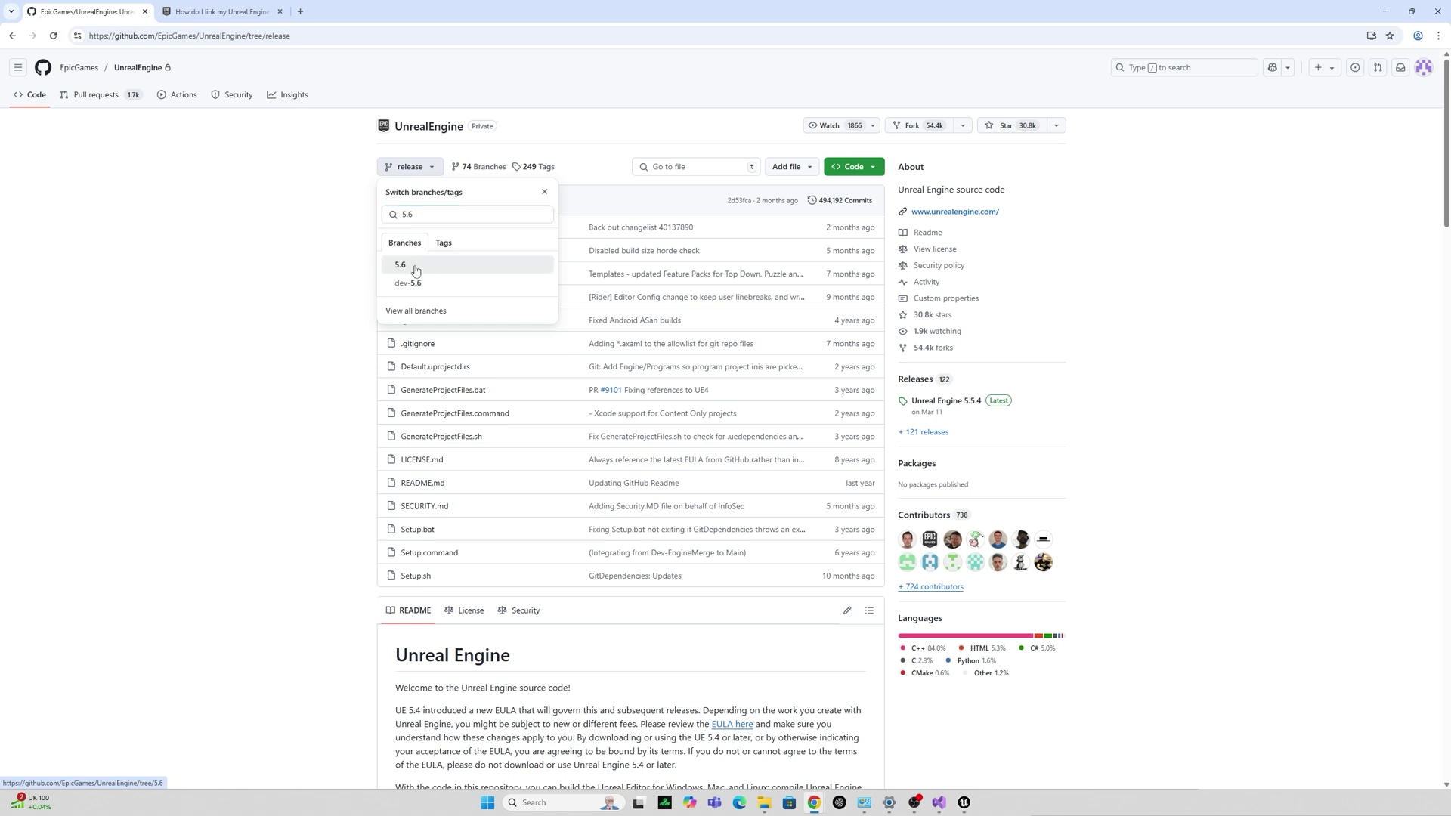
click(414, 266)
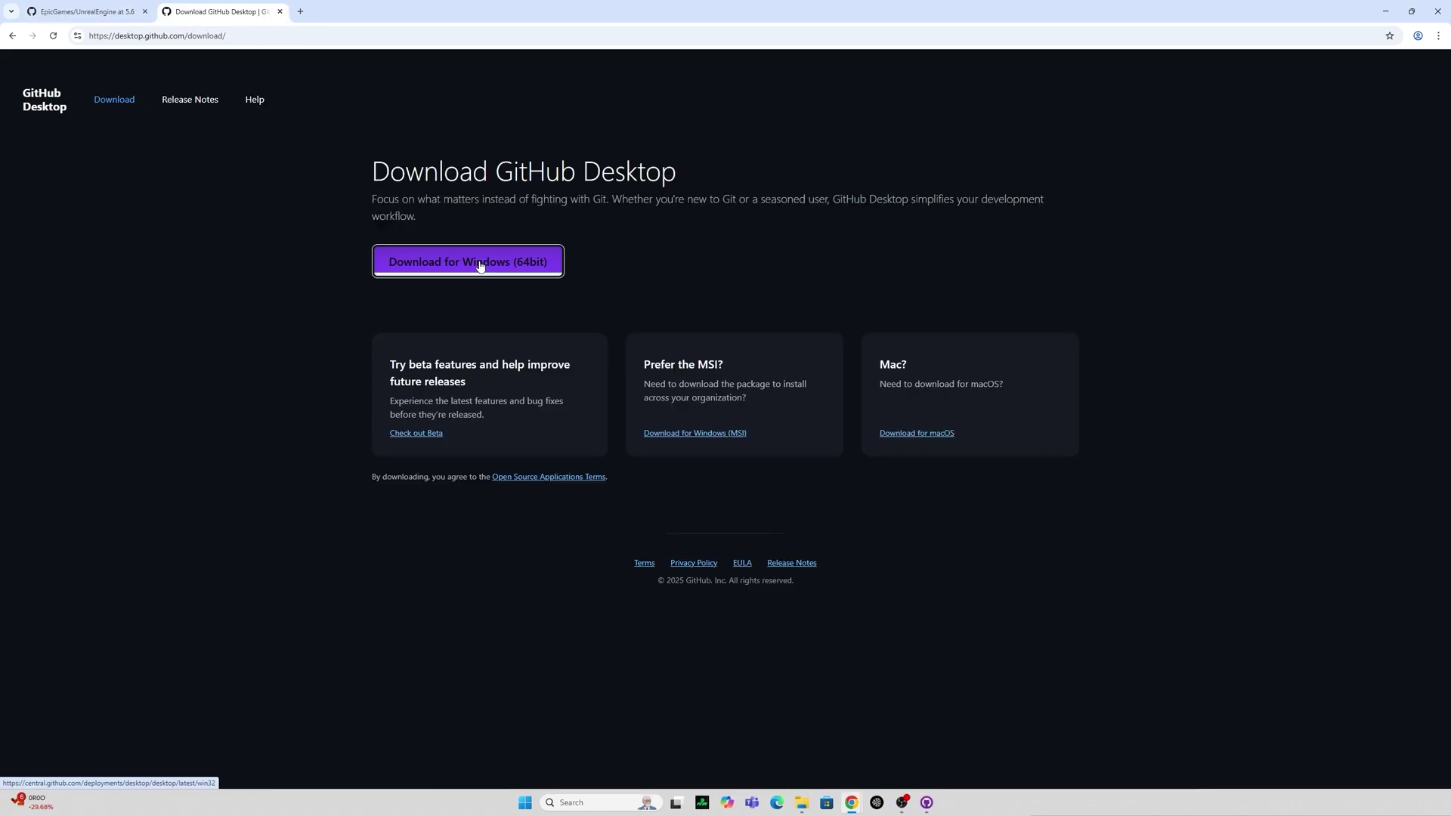
Download GitHub Desktop for Windows (64bit), set up the Visual Studio Installer, and dismiss the 17.13.6 update notice.
click(479, 265)
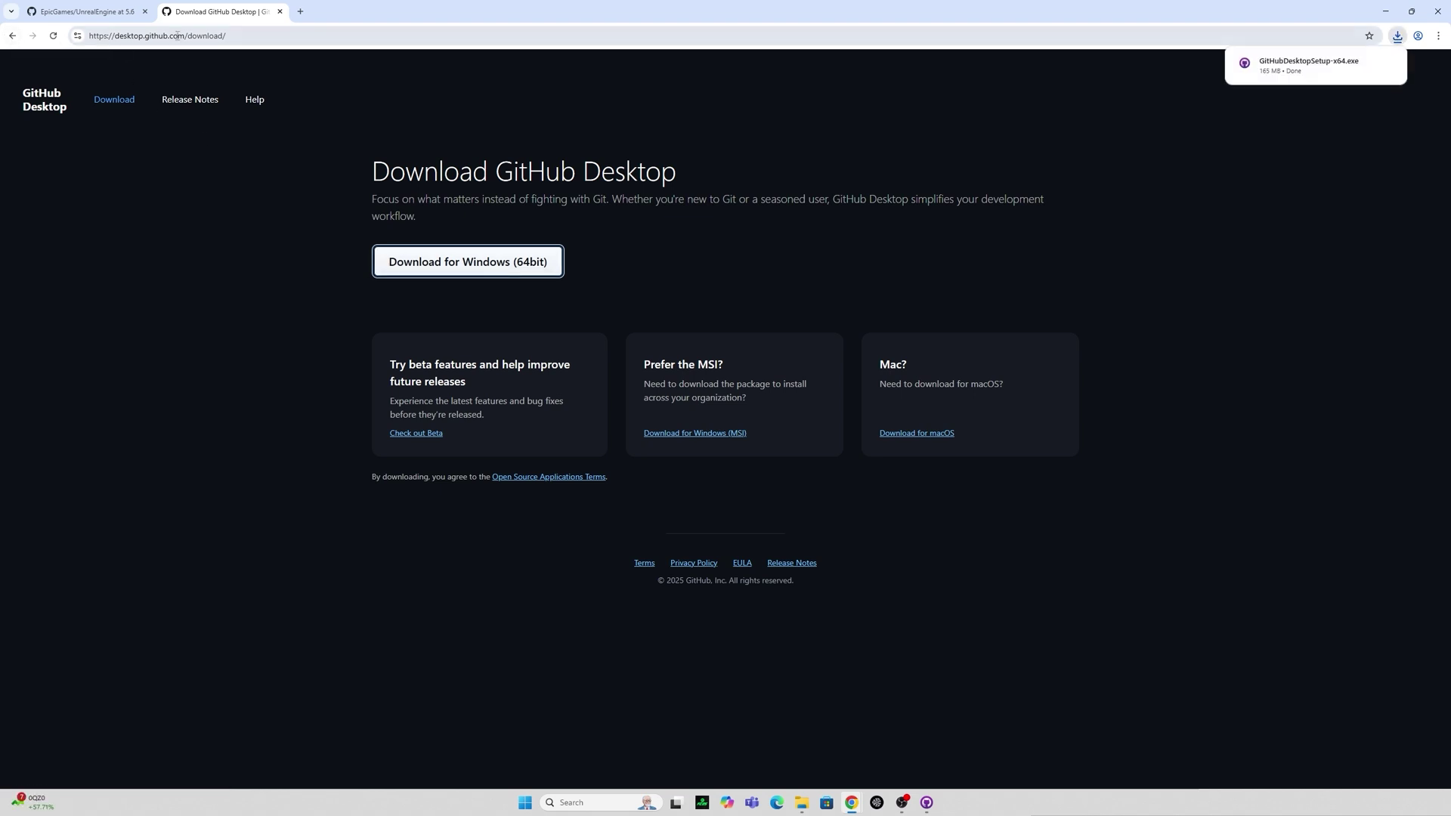
click(9, 38)
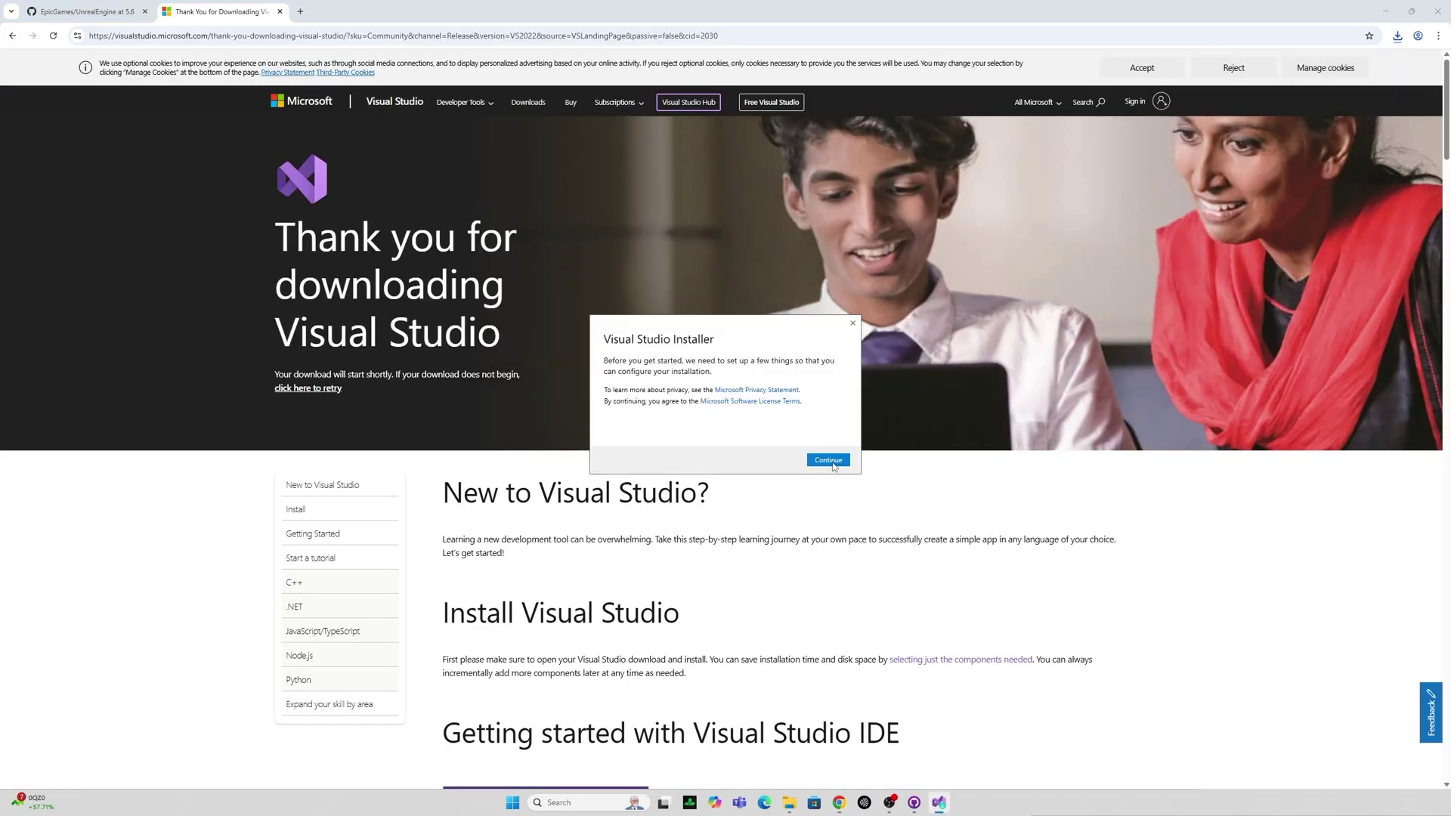
click(828, 459)
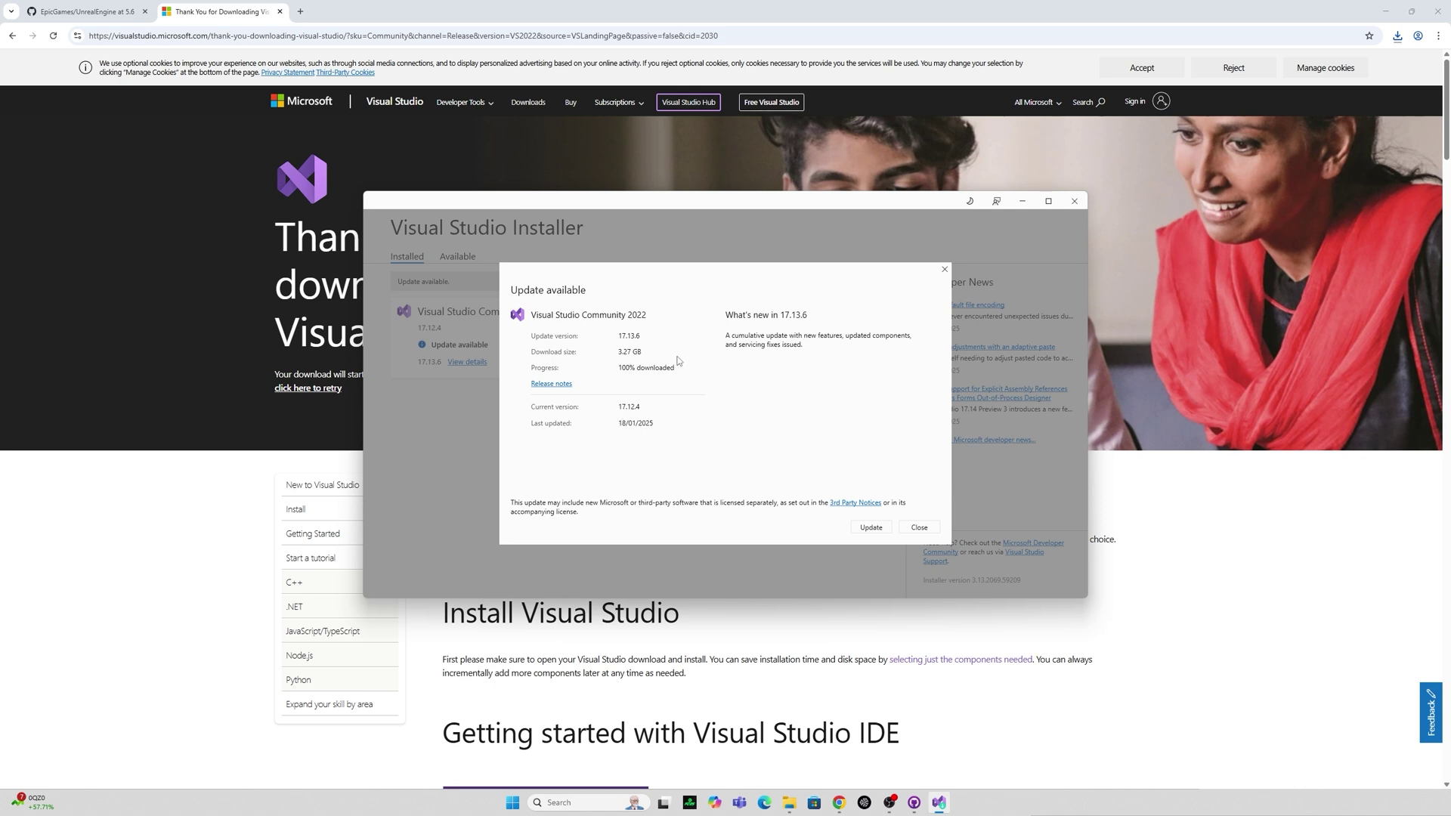
click(920, 529)
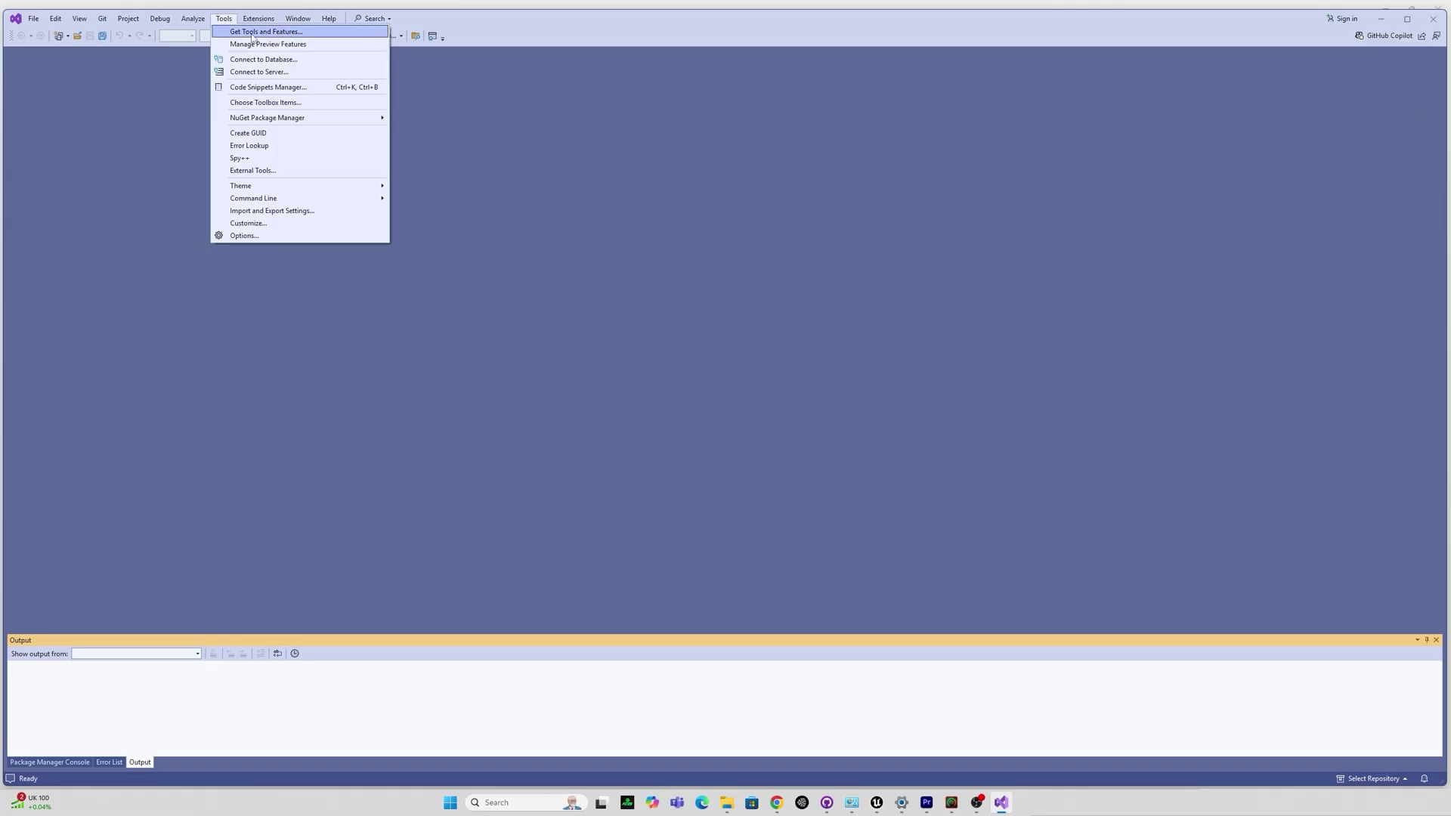
Confirm the Game development with C++ workload includes its Unreal Engine tools in Installation details.
click(253, 32)
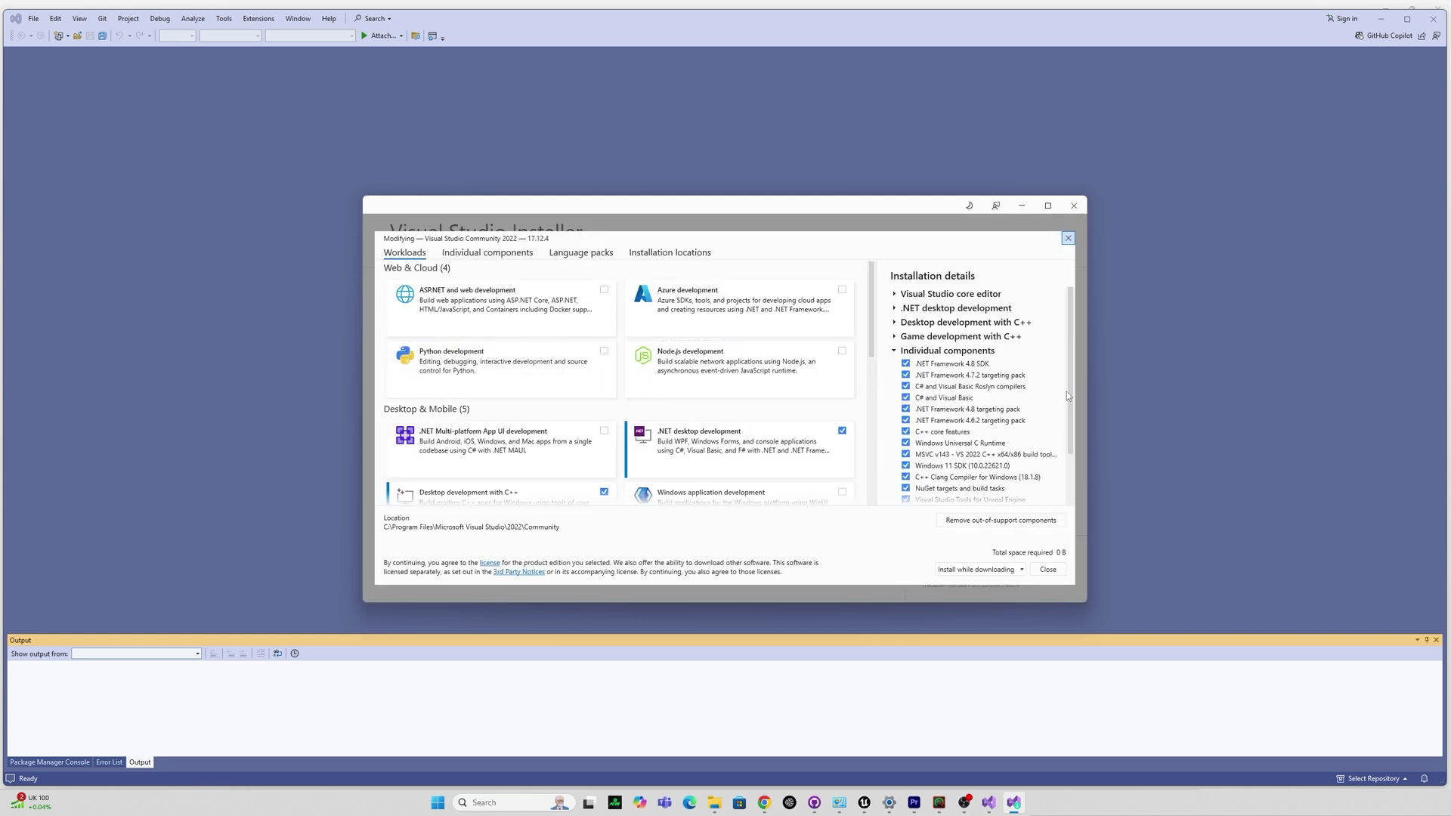
scroll(1076, 372, down, 1)
scroll(1076, 371, up, 1)
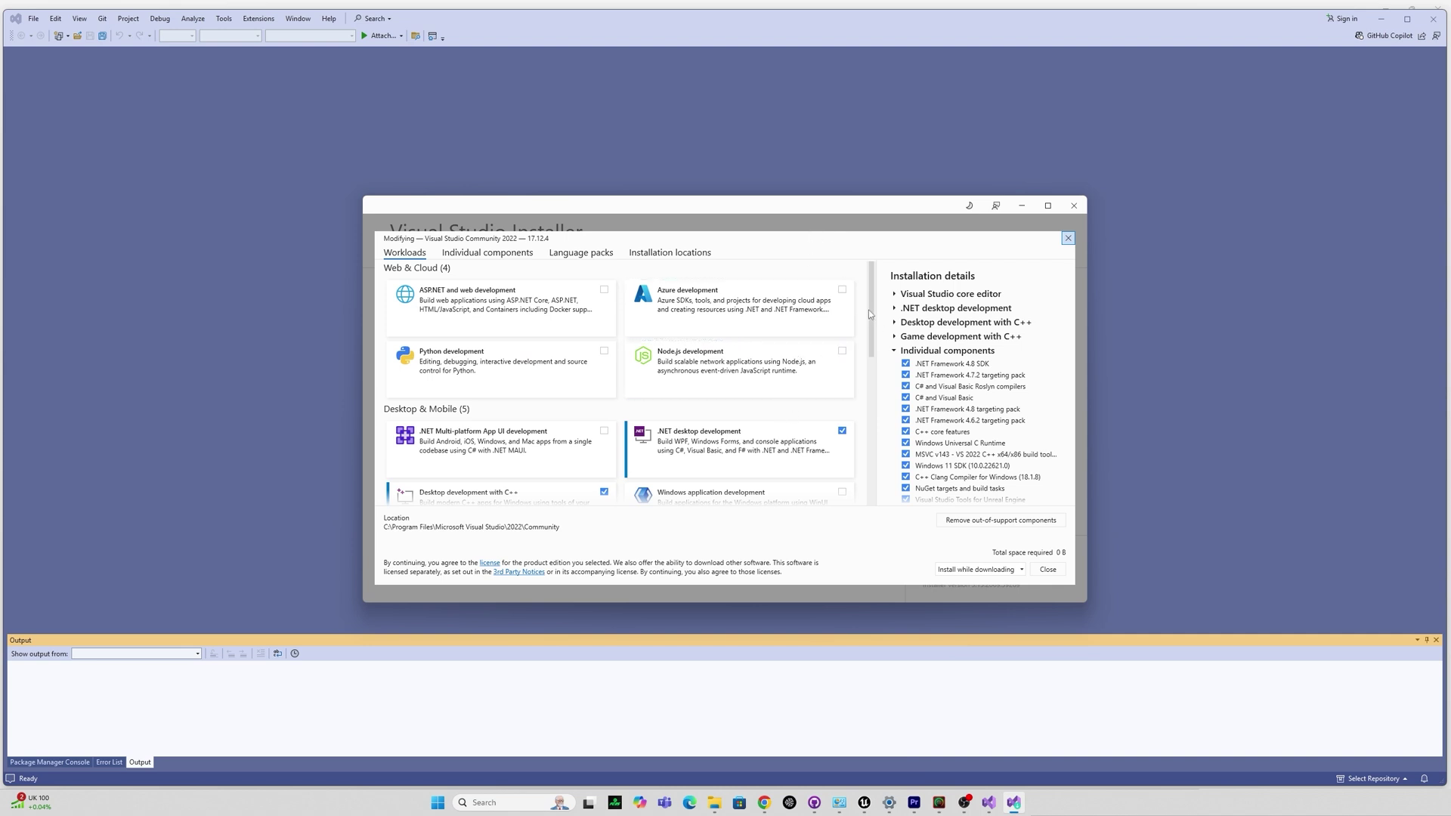
click(488, 252)
click(404, 252)
scroll(529, 378, down, 6)
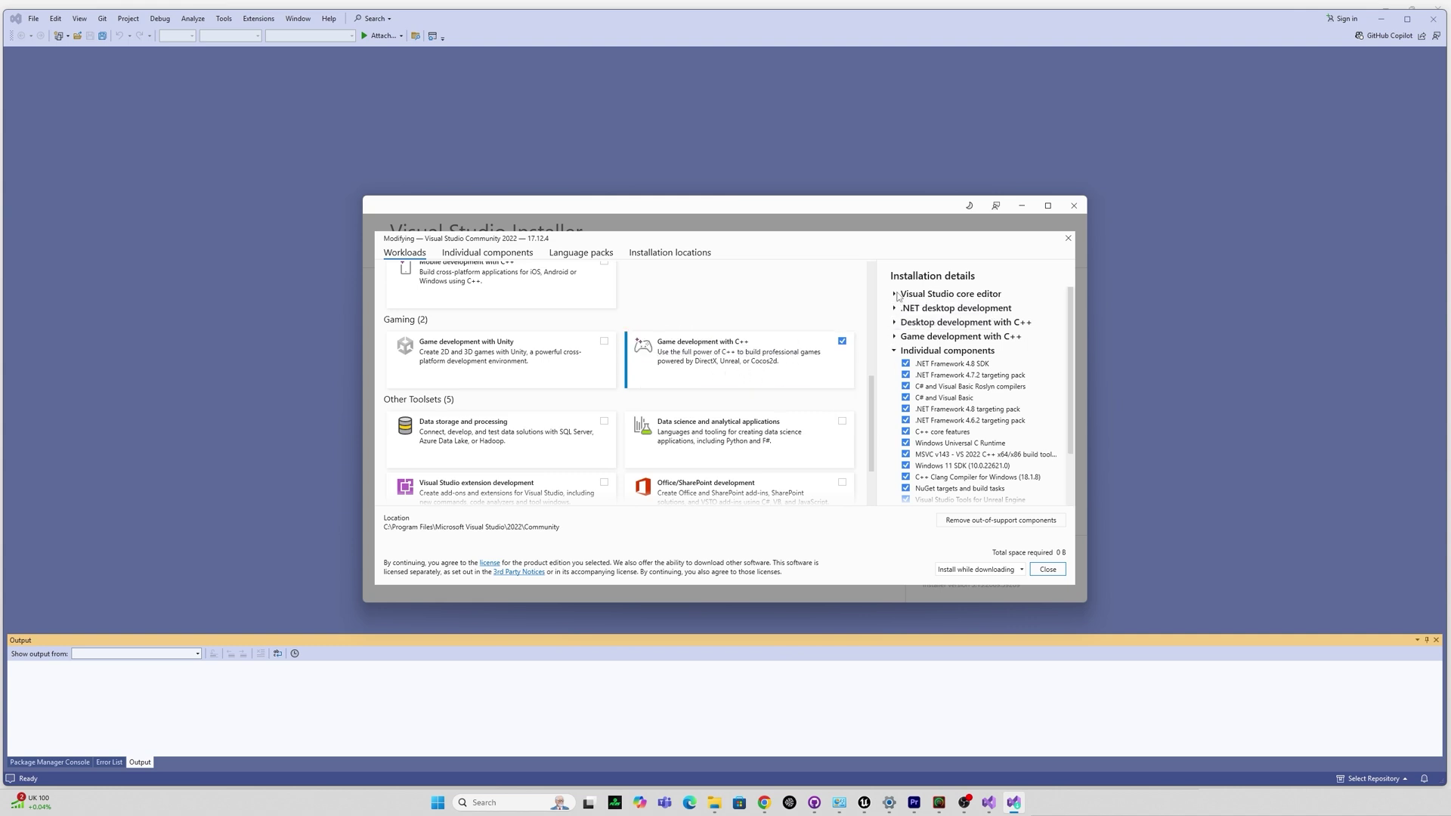
click(894, 337)
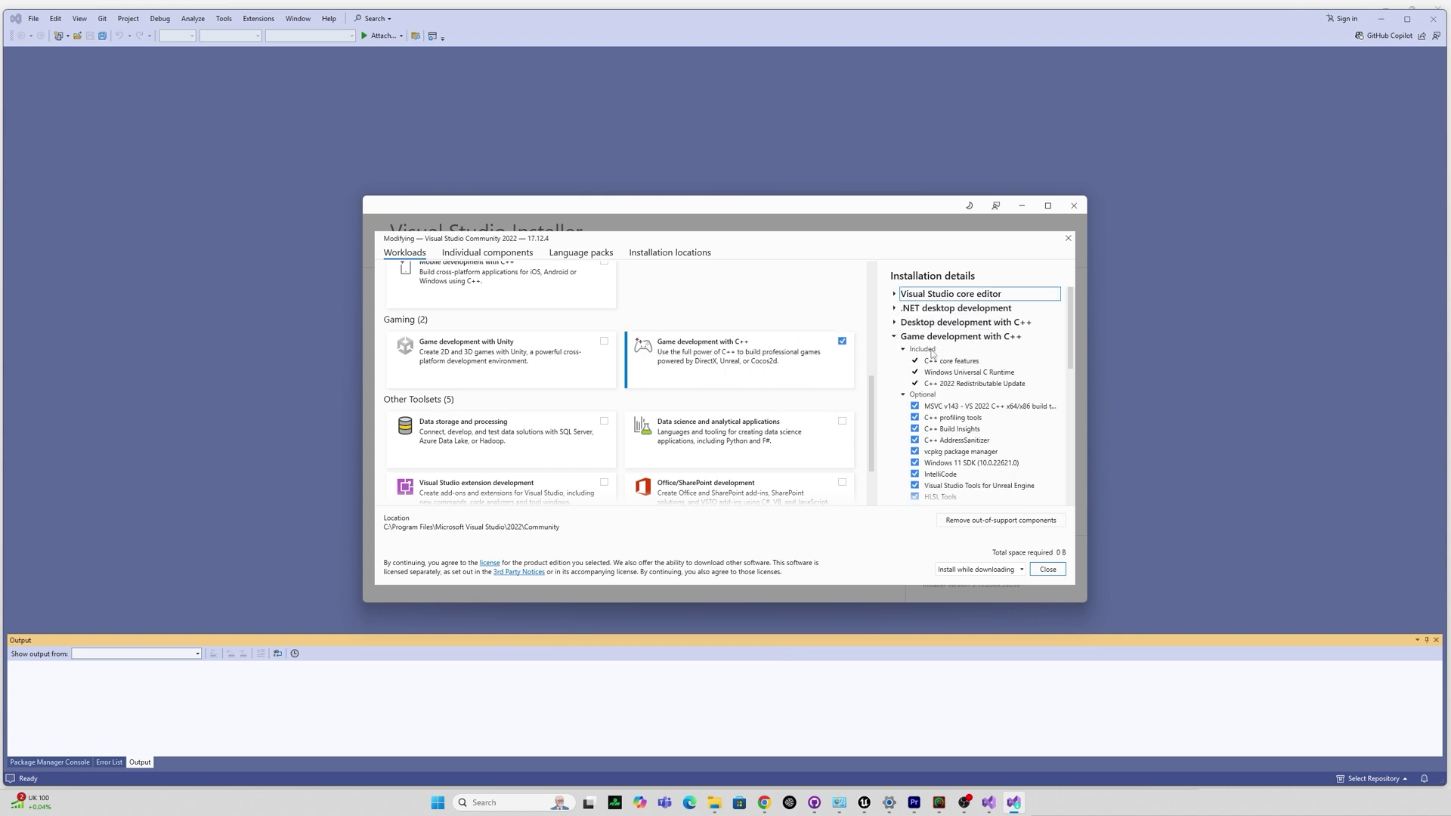
scroll(1070, 347, down, 3)
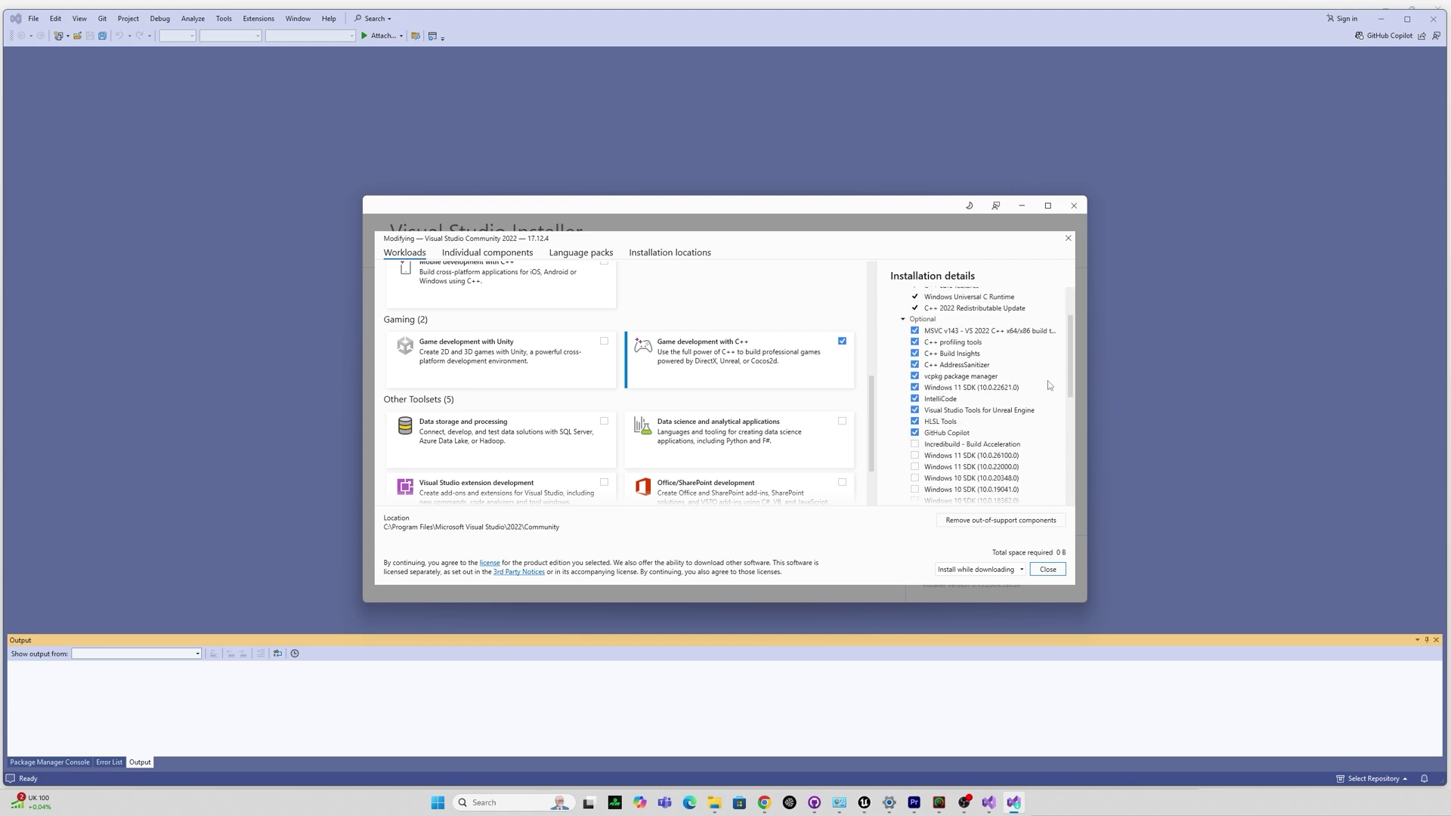
drag(1068, 365, 1072, 451)
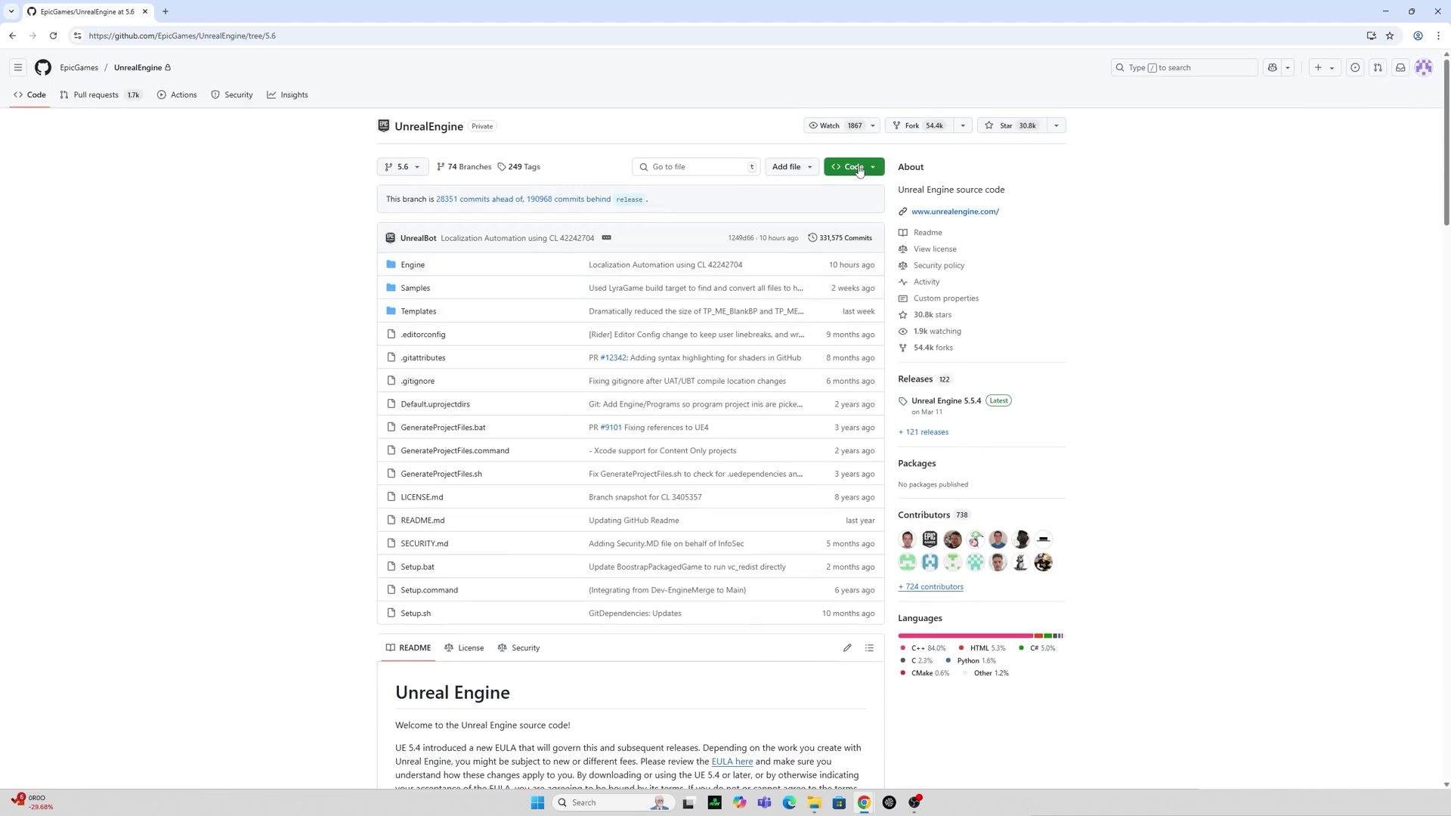
Open the UnrealEngine repository in GitHub Desktop via Code and clone it locally on branch 5.6.
click(859, 169)
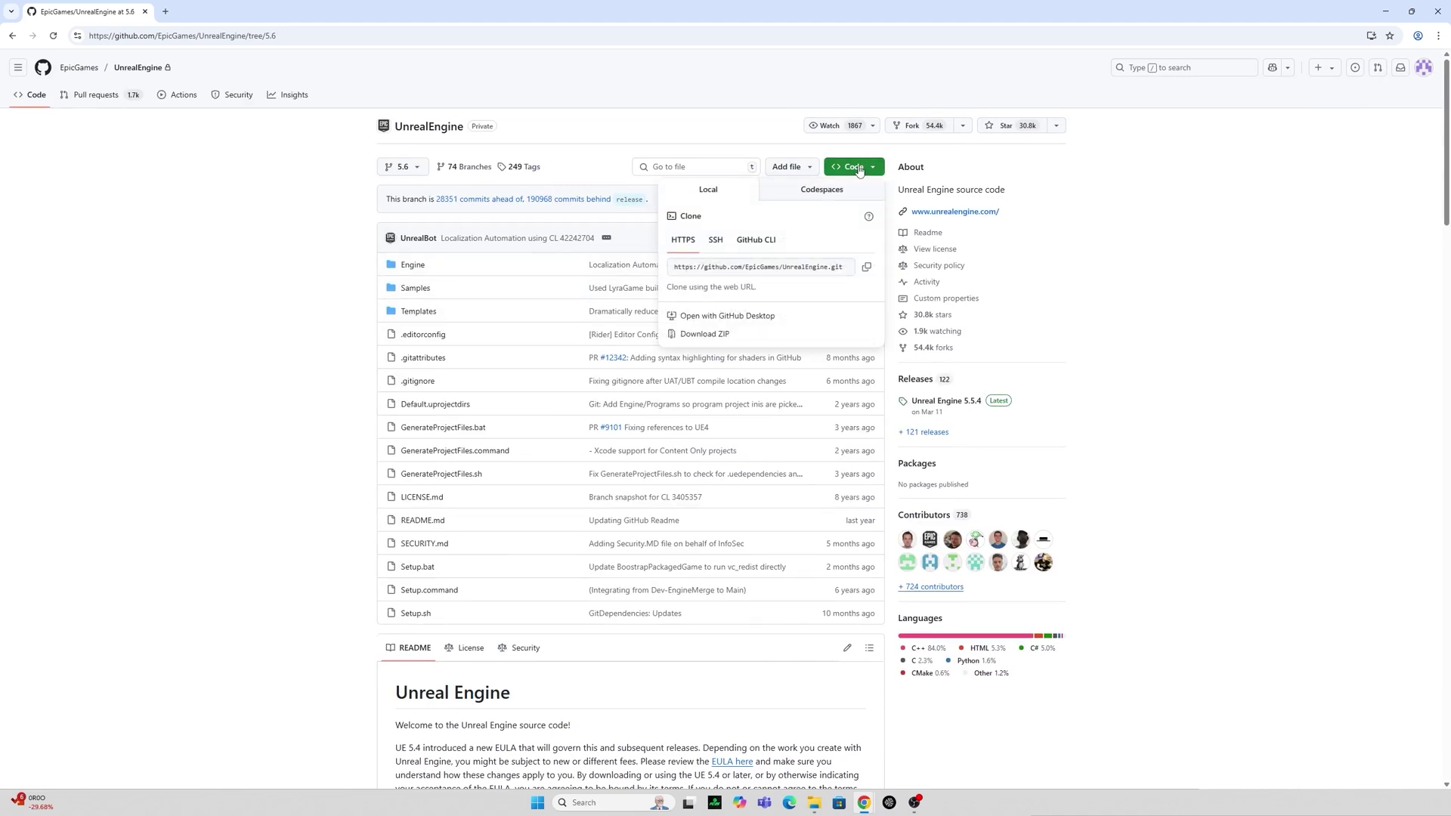
click(734, 320)
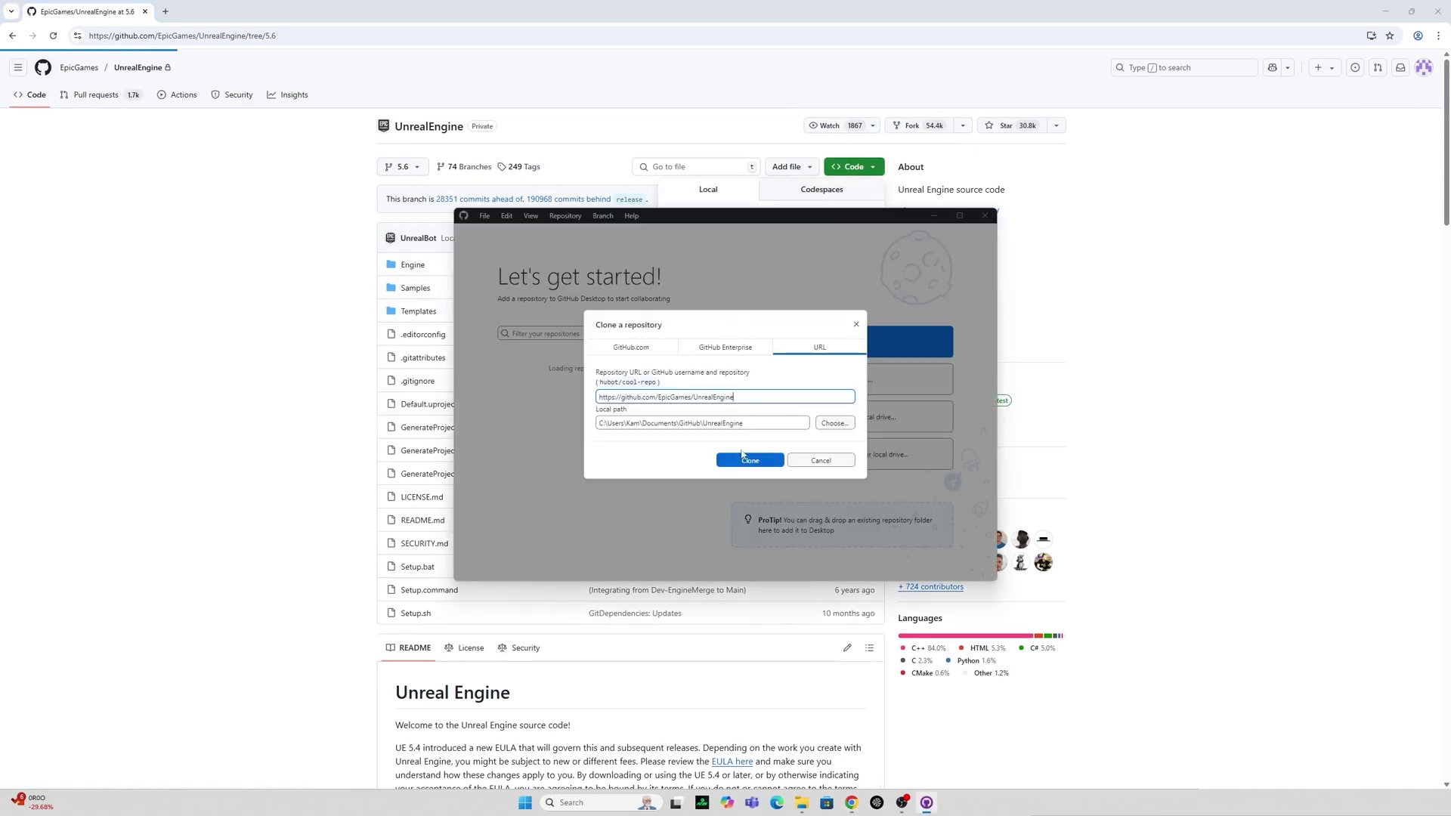
click(749, 461)
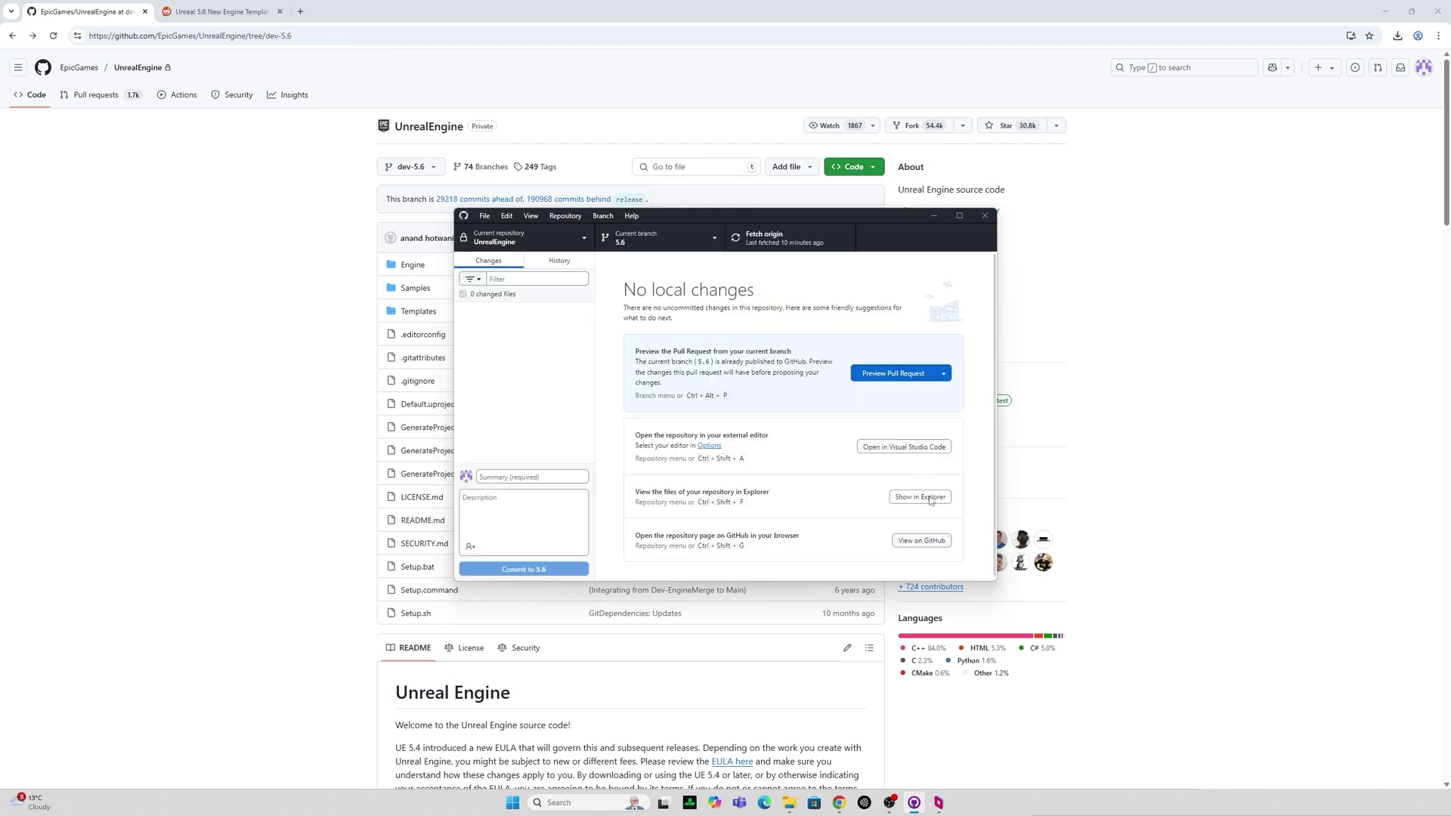
Show the cloned UnrealEngine folder in File Explorer and run Setup.bat to fetch engine dependencies.
click(930, 498)
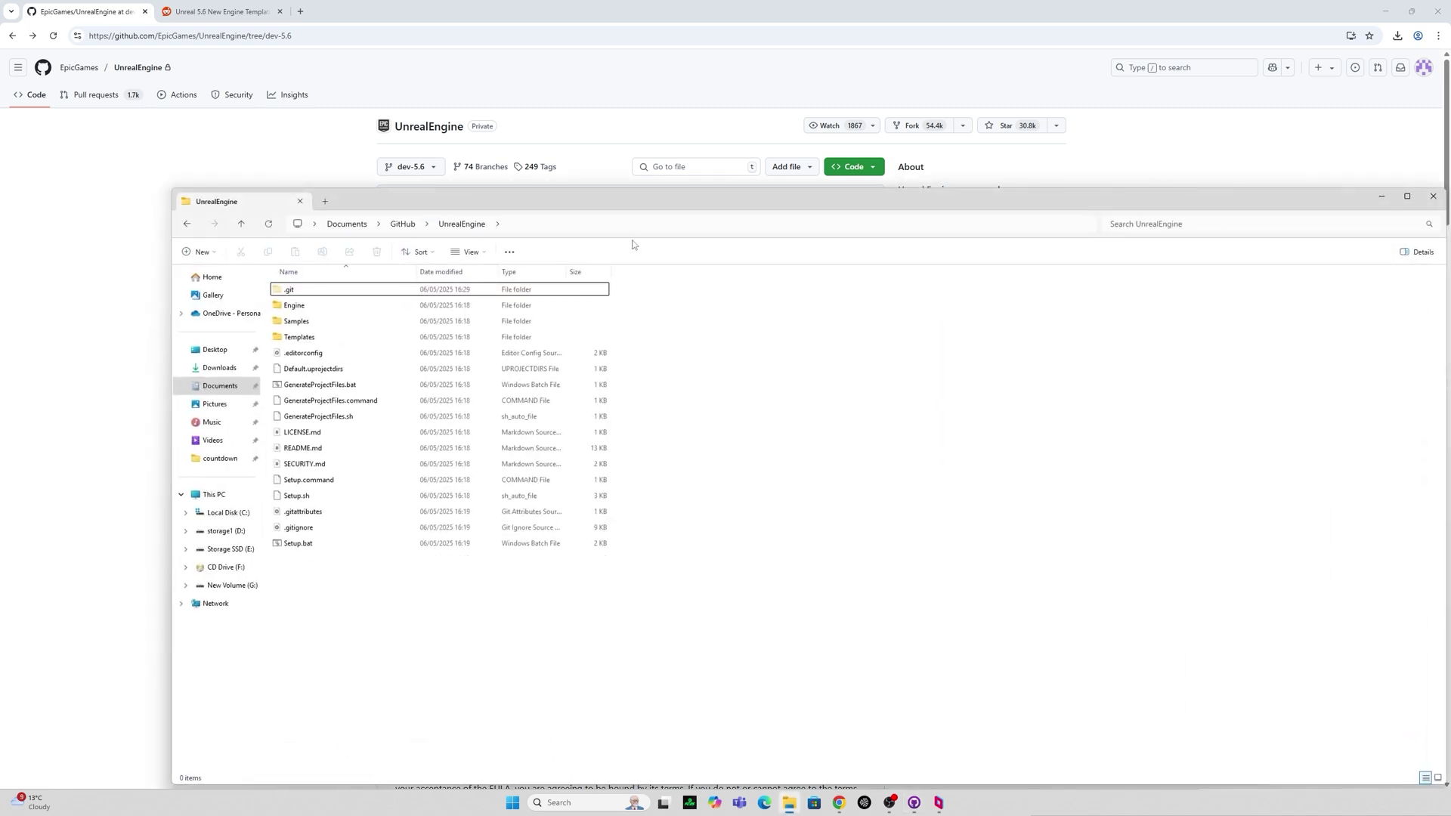
drag(607, 210, 593, 121)
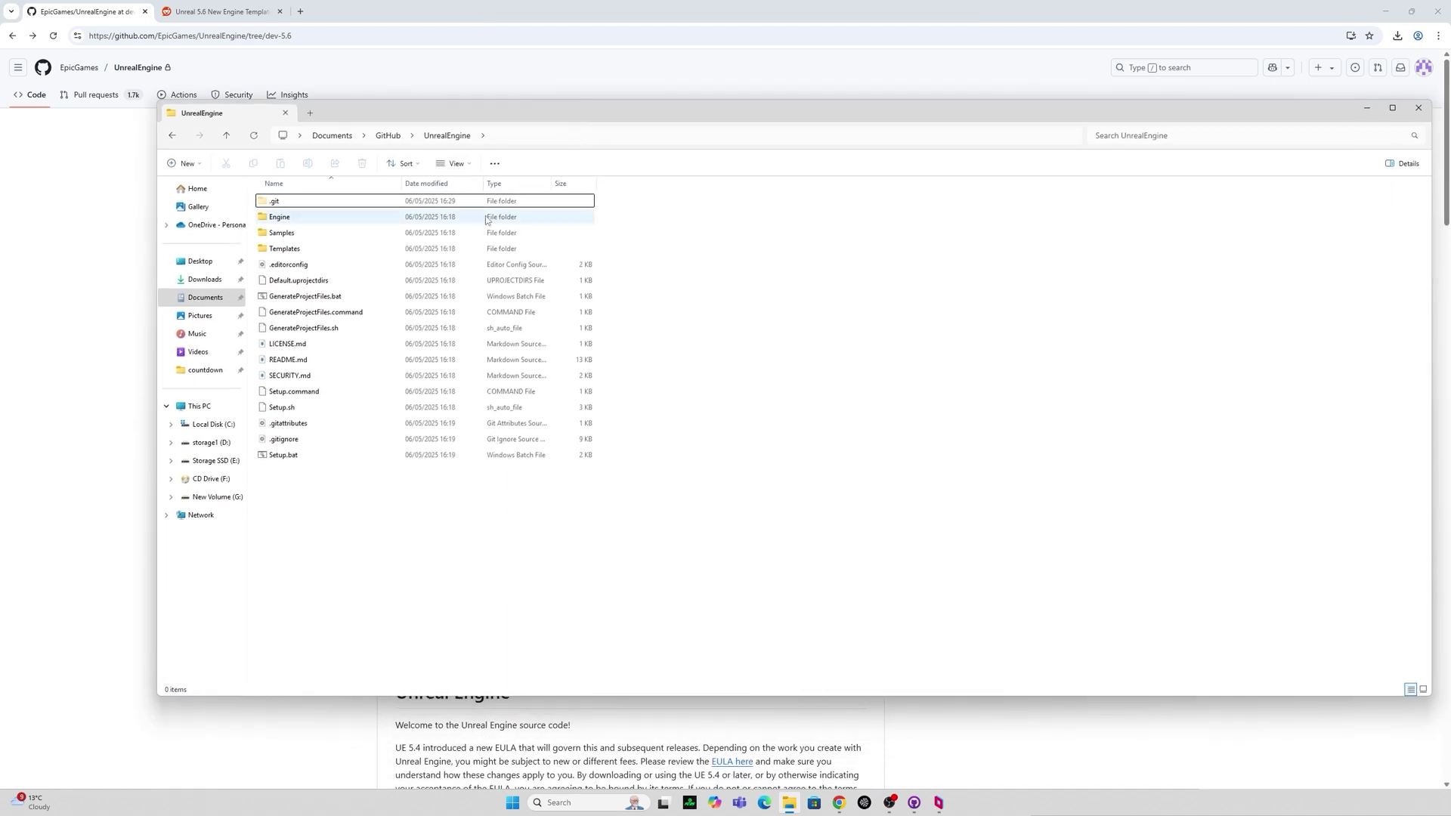
click(306, 429)
double_click(305, 428)
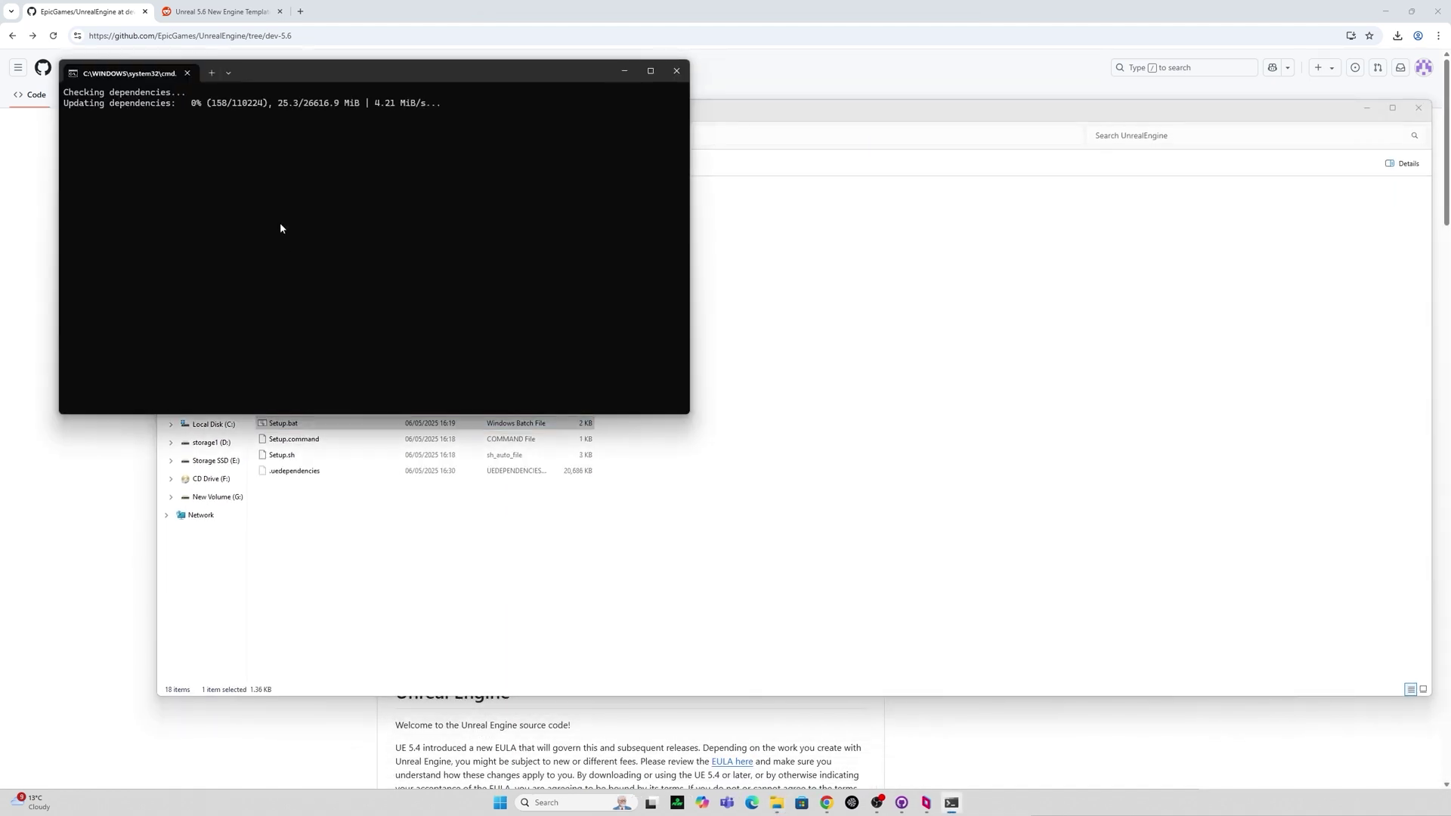
drag(275, 71, 779, 142)
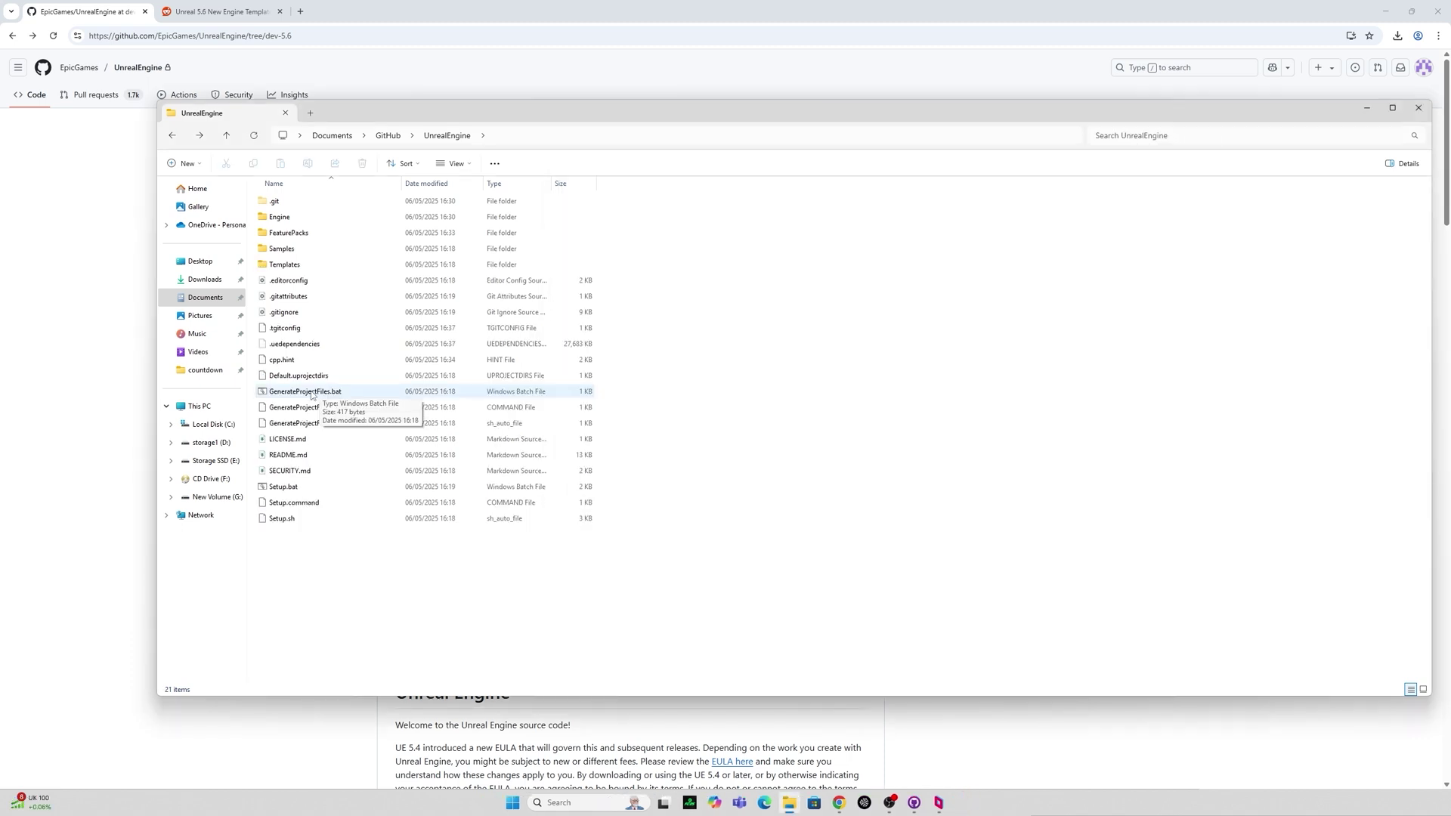
Run GenerateProjectFiles.bat, then open the generated UE5.sln in Visual Studio.
double_click(312, 391)
drag(429, 132, 968, 148)
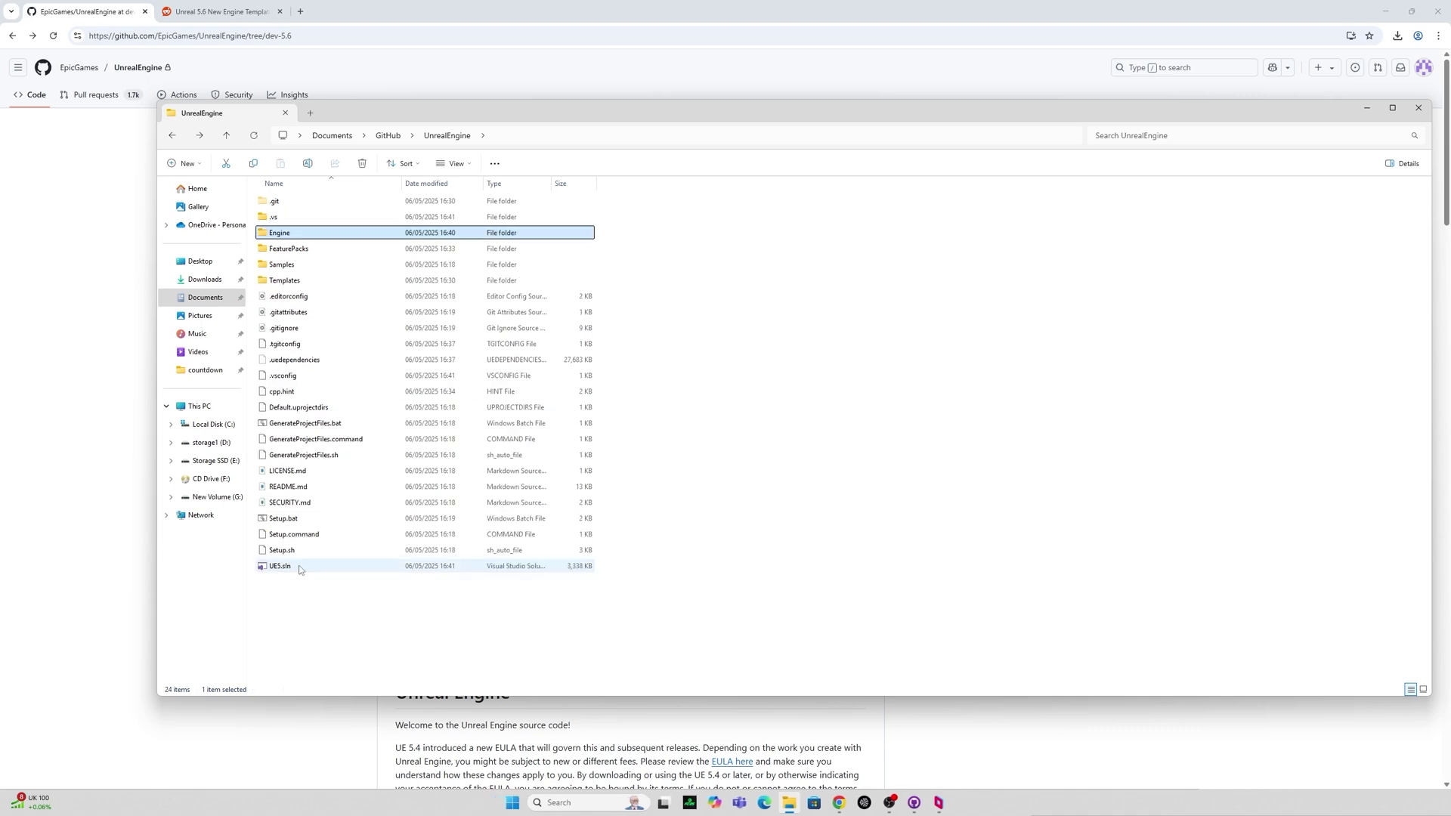
double_click(299, 567)
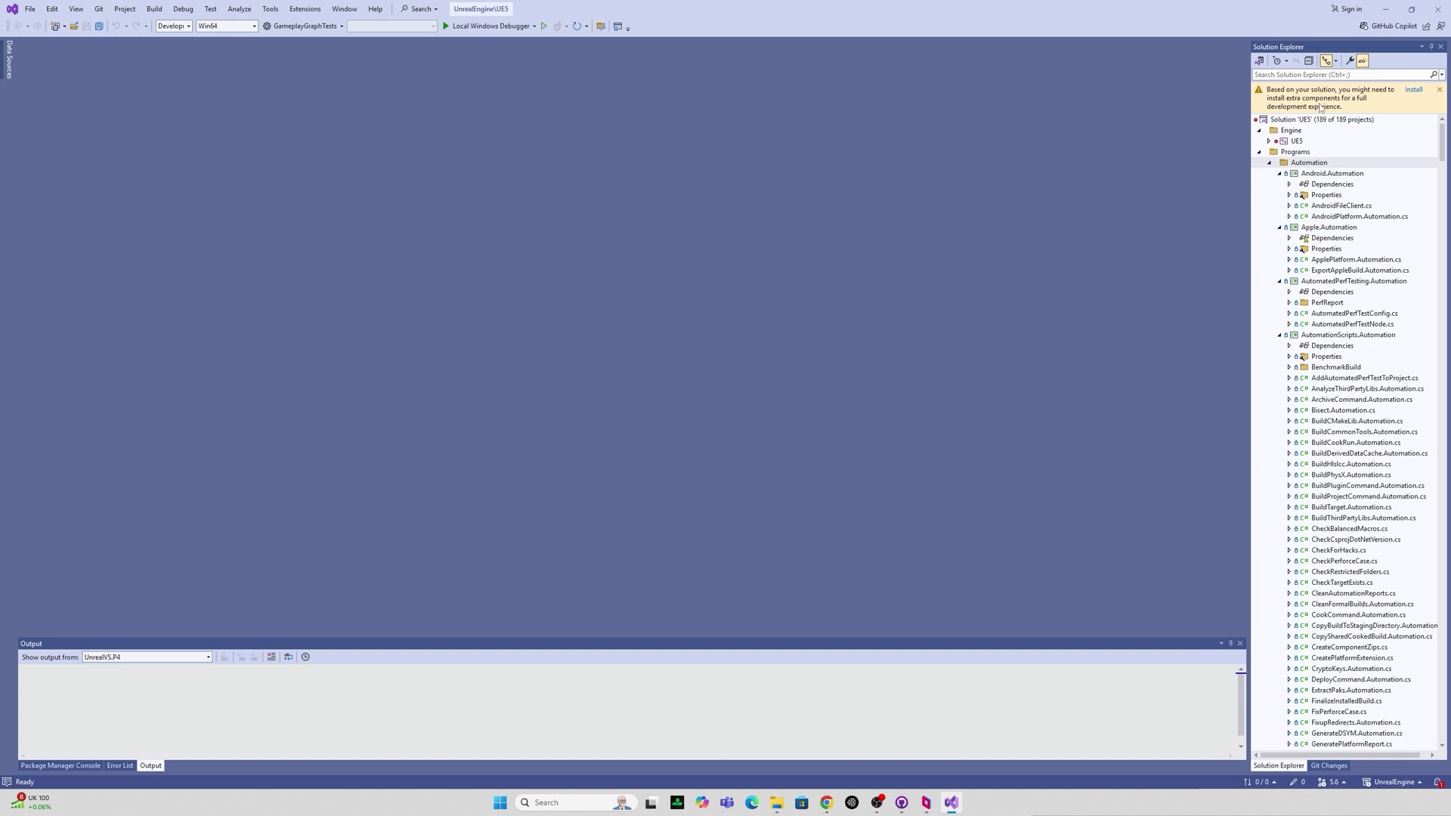
Install the suggested C++ Clang Compiler for Windows (18.1.8) from the Solution Explorer notice.
click(1413, 91)
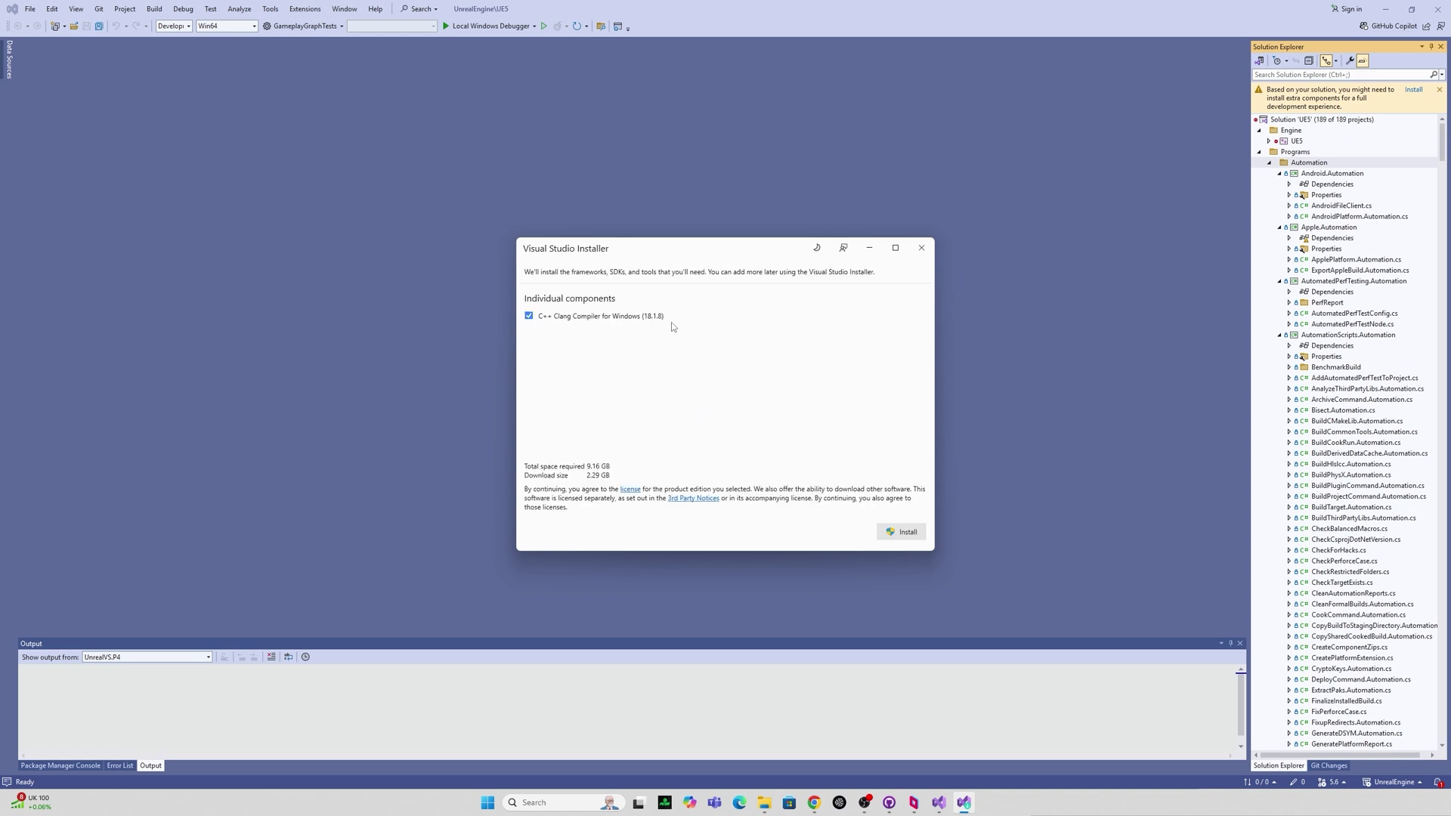
click(909, 535)
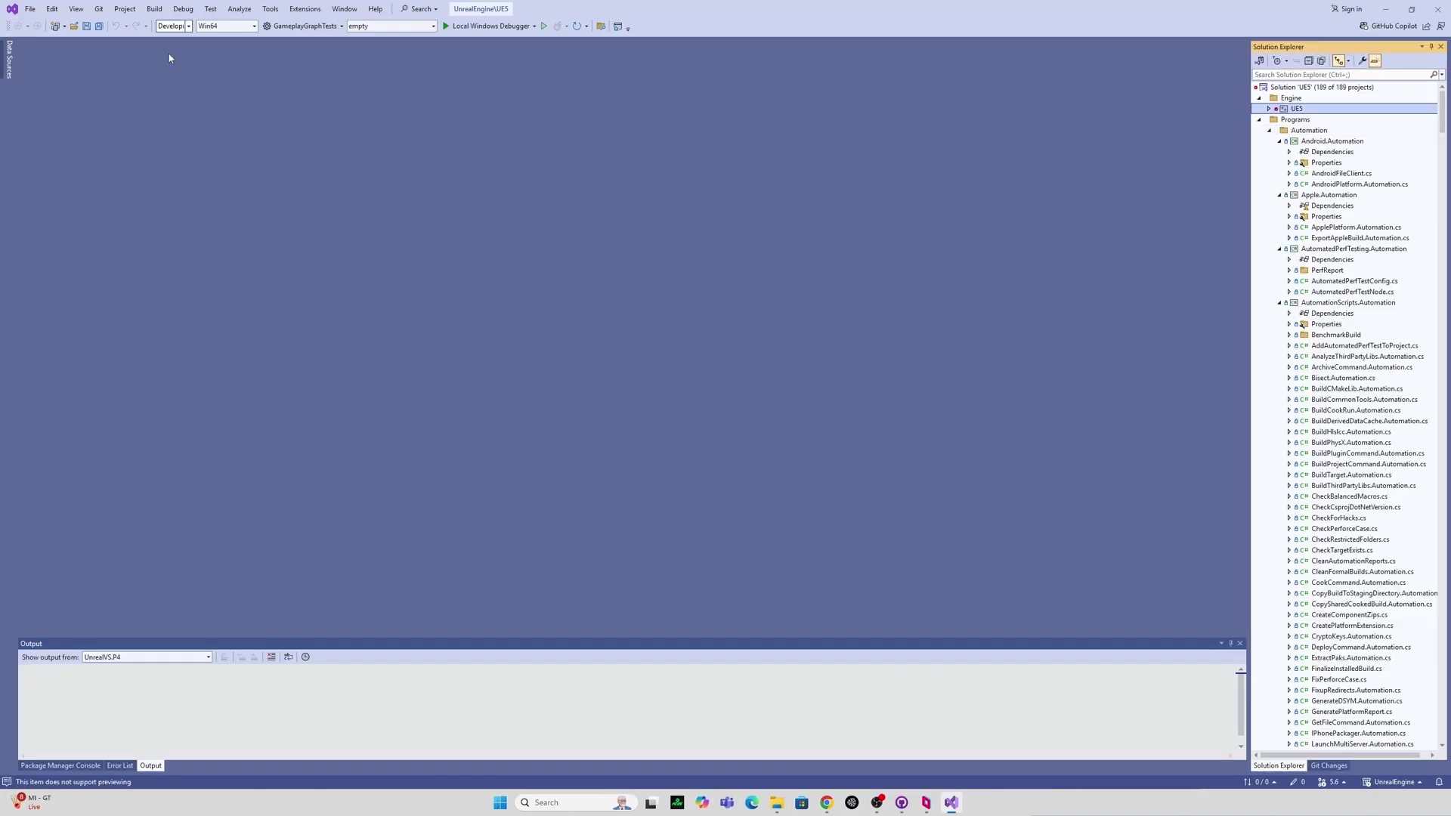
Switch the configuration to Development Editor and build the UE5 project from Solution Explorer.
click(173, 26)
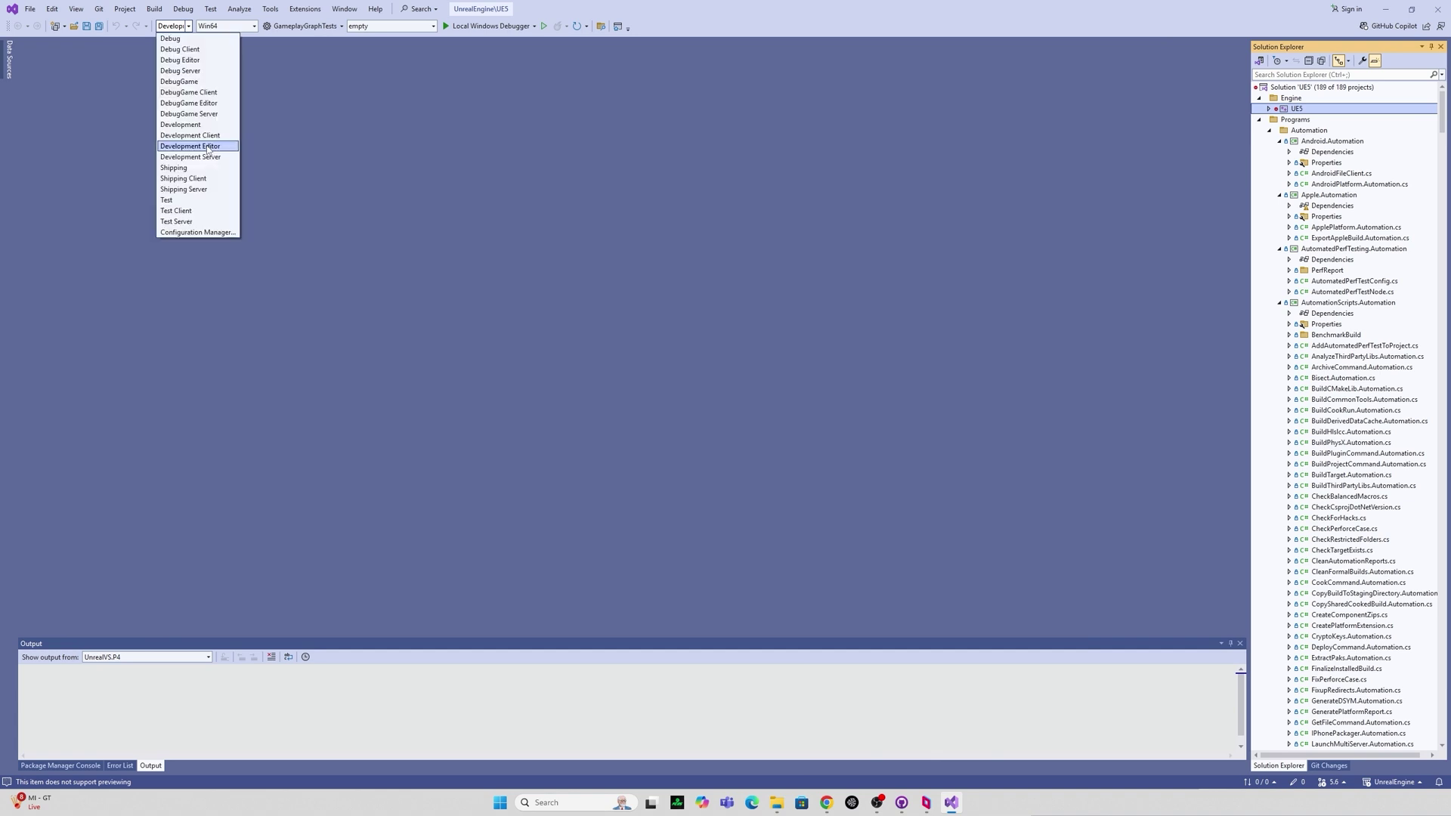
click(208, 146)
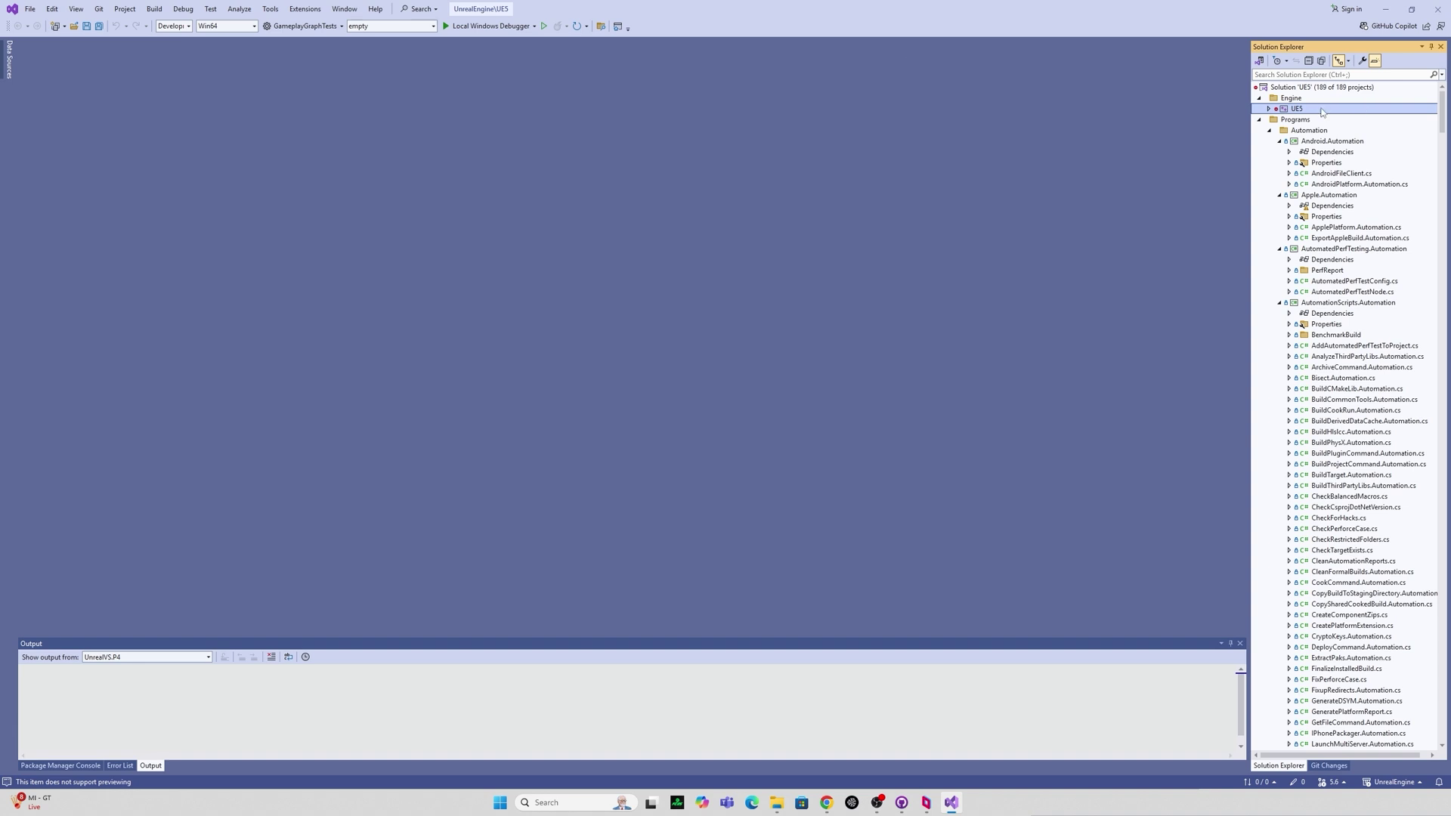
right_click(1322, 112)
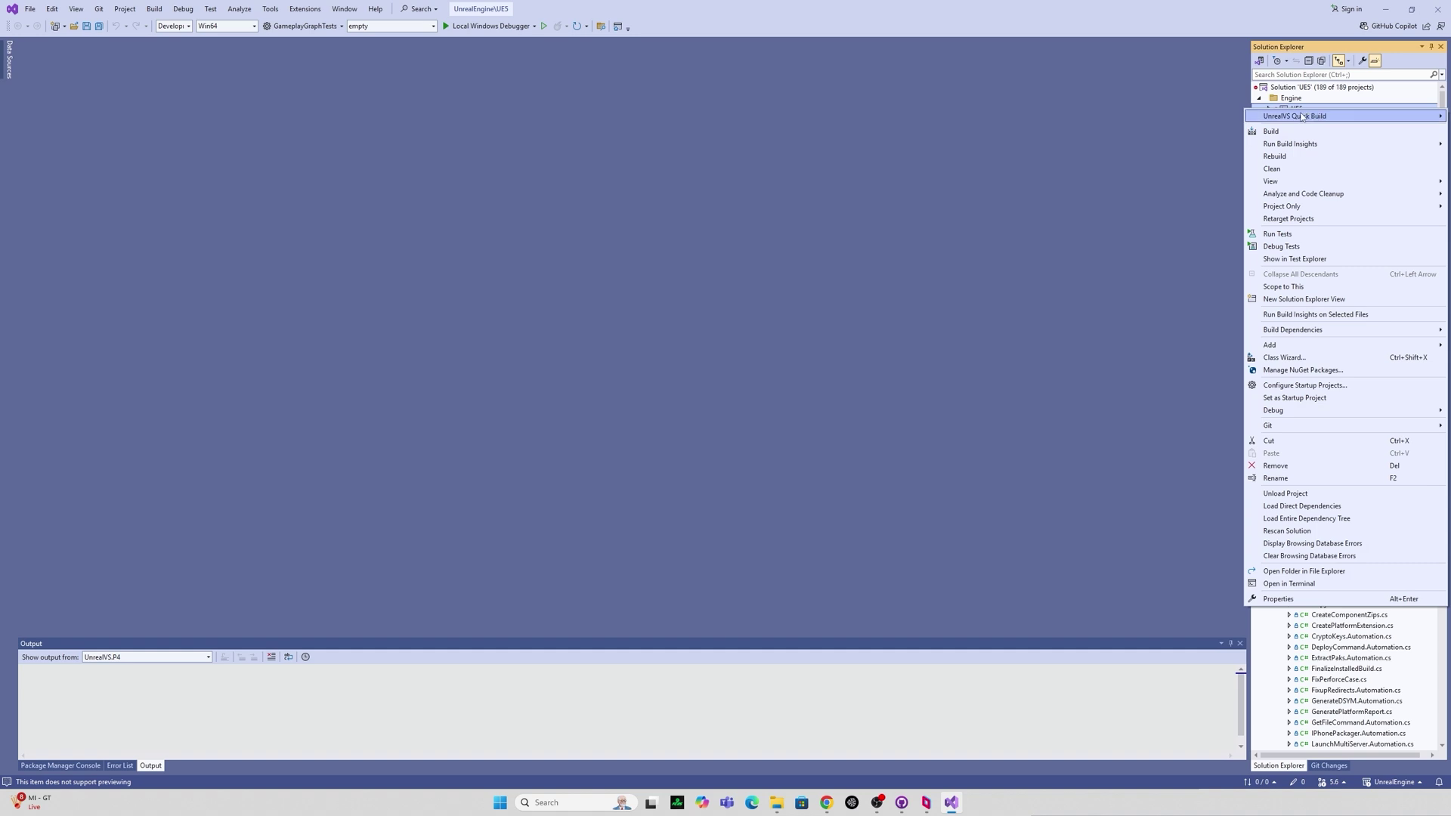
click(1291, 134)
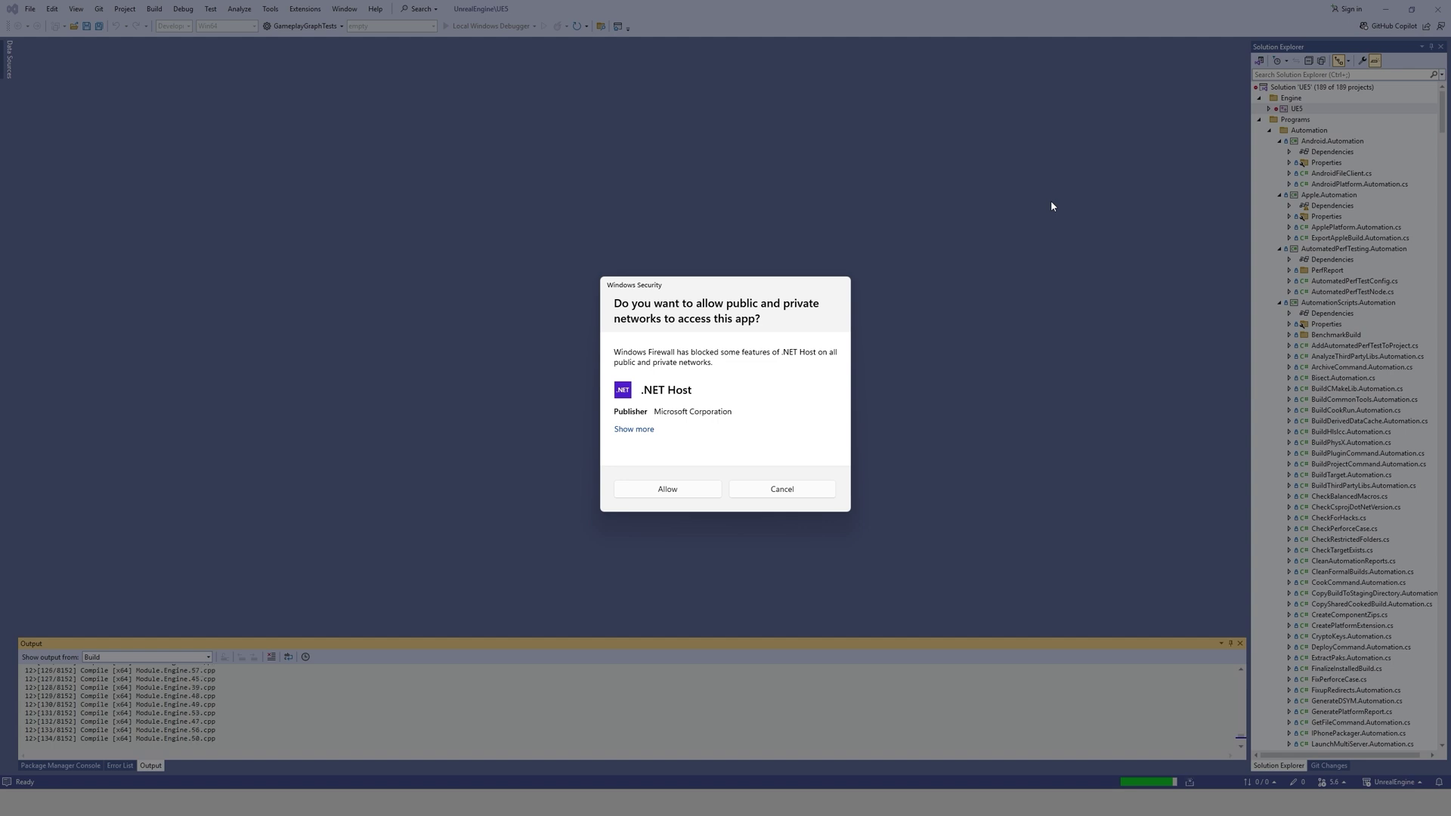
Allow .NET Host through the firewall and set UE5 as the startup project.
click(627, 491)
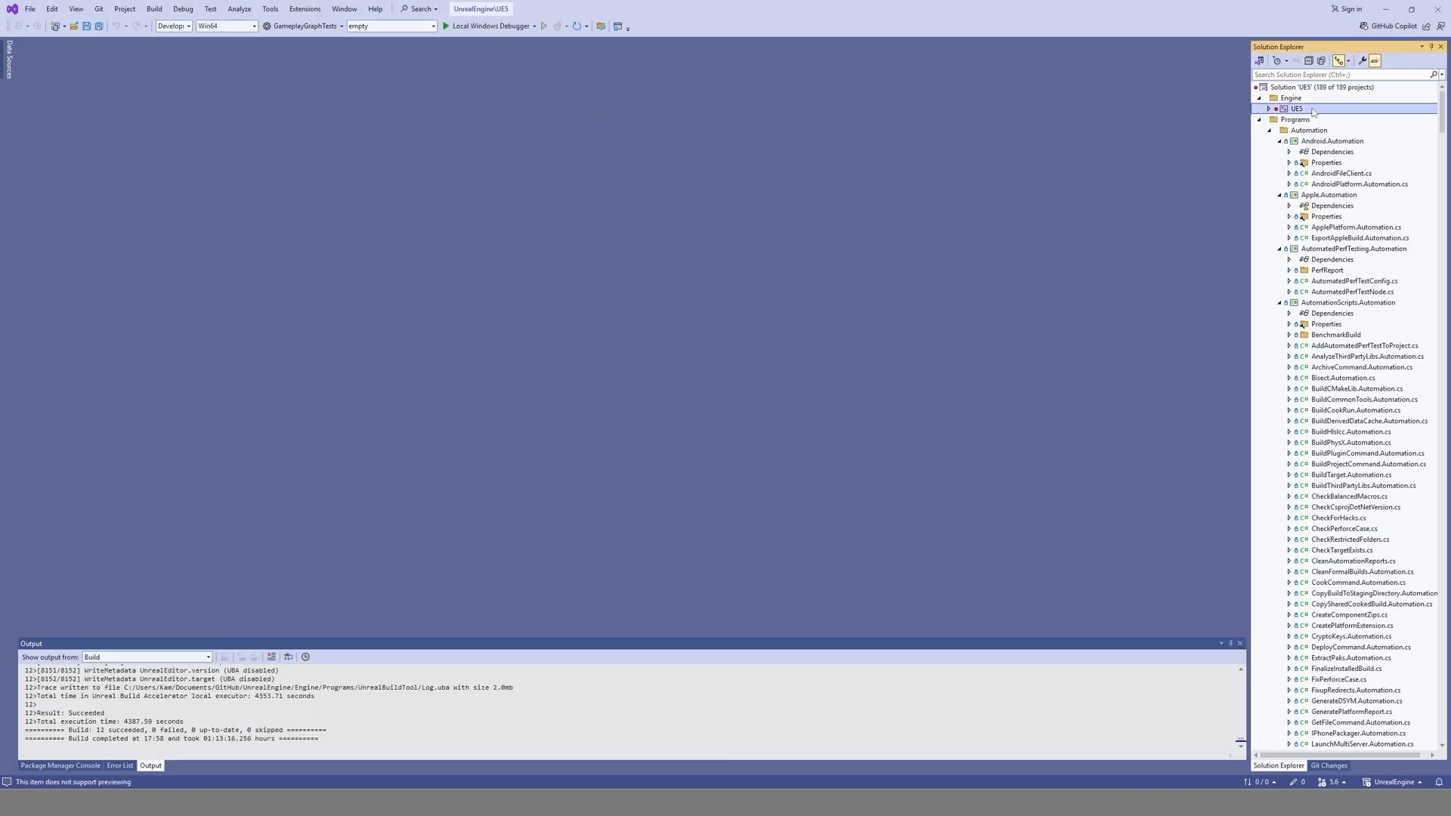
right_click(1308, 109)
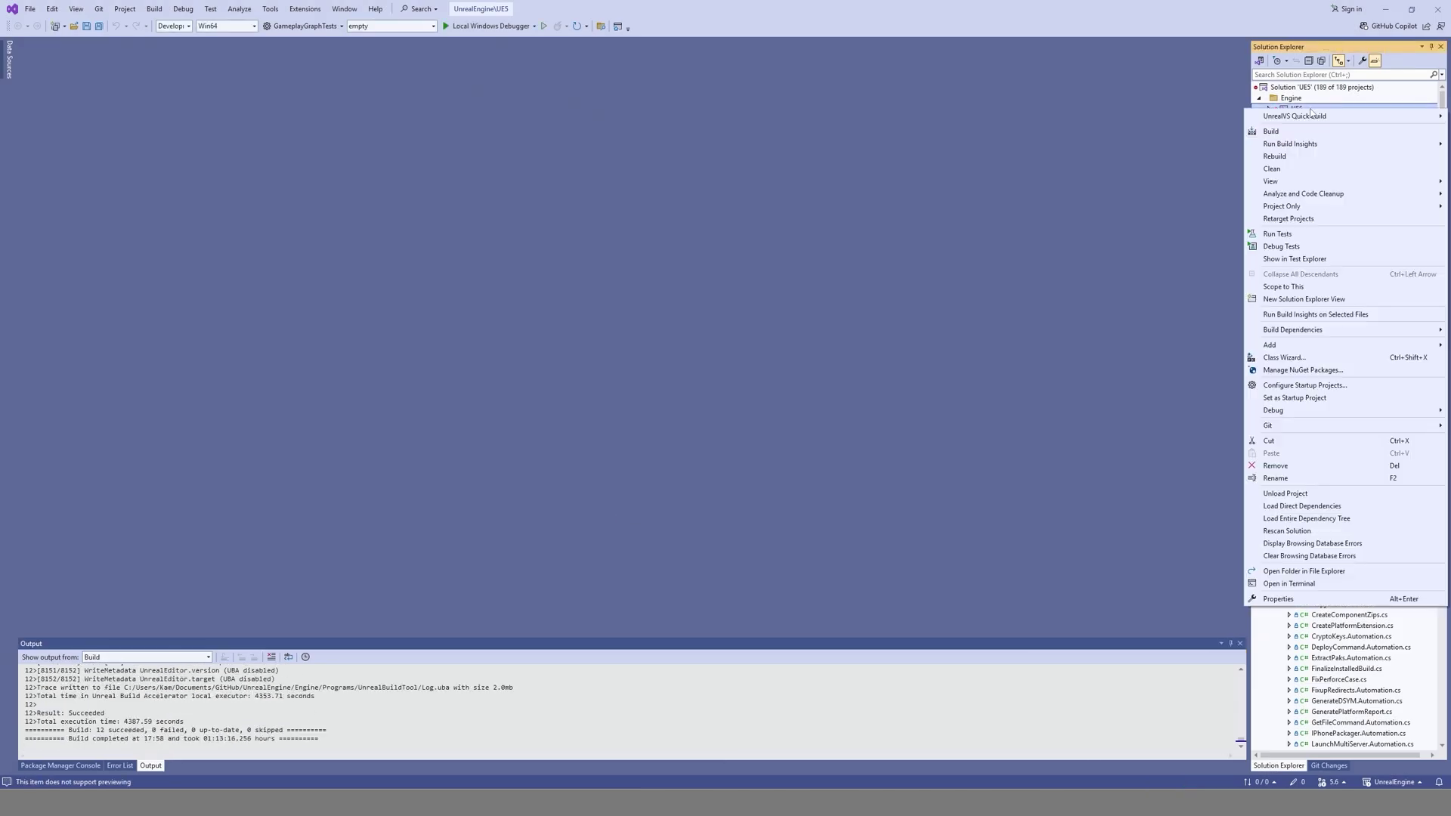
click(1303, 400)
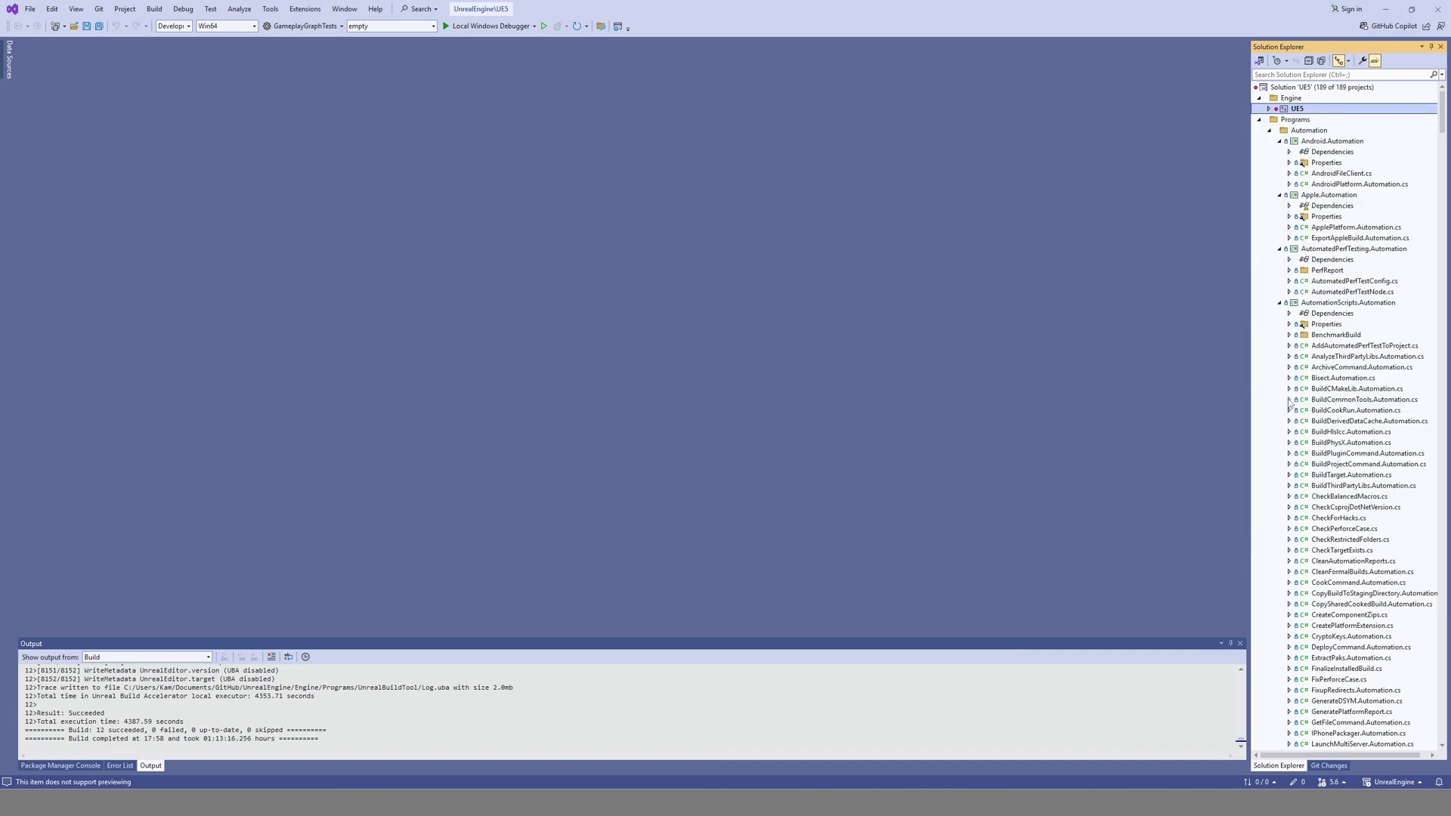
Start a new debug instance of UE5 to open the Unreal Project Browser.
right_click(1301, 109)
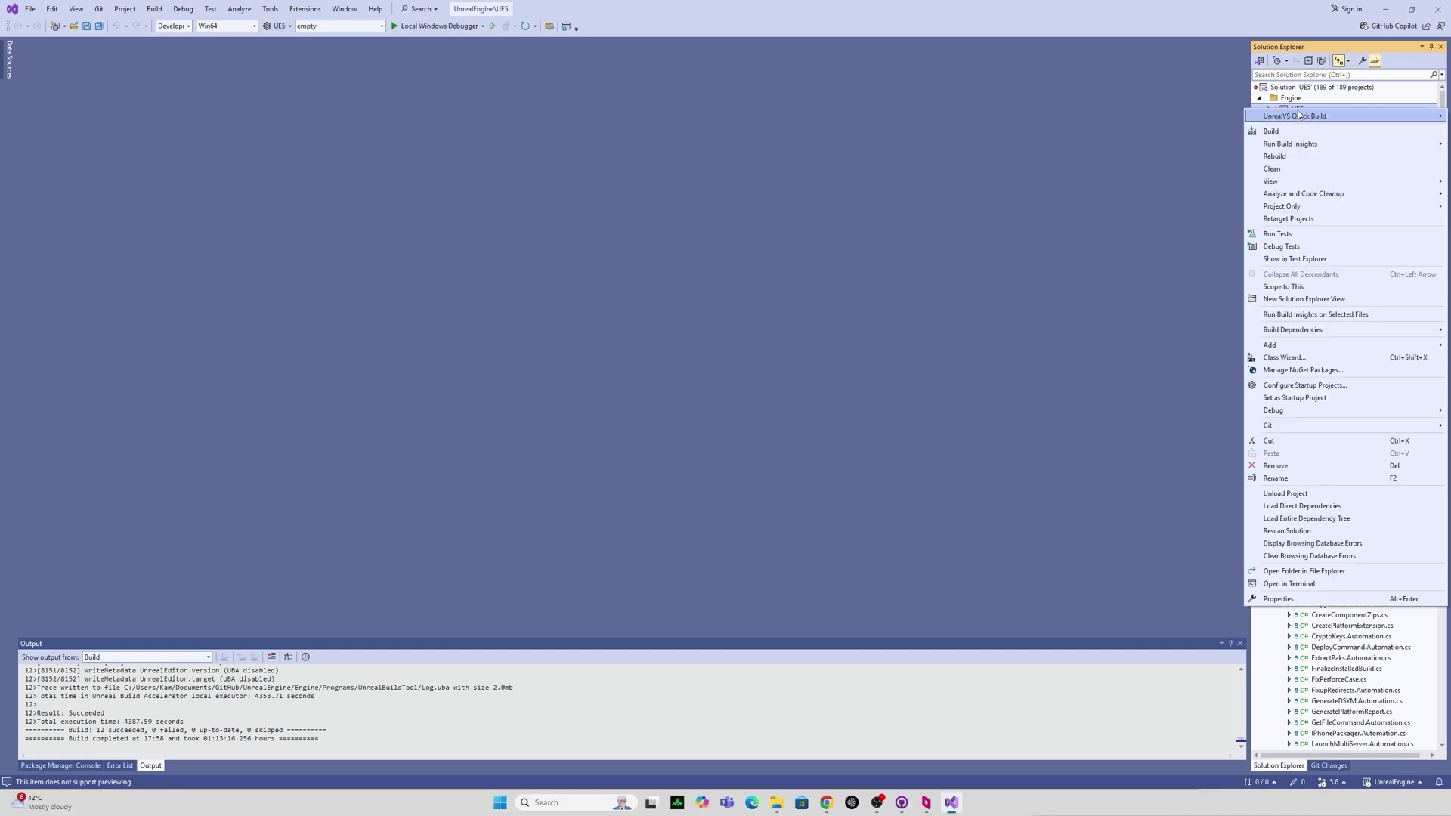
mouse_move(1324, 412)
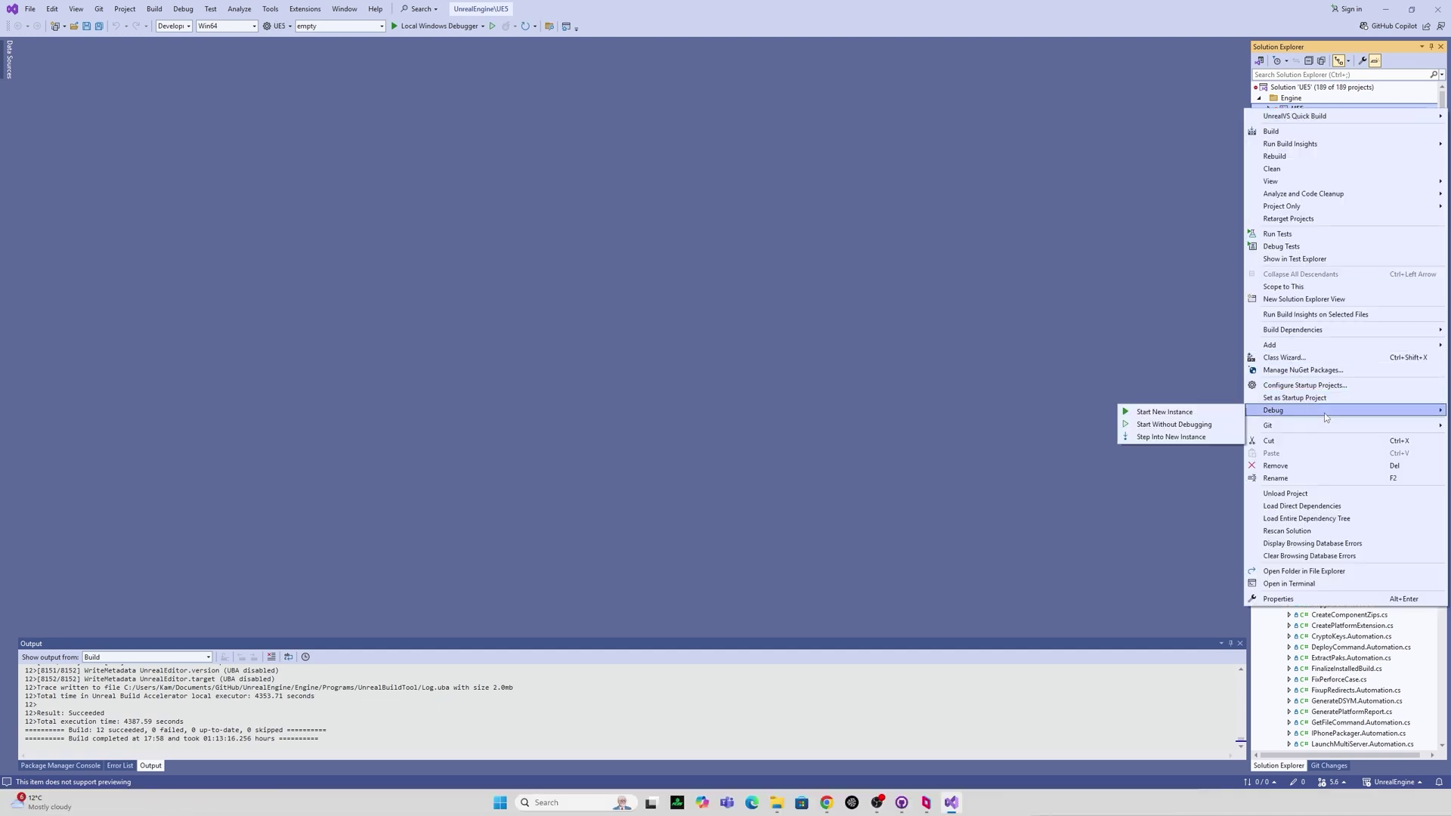
click(1192, 410)
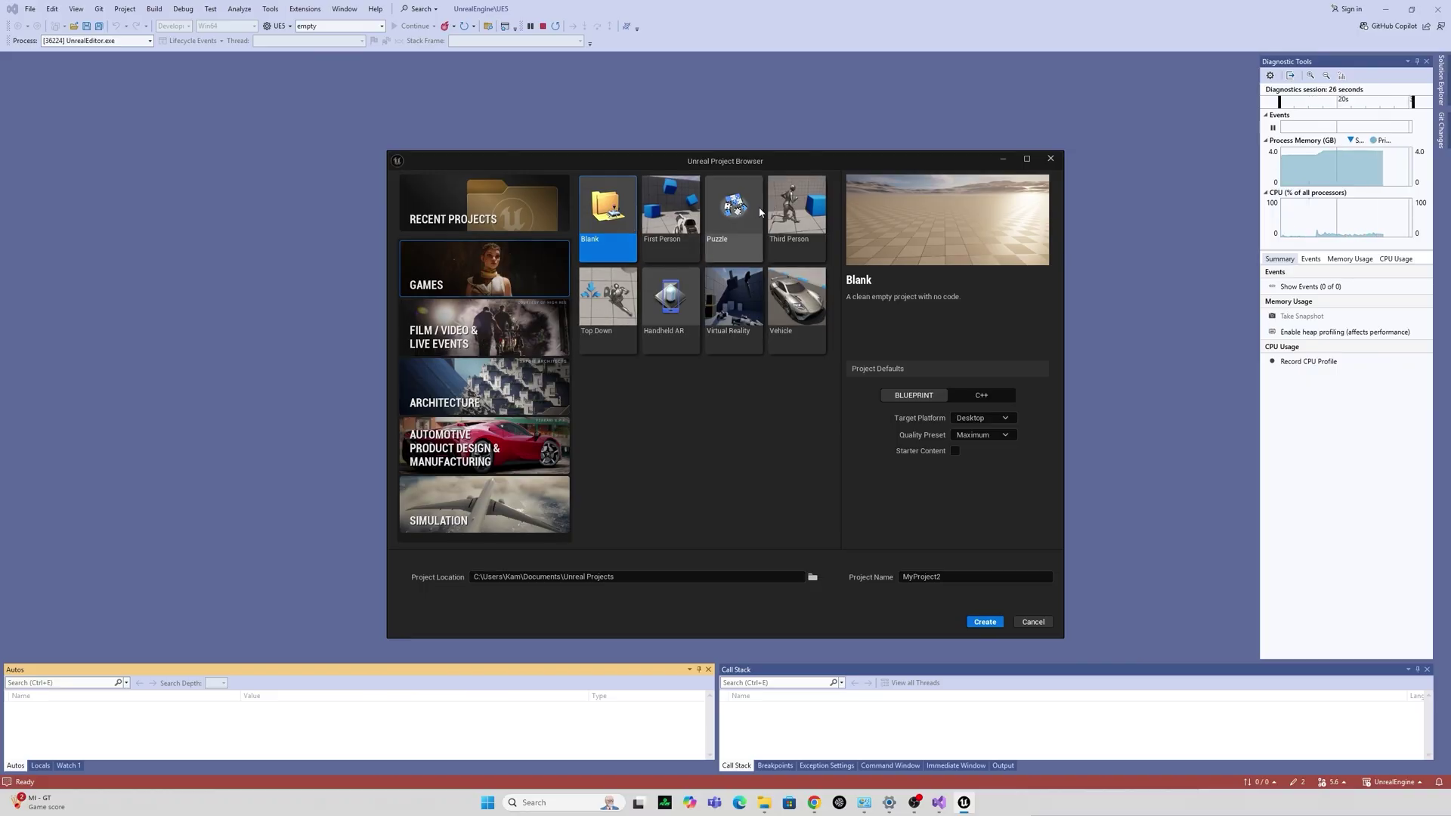
Compare the Puzzle, Top Down and Blank templates, then select First Person.
click(745, 219)
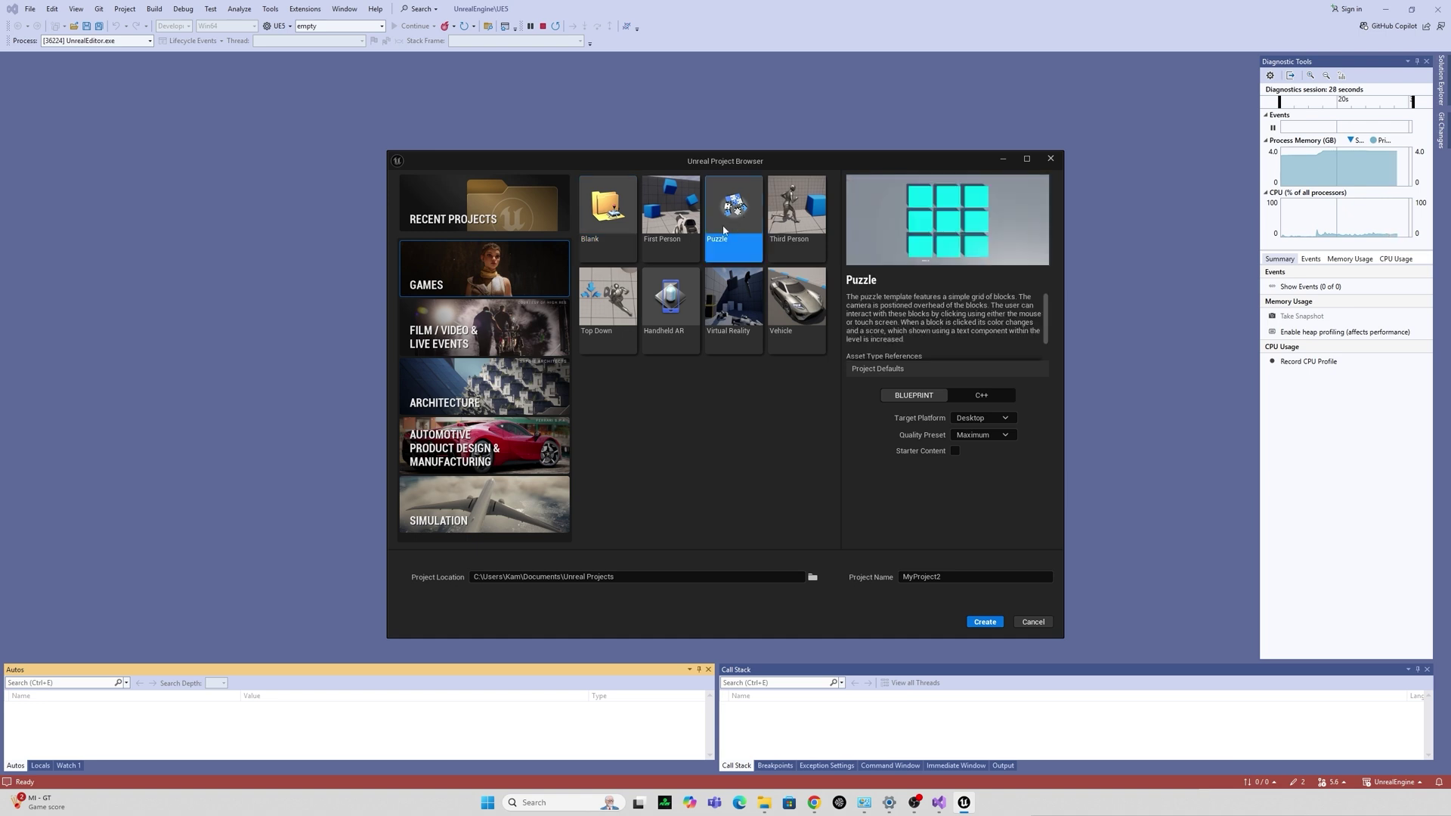
click(608, 302)
click(720, 228)
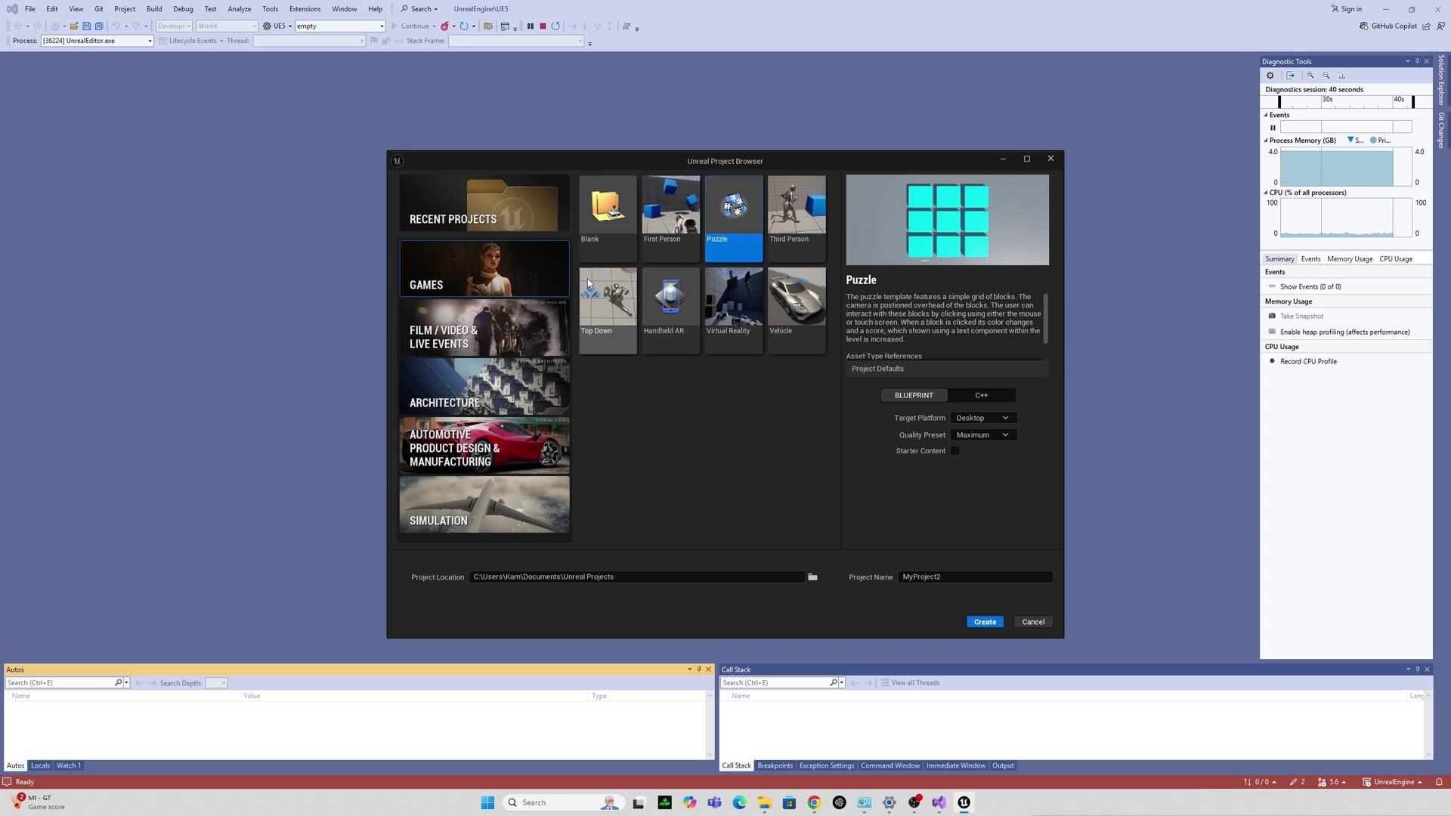
click(608, 219)
click(663, 234)
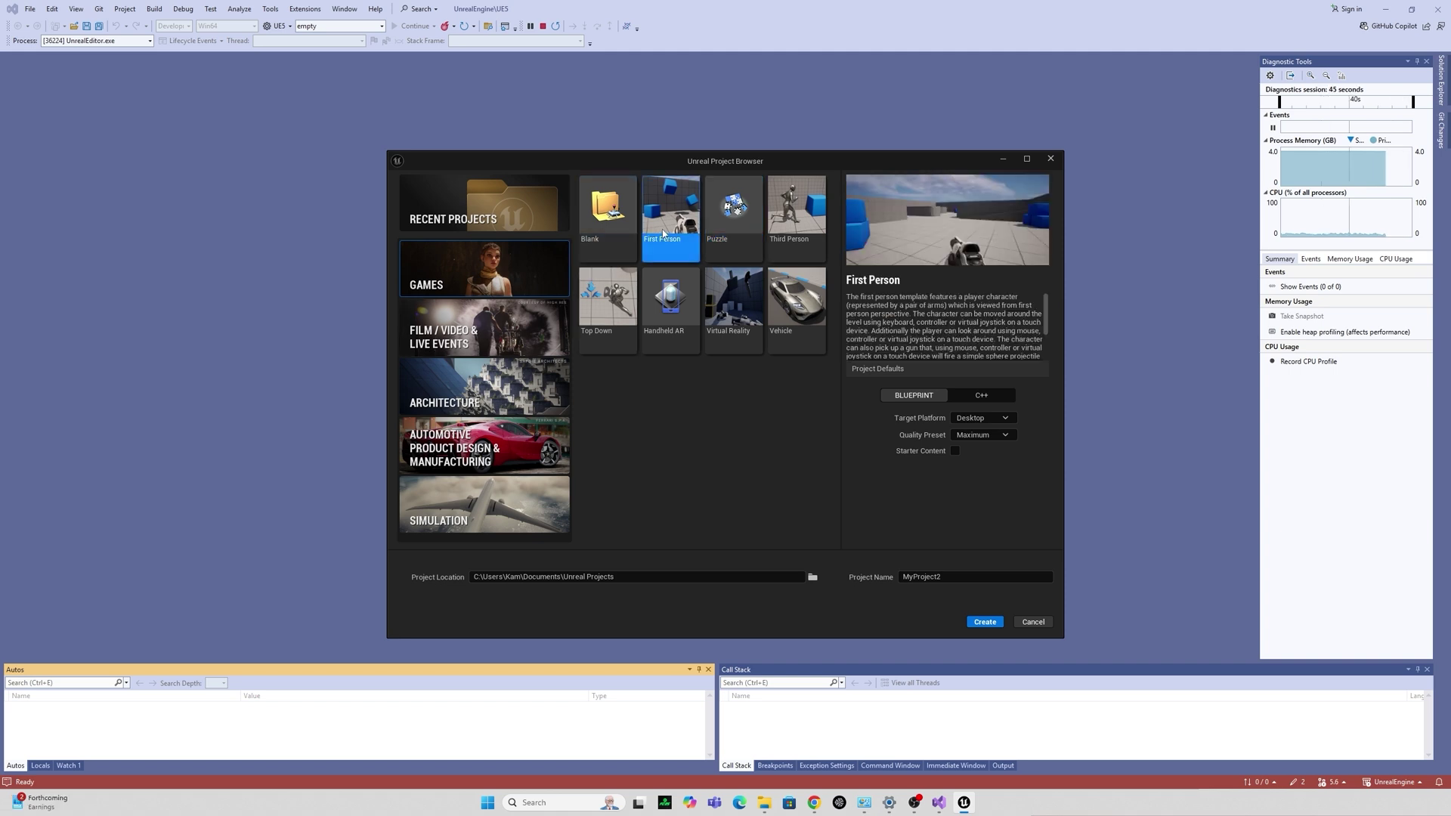
Name the First Person project 'delme' and create it.
click(893, 570)
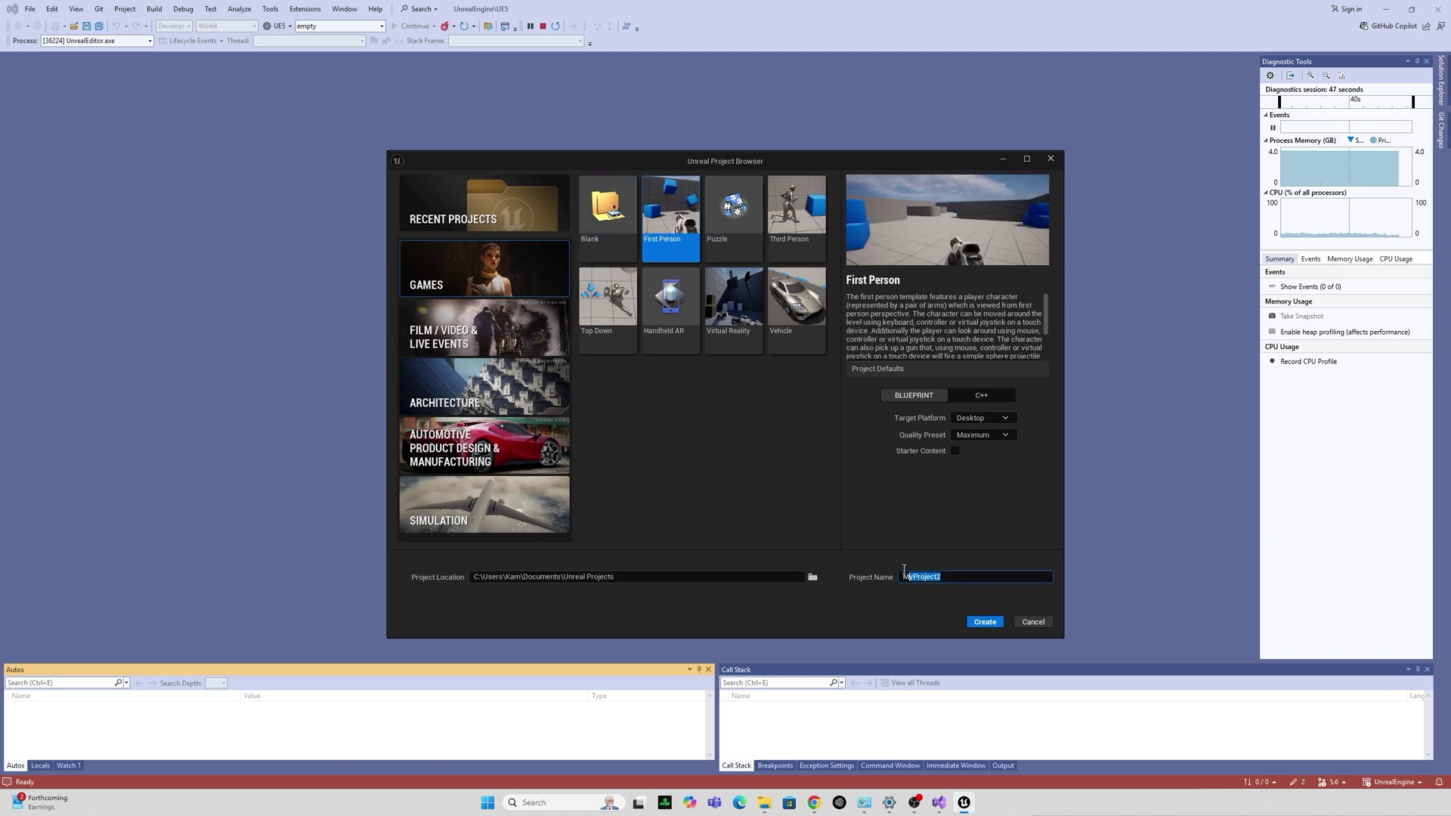
text(delme)
key(Return)
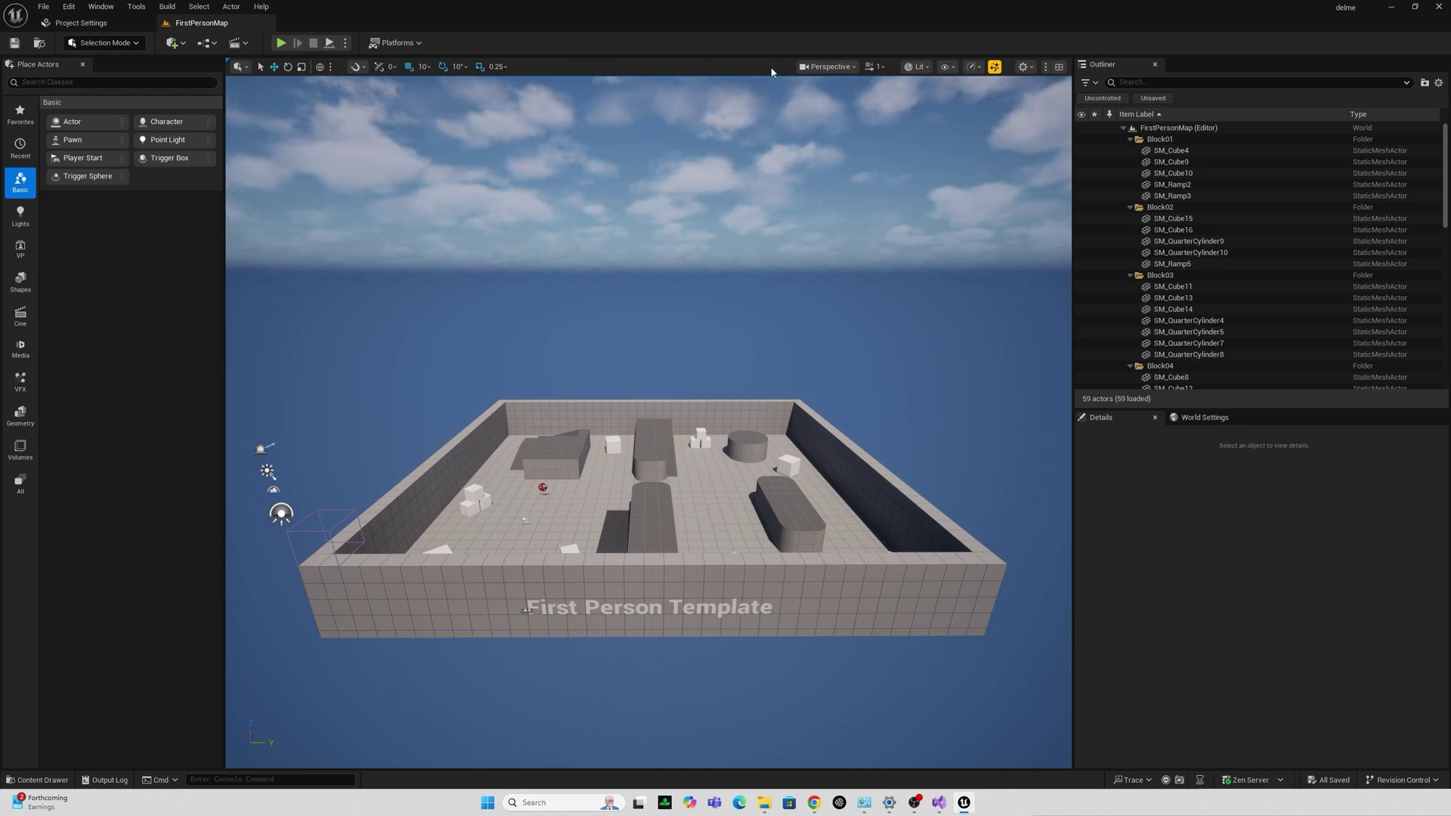
click(827, 67)
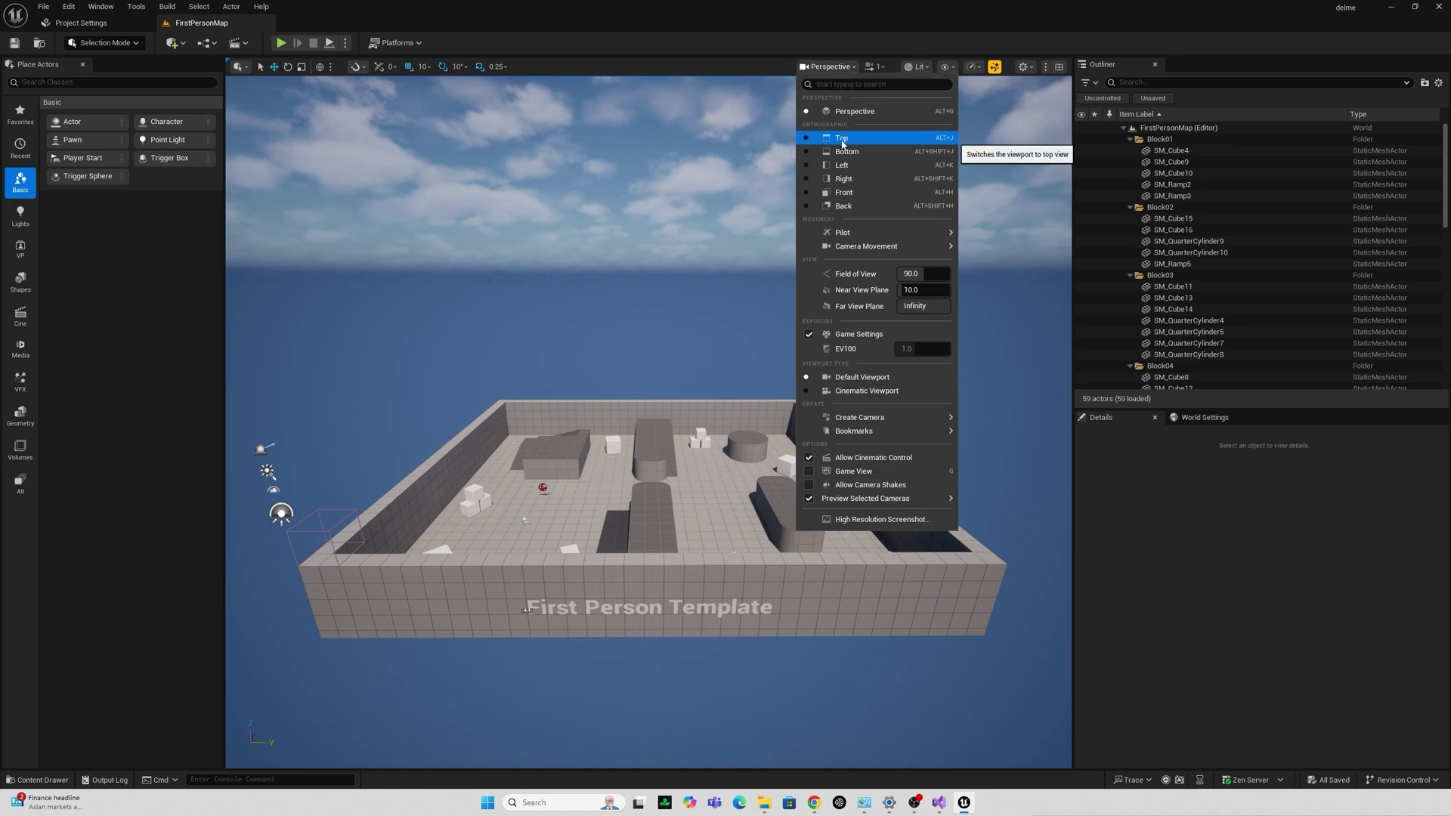
click(973, 67)
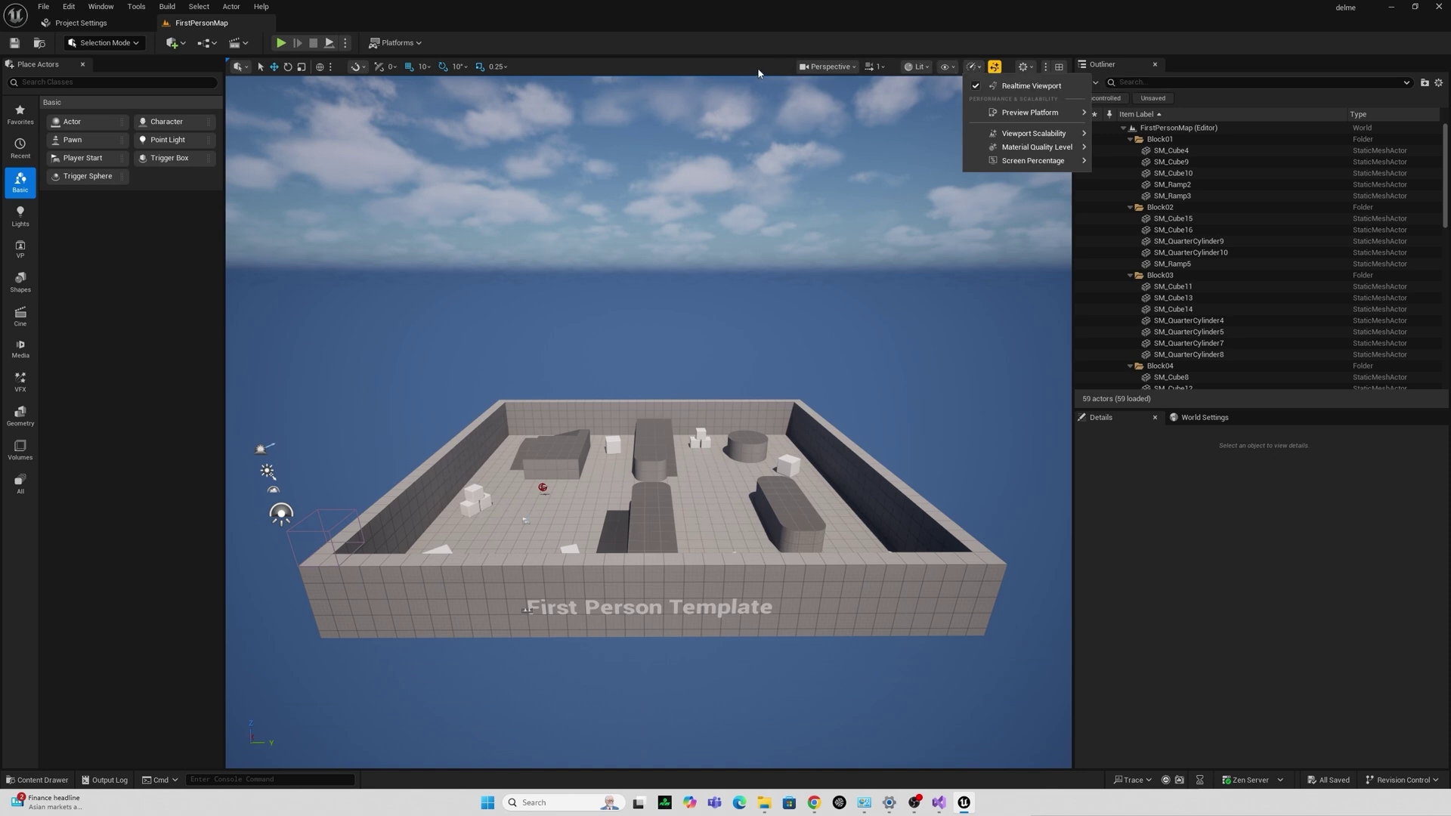
click(731, 70)
click(394, 42)
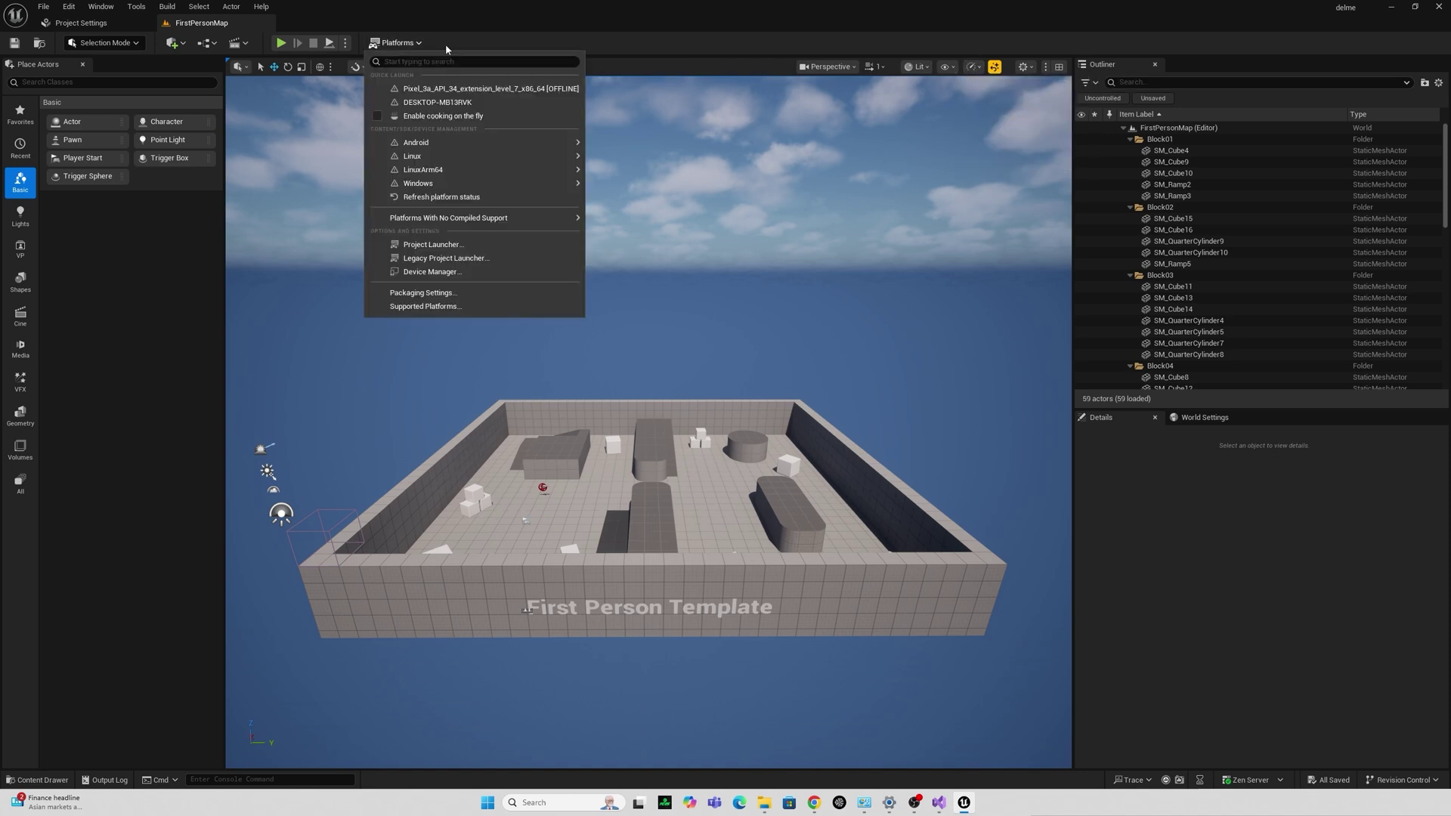
click(287, 68)
click(287, 68)
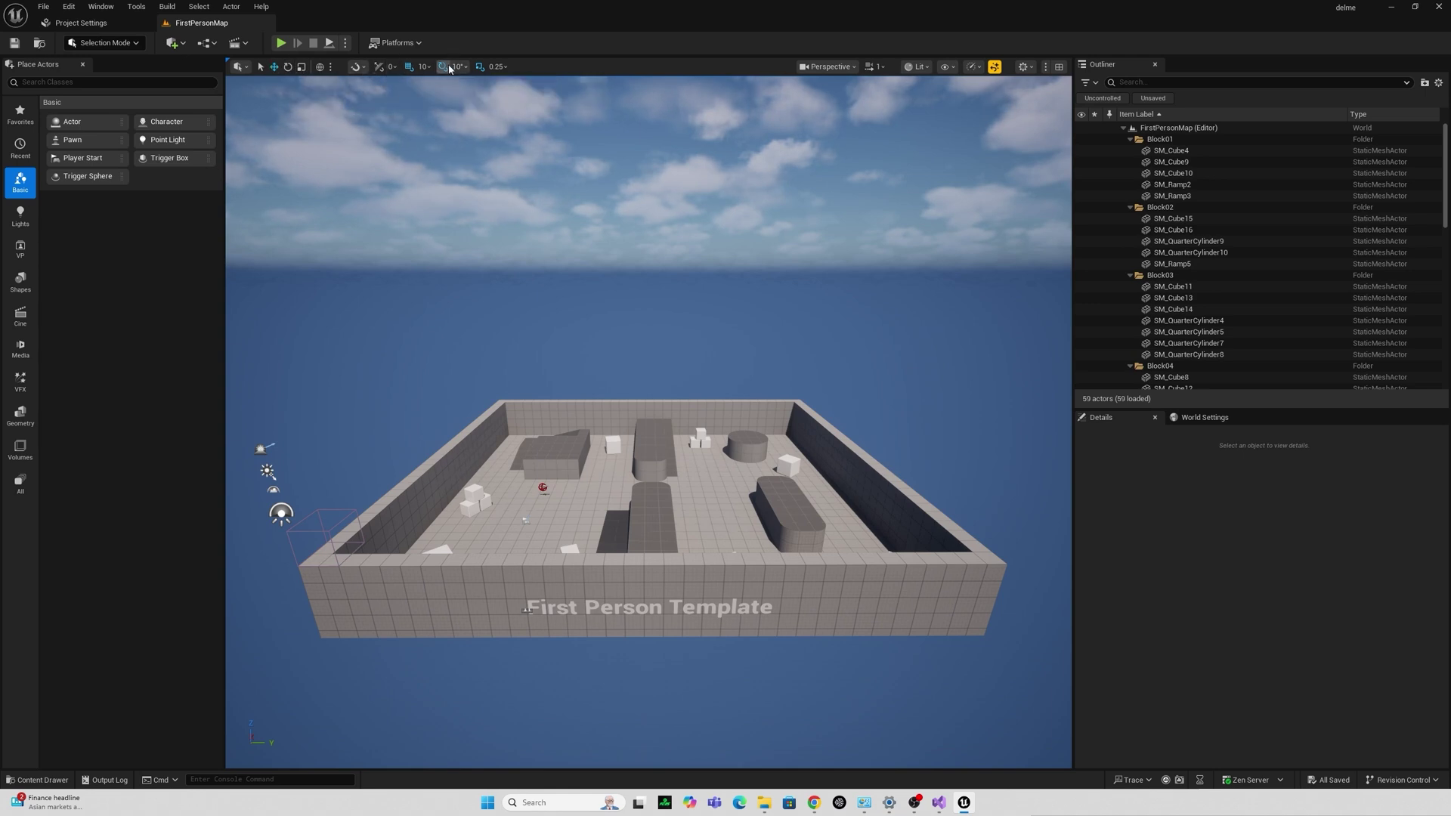
click(1023, 67)
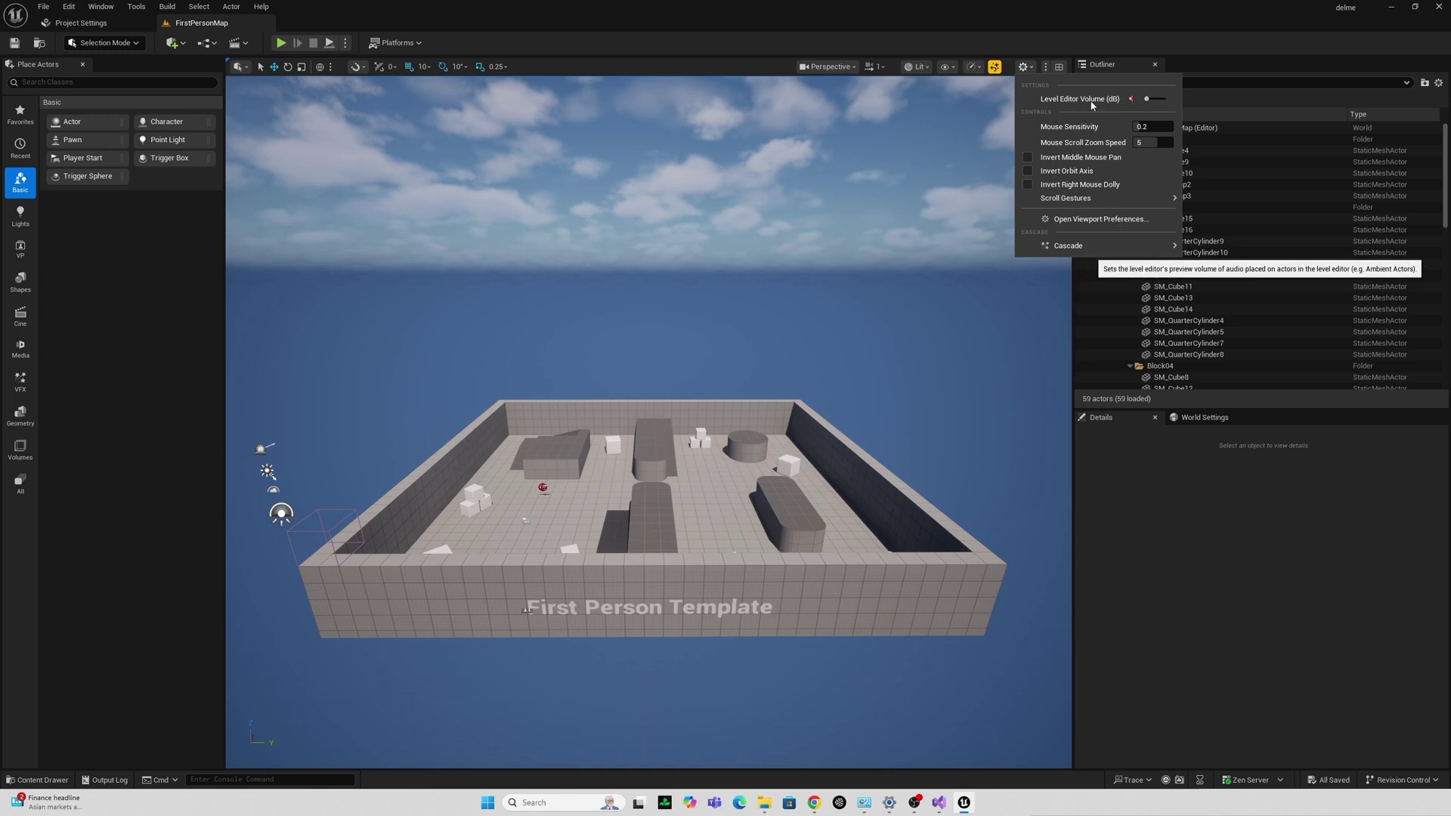
mouse_move(1062, 248)
click(695, 66)
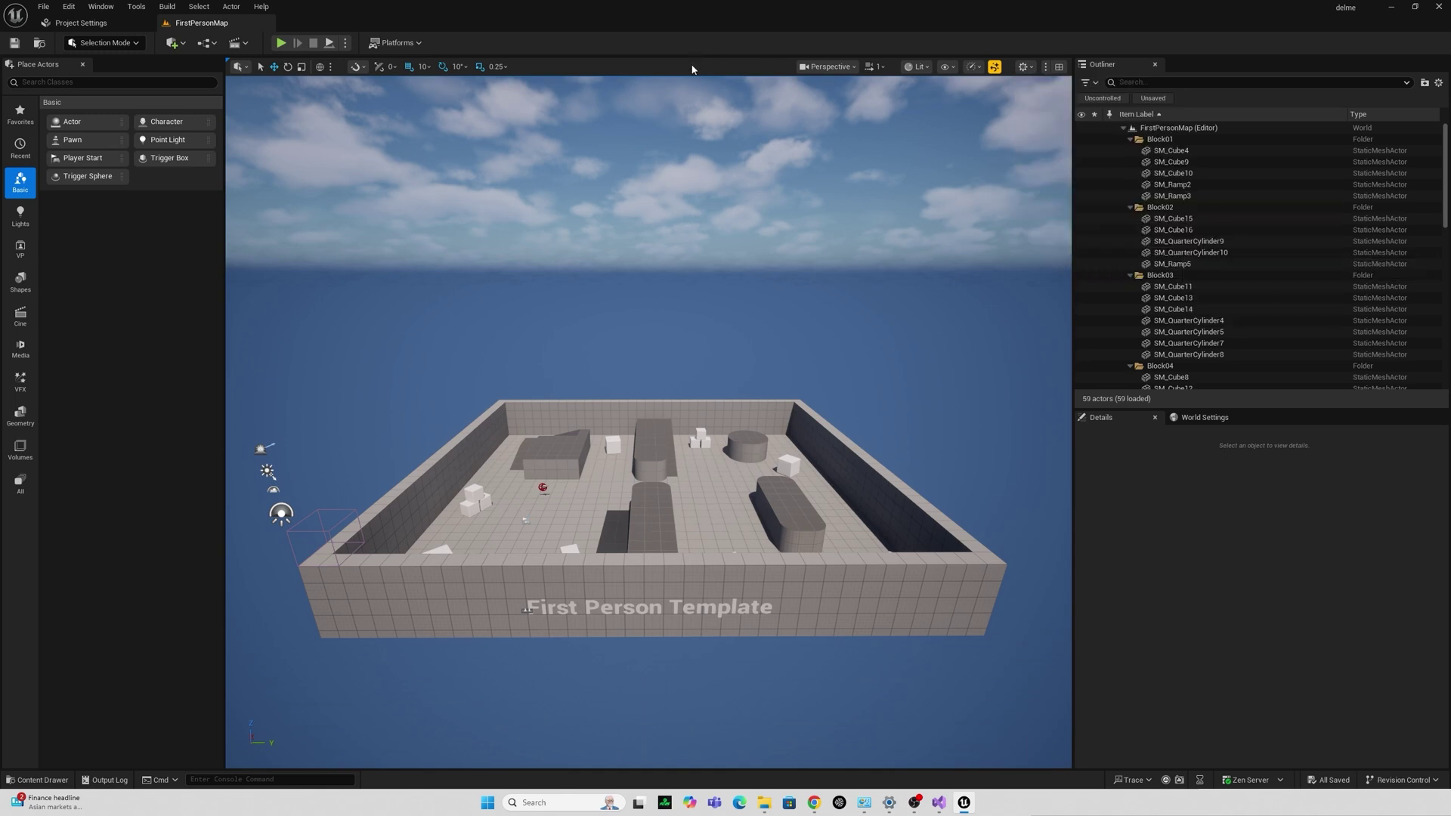
Look at the Stall Log and the Gameplay Tag Manager's EnhancedInput tag, then close the manager.
click(136, 9)
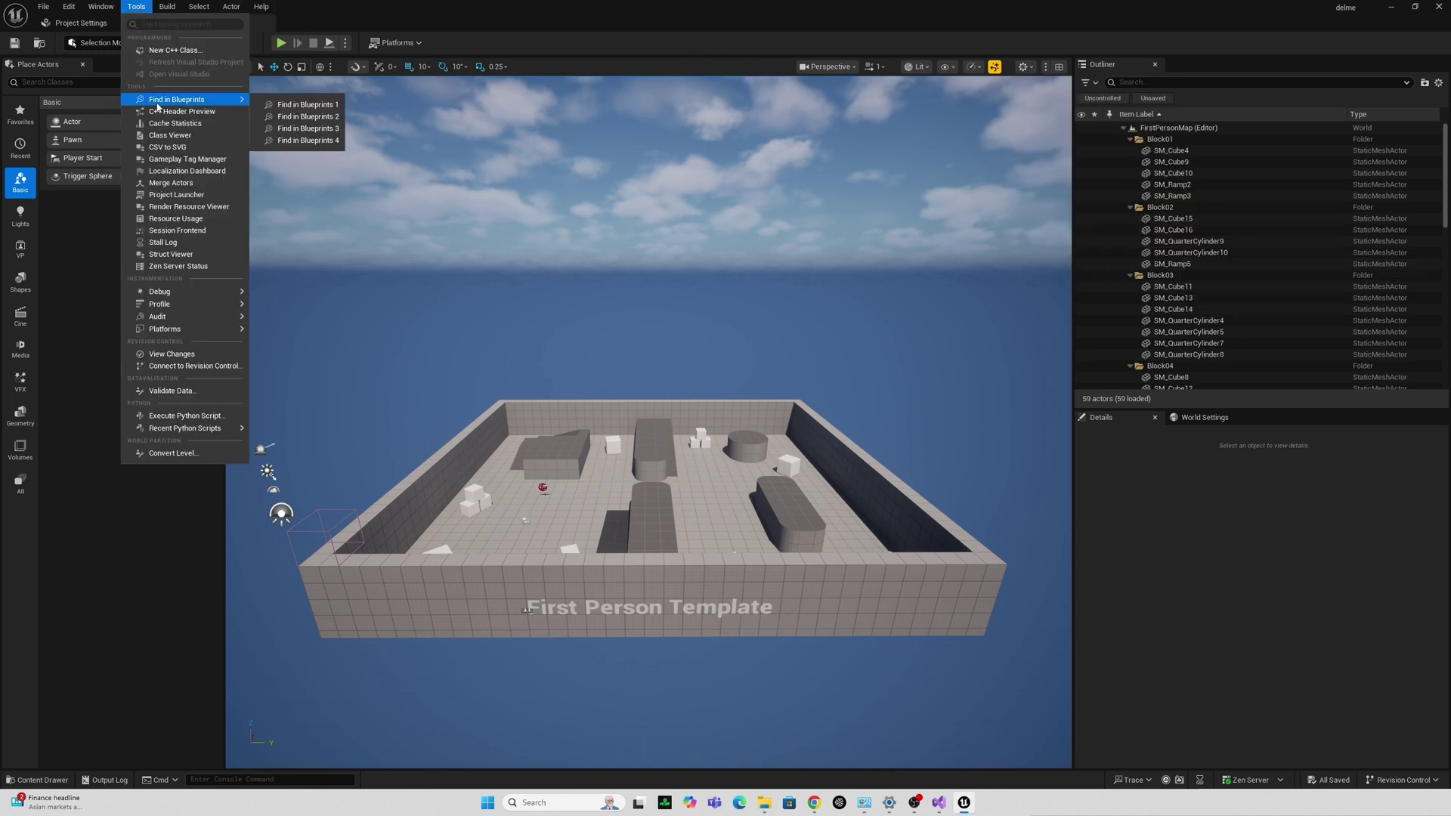
click(175, 245)
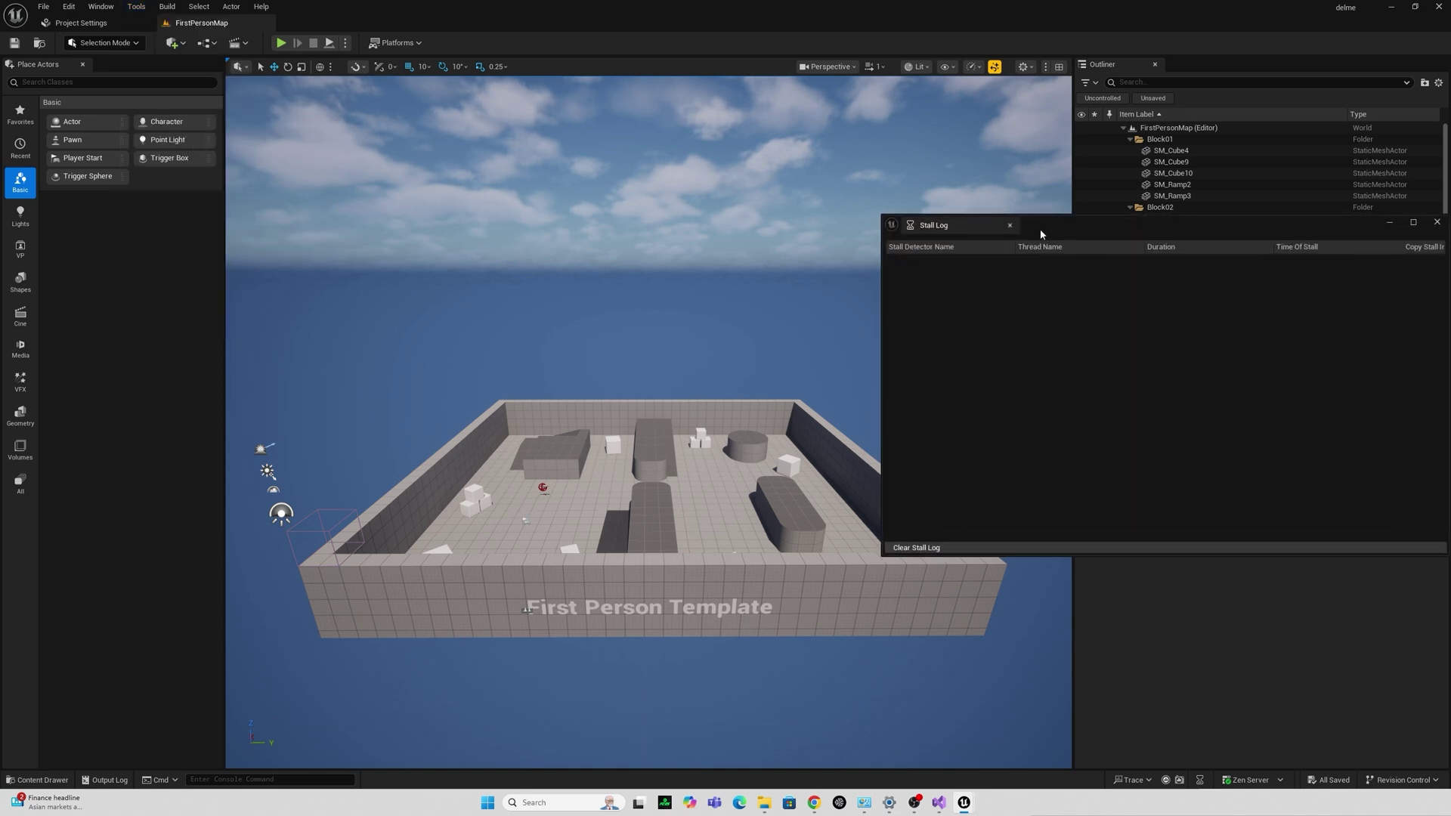
click(138, 8)
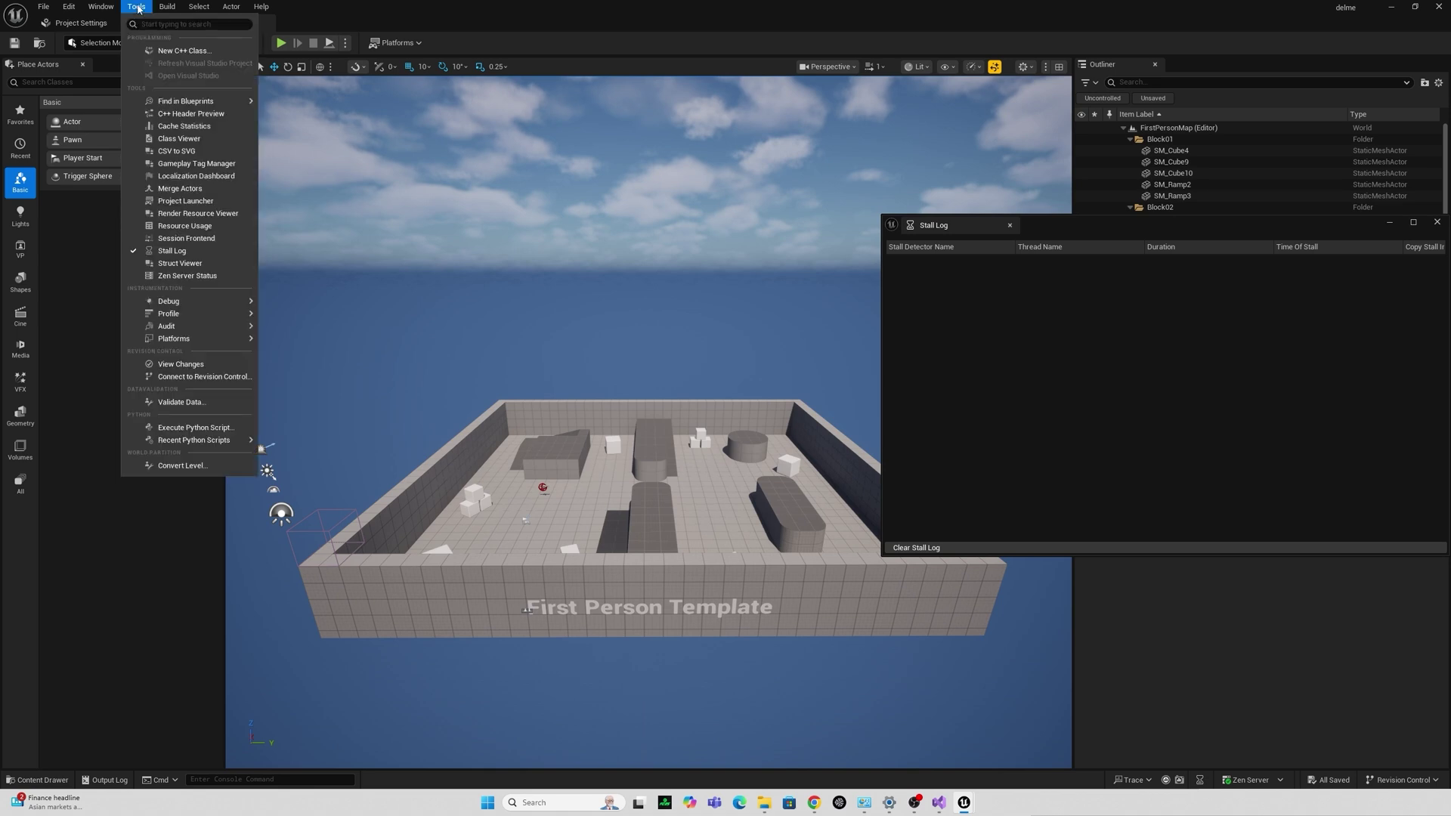
click(184, 168)
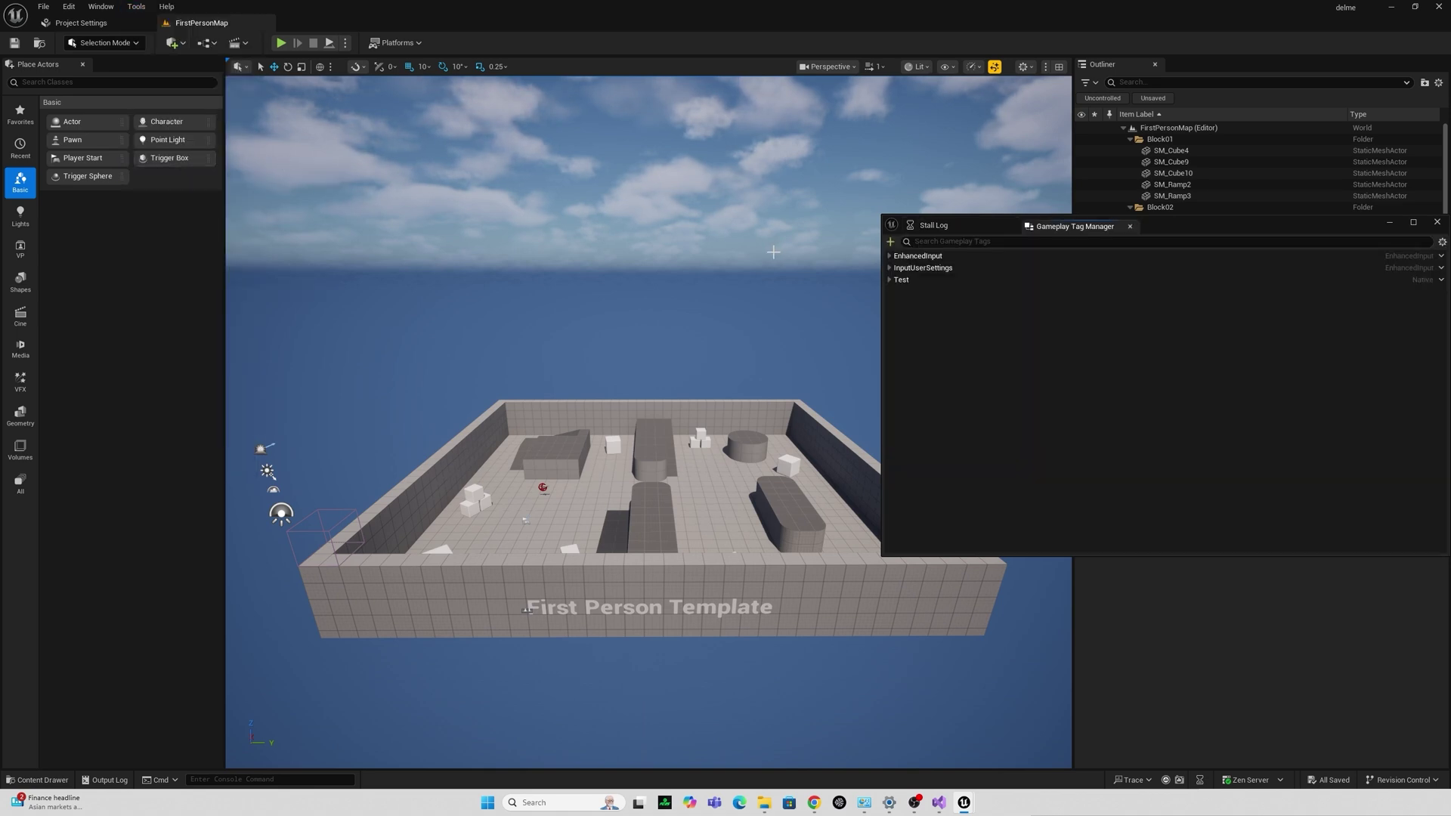
click(890, 257)
click(889, 257)
click(1437, 222)
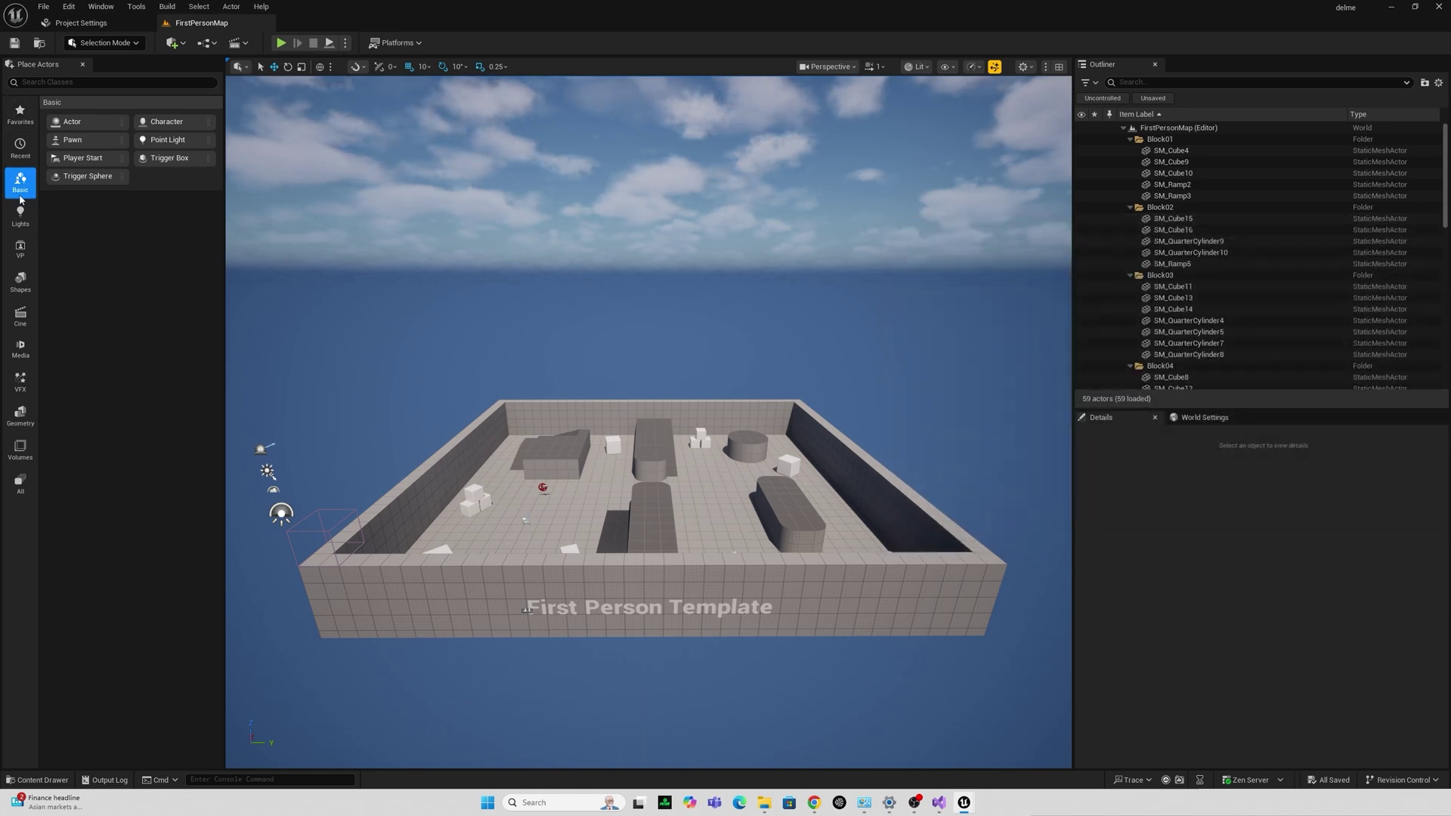
Browse the Virtual Production actors, then open the Plugins browser from the Edit menu.
click(20, 255)
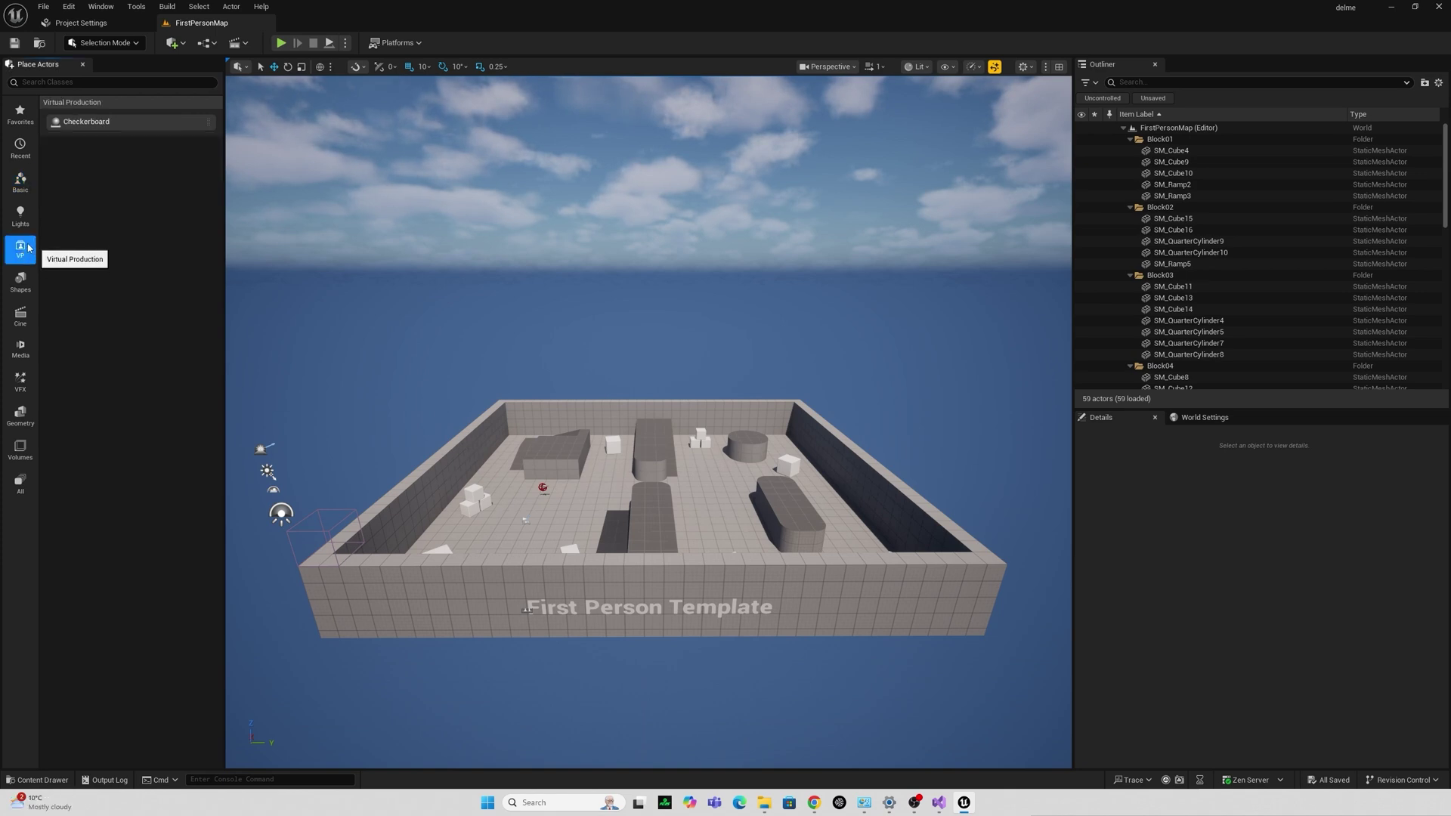
click(69, 7)
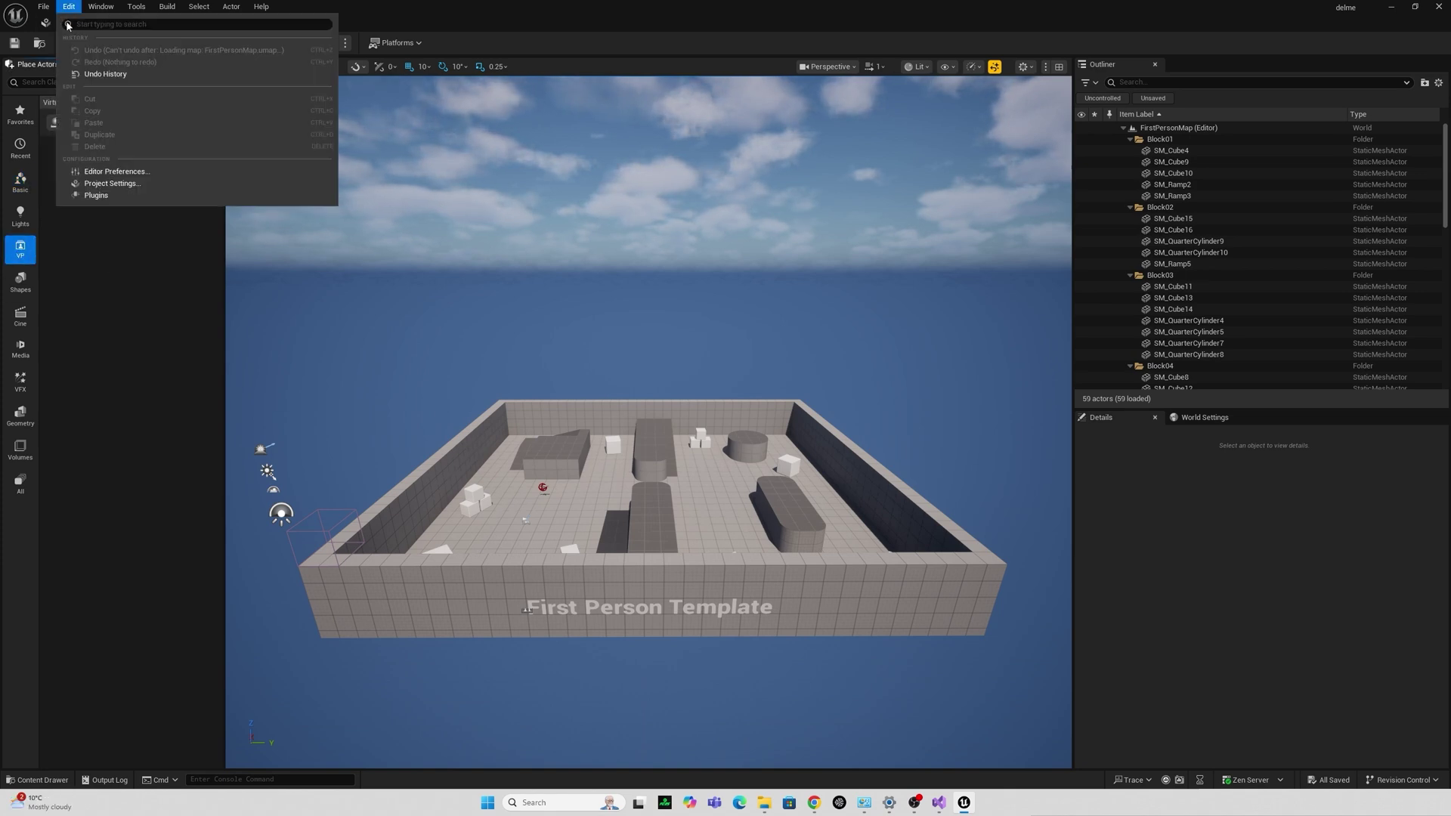
click(96, 195)
drag(736, 99, 532, 113)
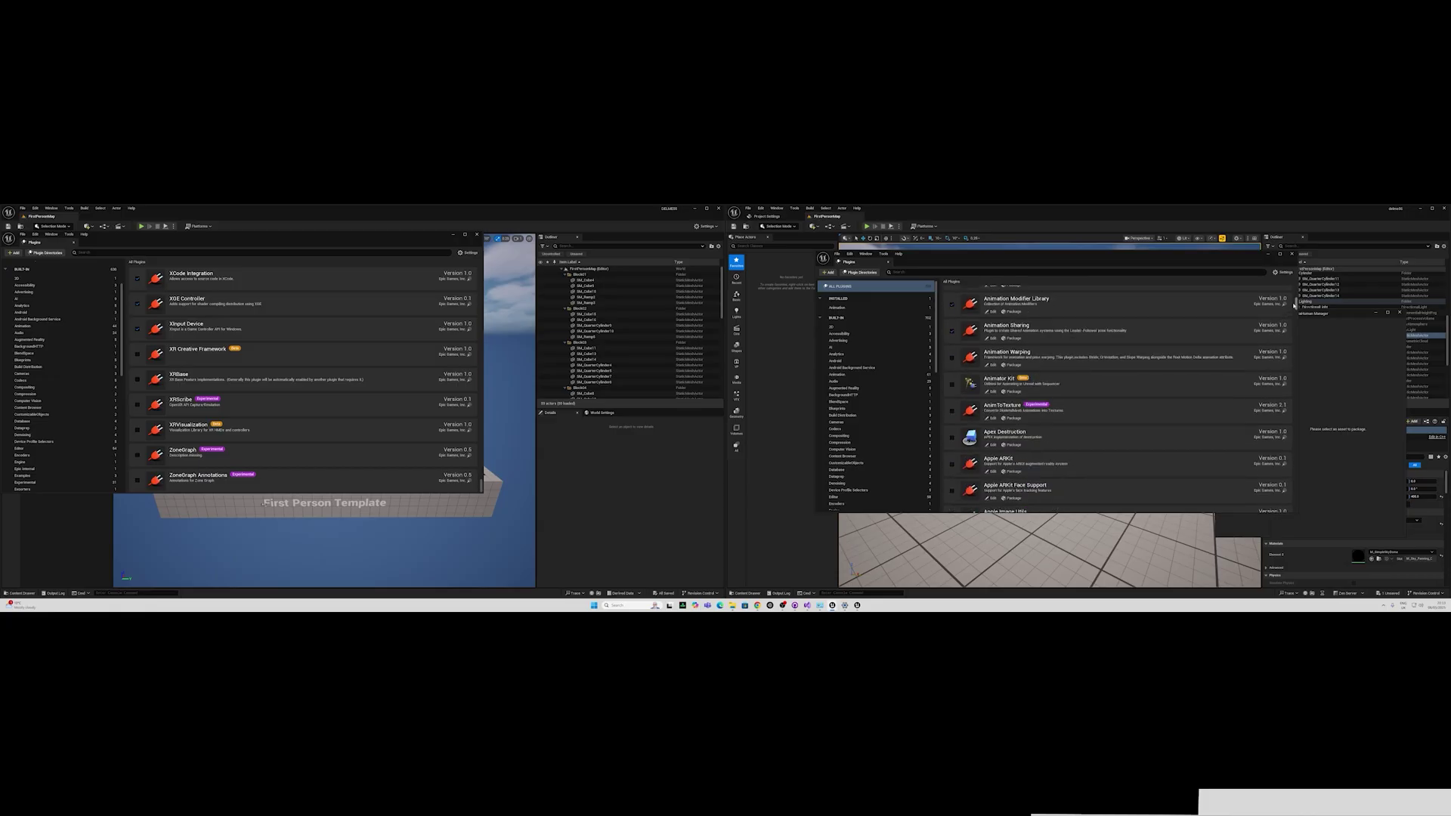
scroll(1282, 308, down, 1)
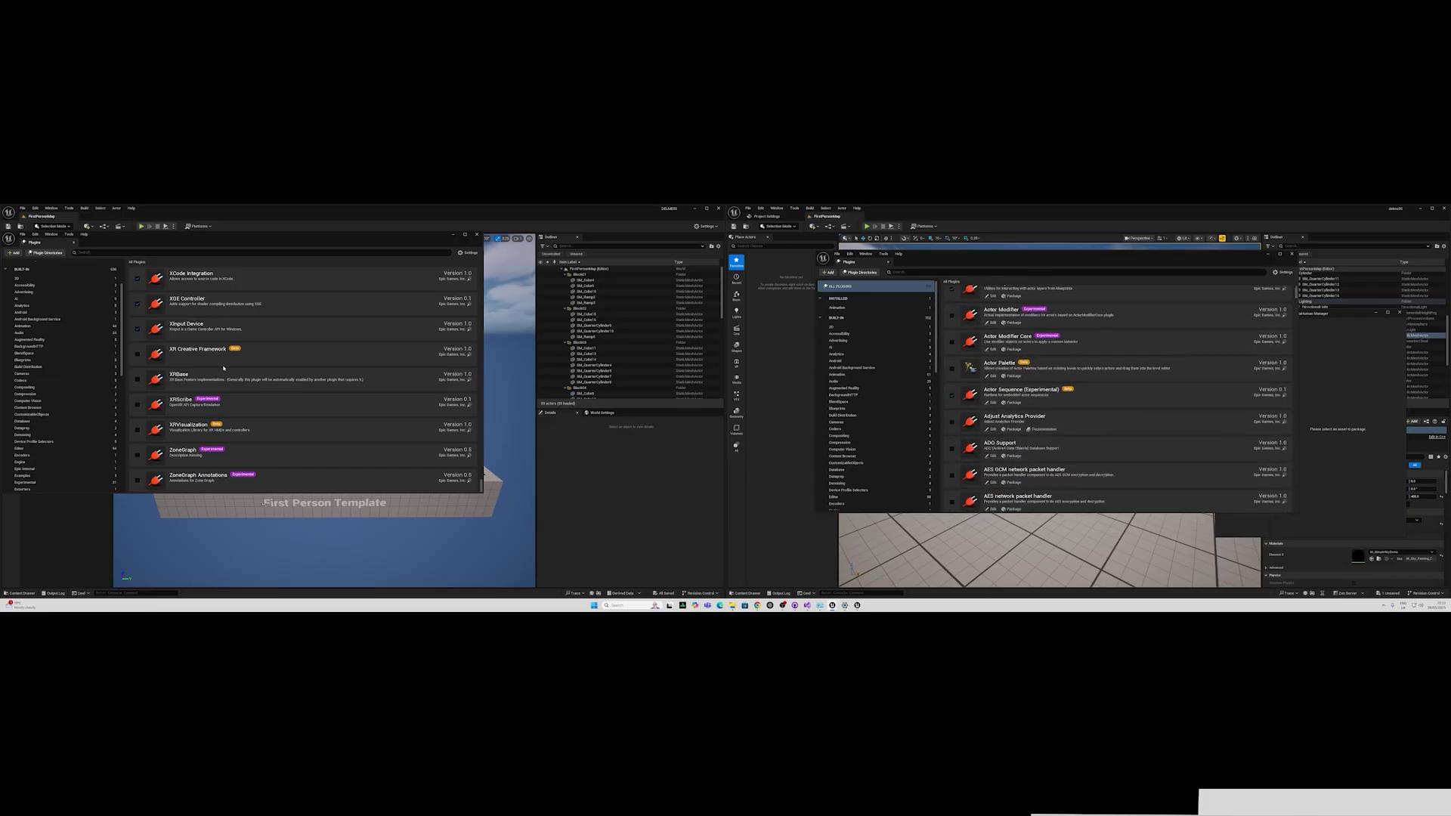
scroll(481, 481, up, 3)
drag(482, 481, 481, 276)
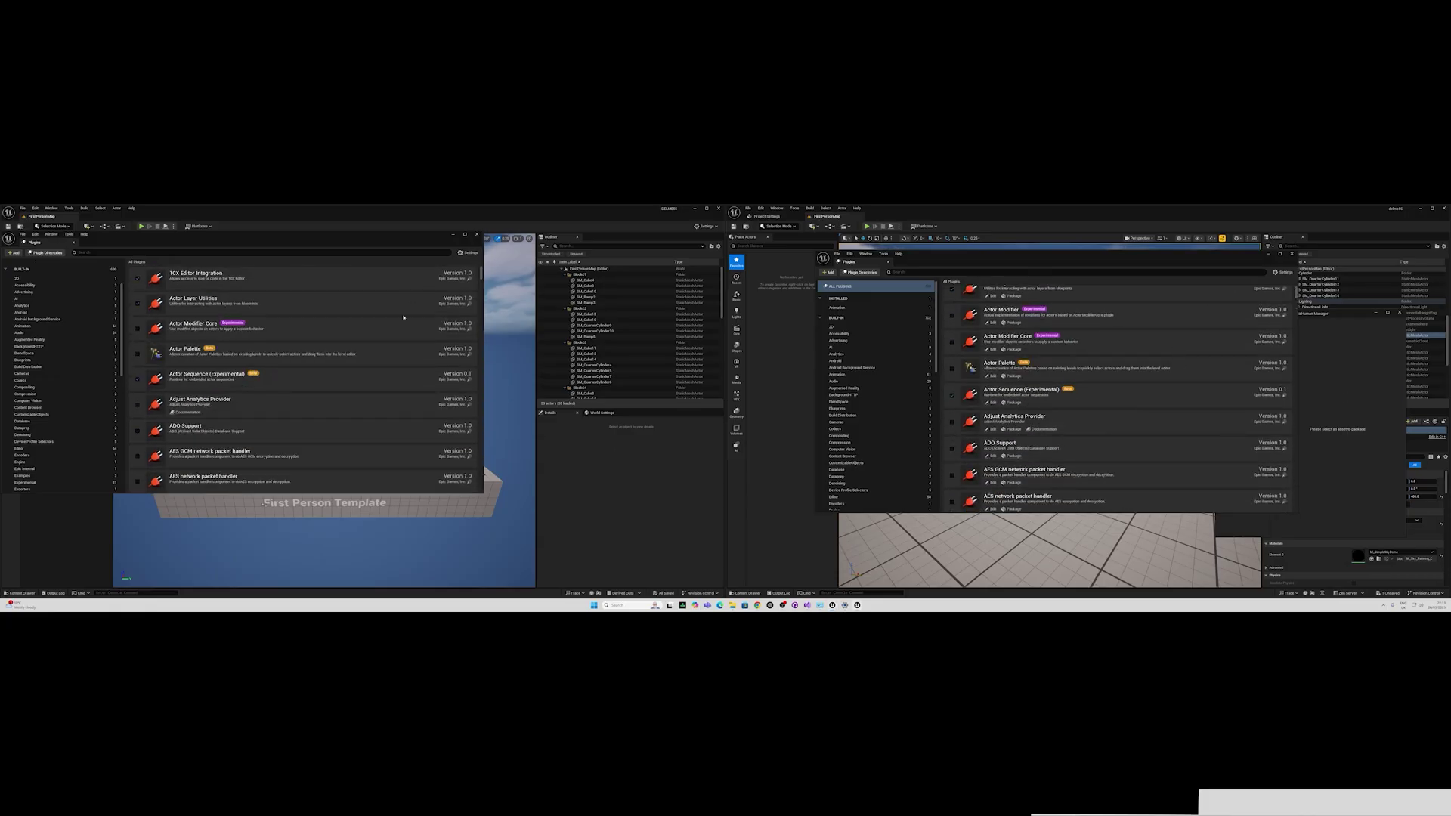
drag(1296, 294, 1296, 277)
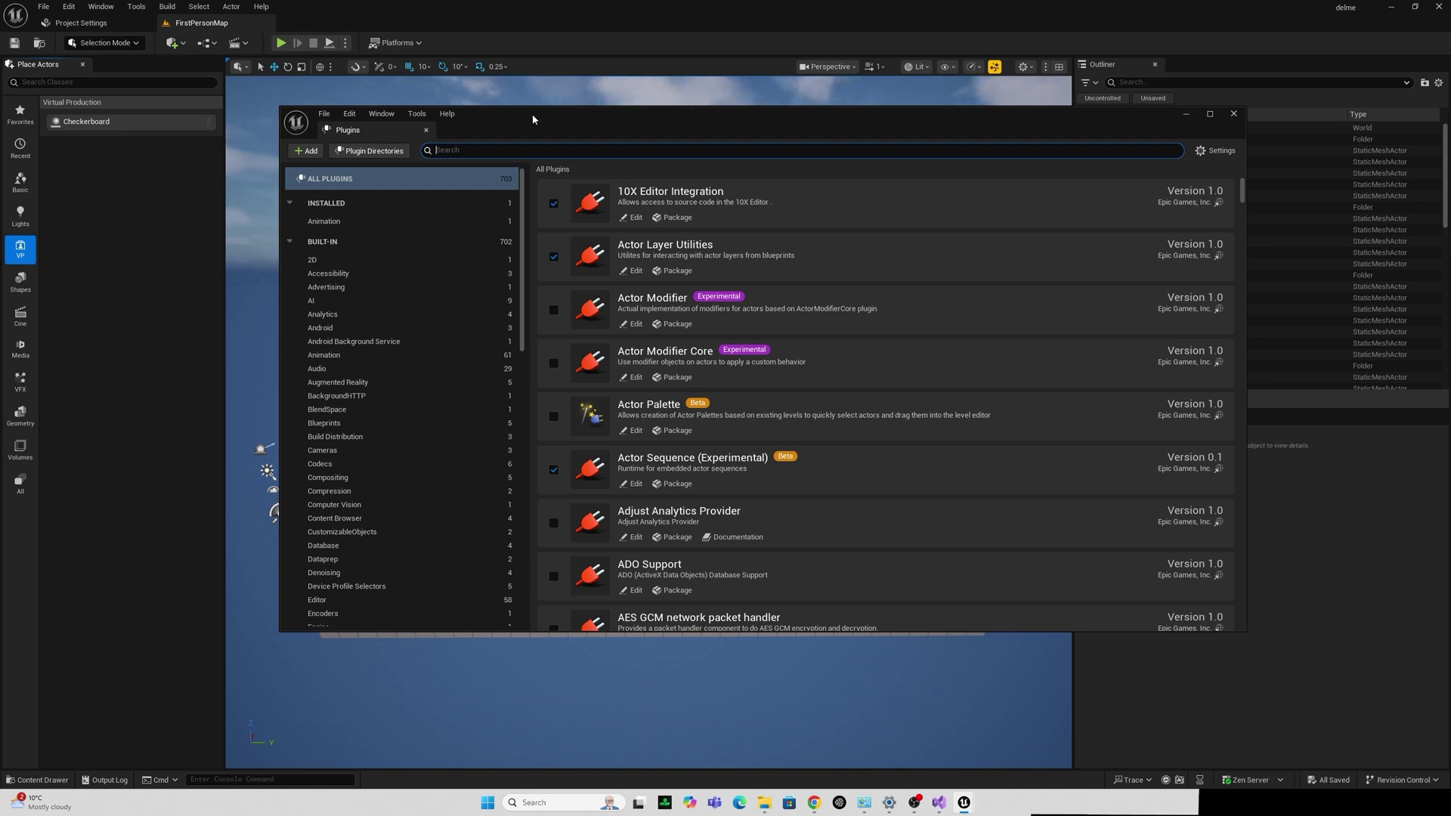
Search the plugin list for 'cele', Chaos Mover, 'dna c' and 'evaluation'.
text(cele)
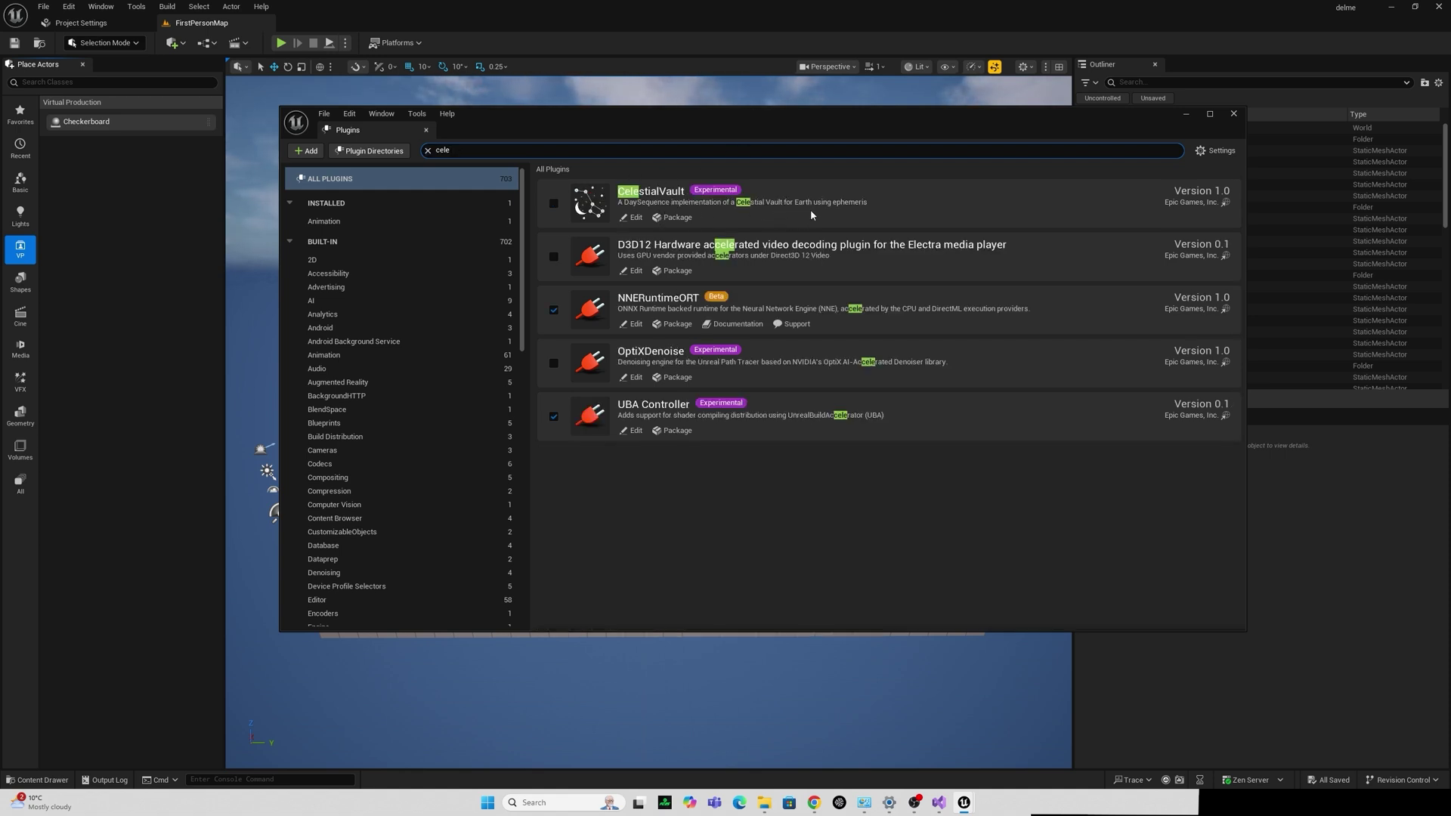
click(511, 149)
key(ctrl+a)
text(chaos mover)
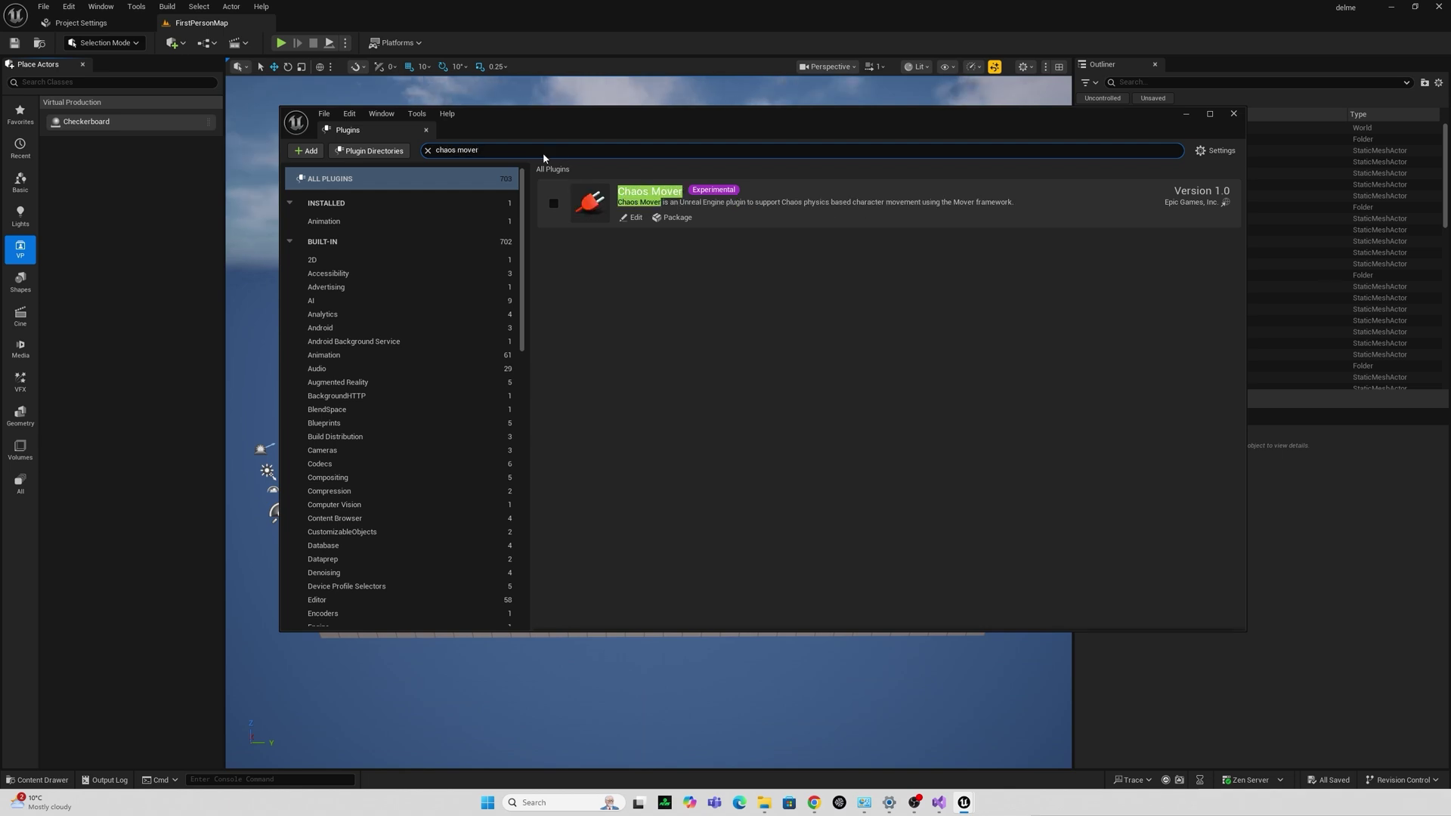
key(ctrl+a)
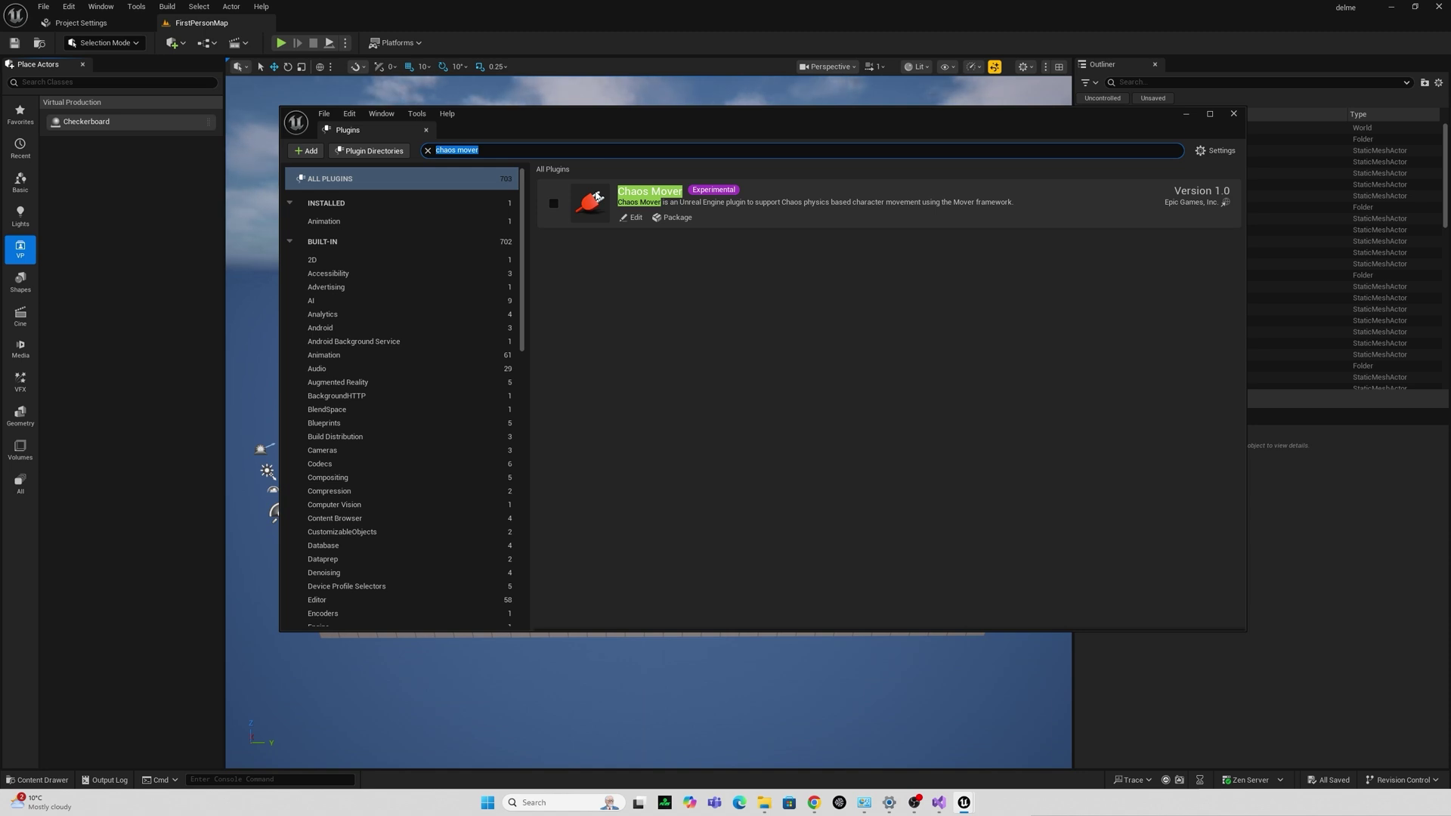
text(dna c)
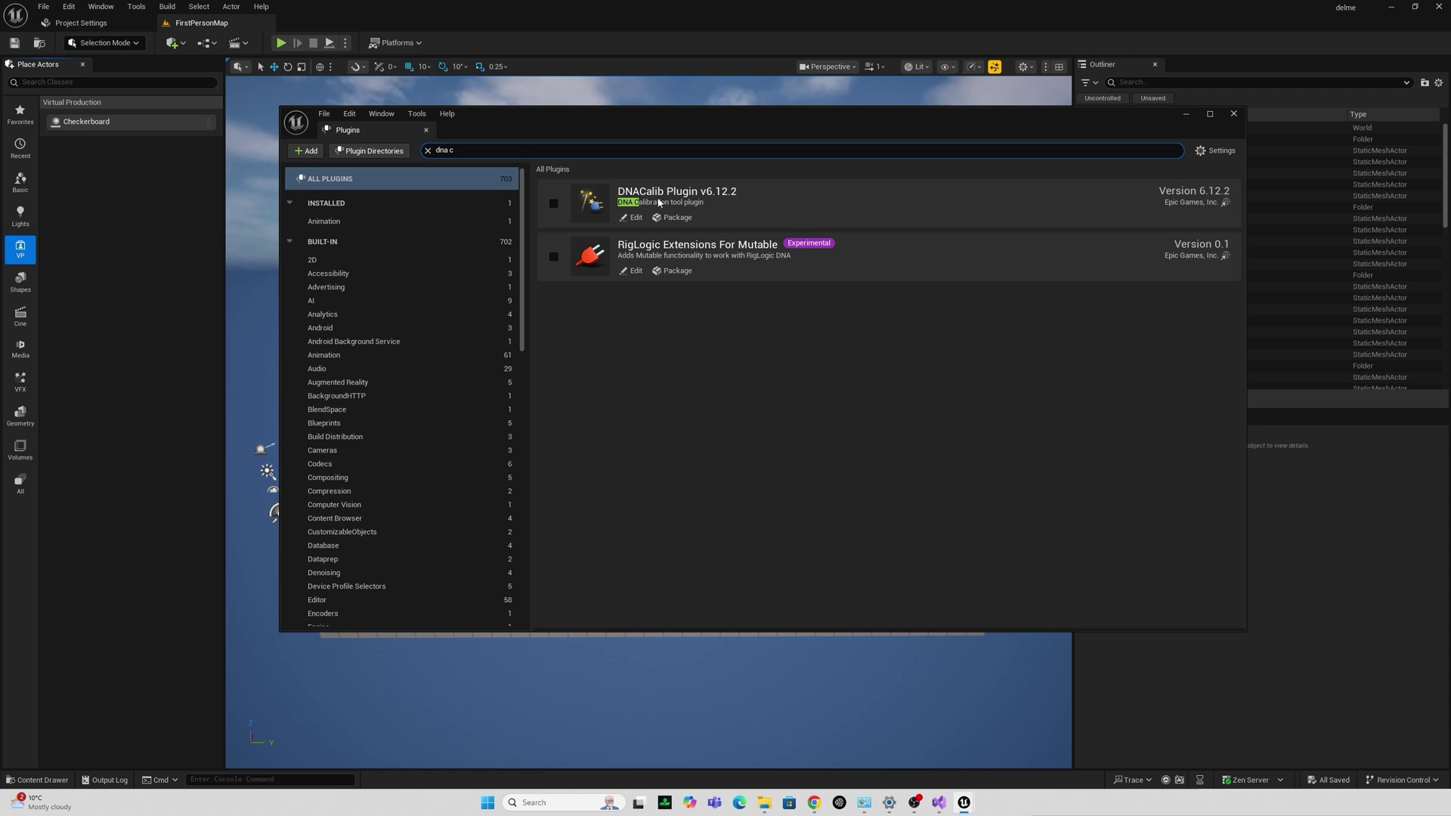
key(ctrl+a)
text(evaluation)
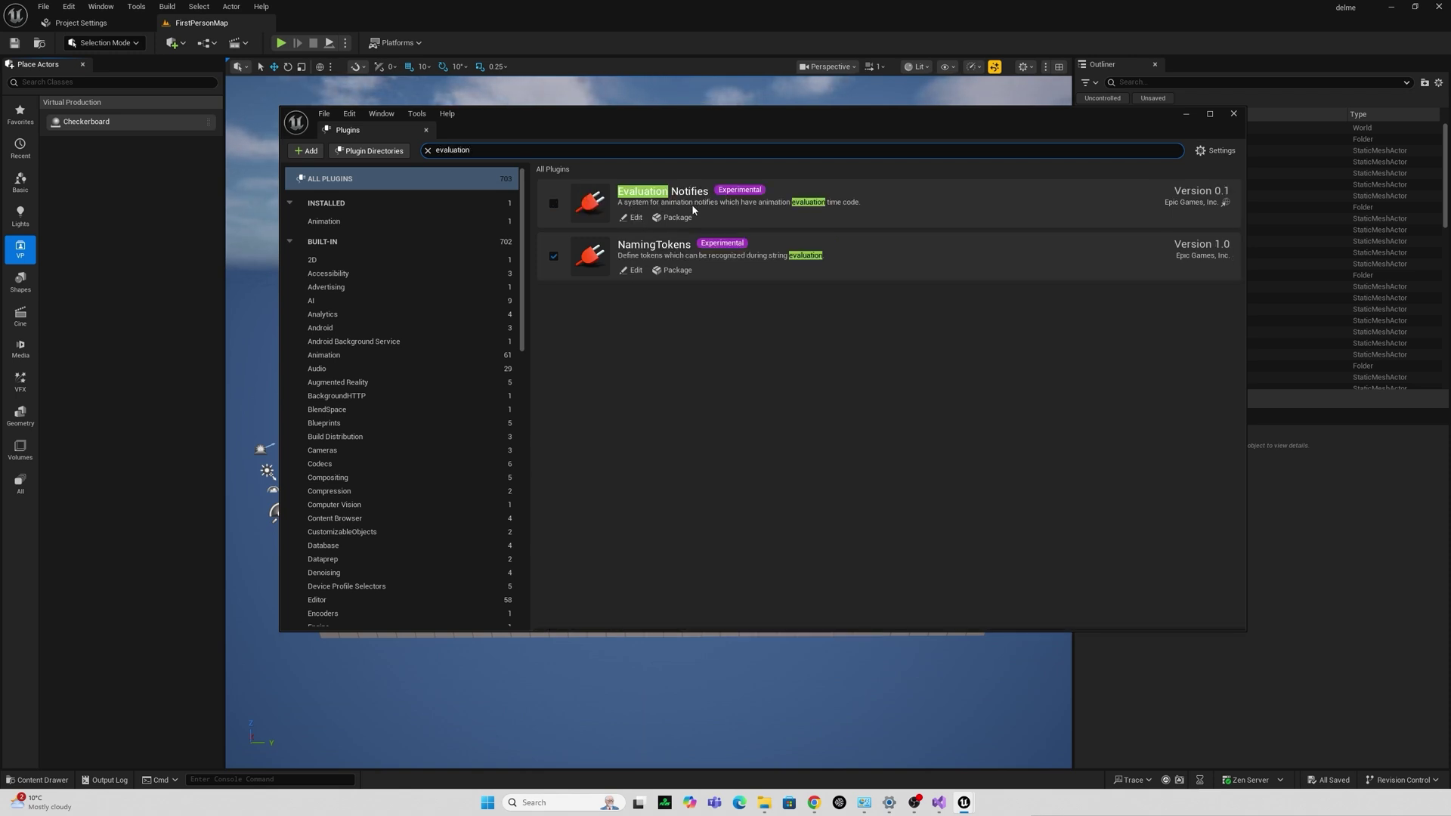
Search the plugin list for 'geometry cach', 'livelink', 'locomotor' and 'metasounds exp'.
key(ctrl+a)
text(geometry)
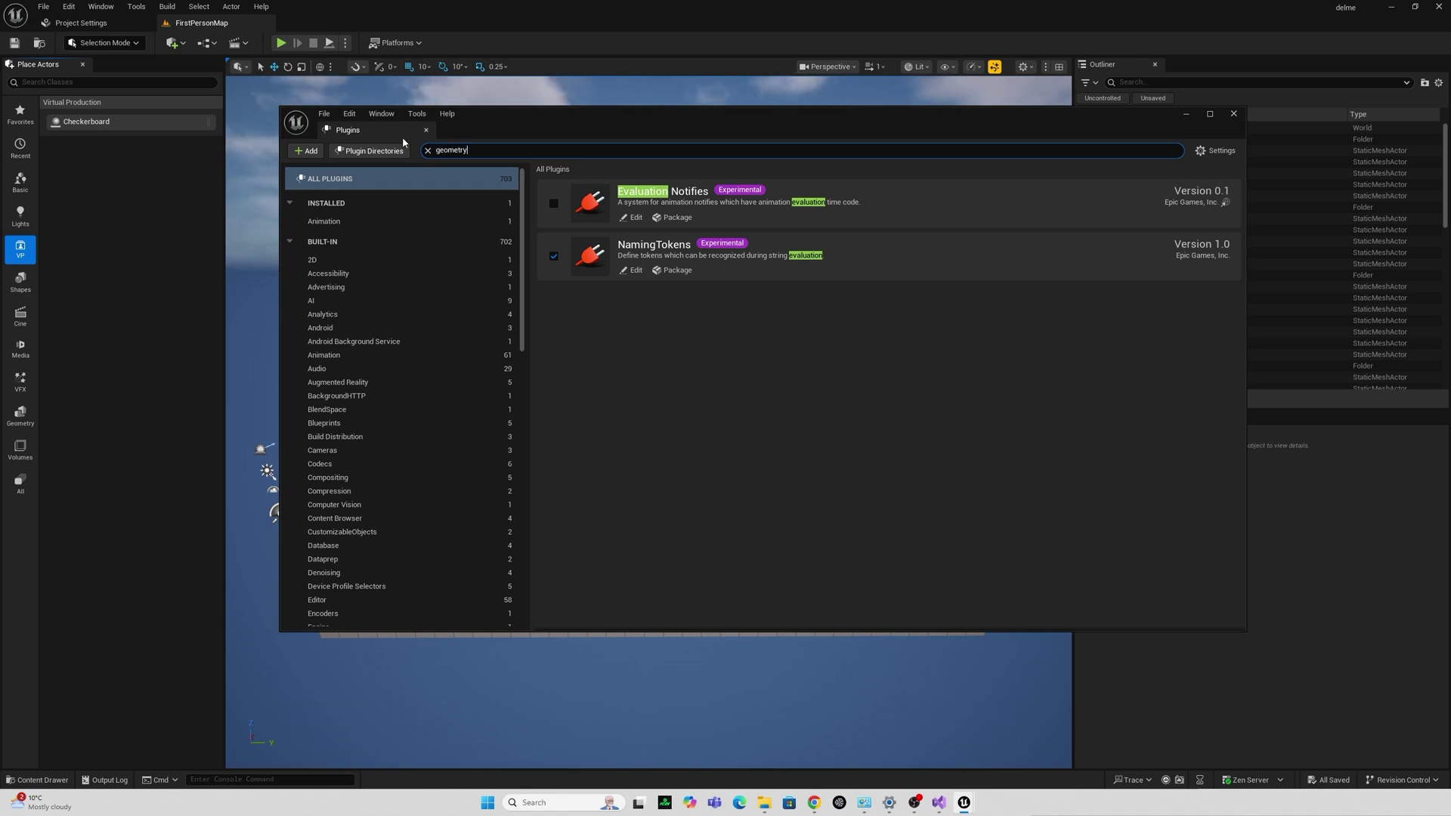
text( cach)
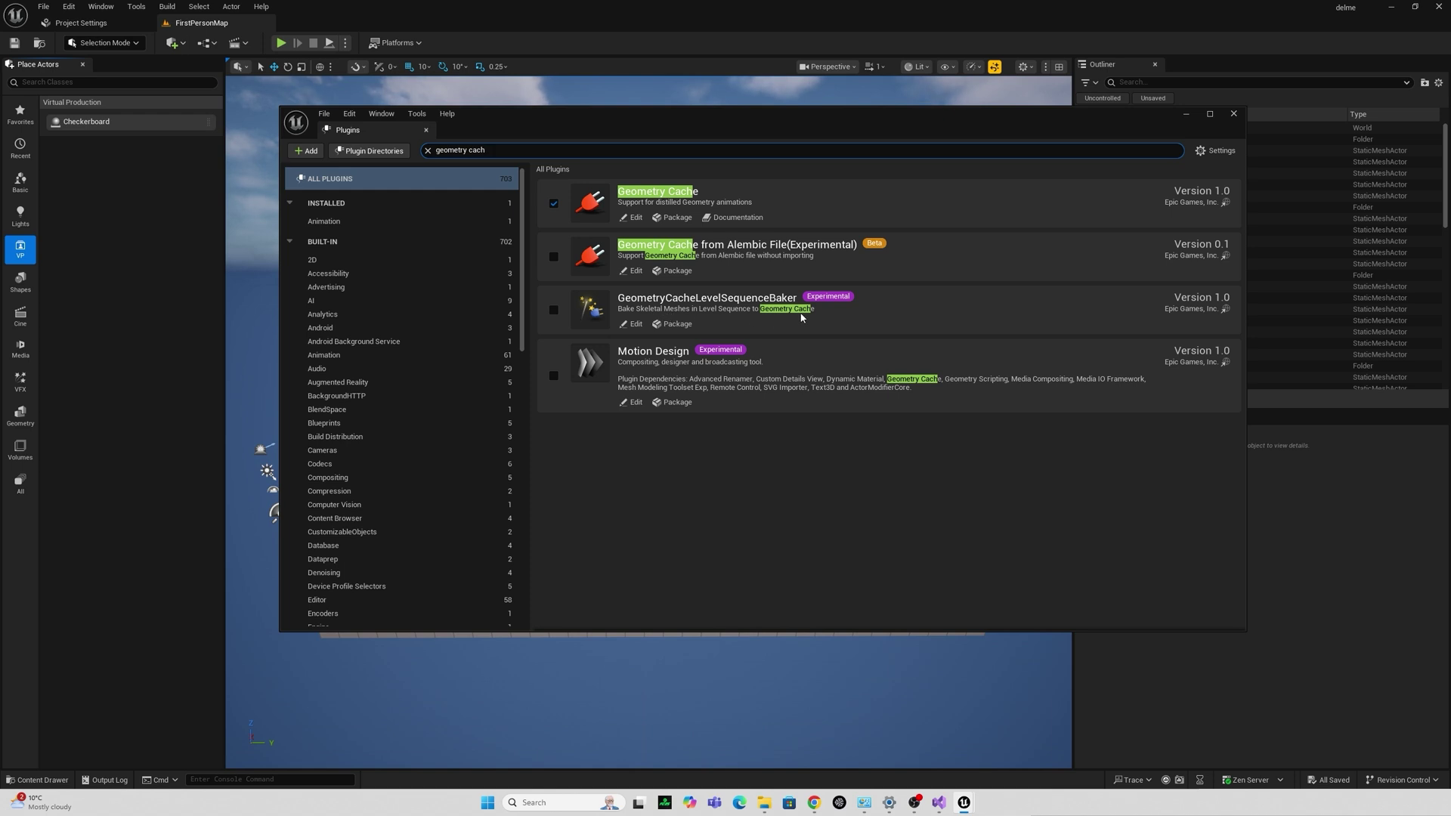
key(ctrl+a)
text(livelink)
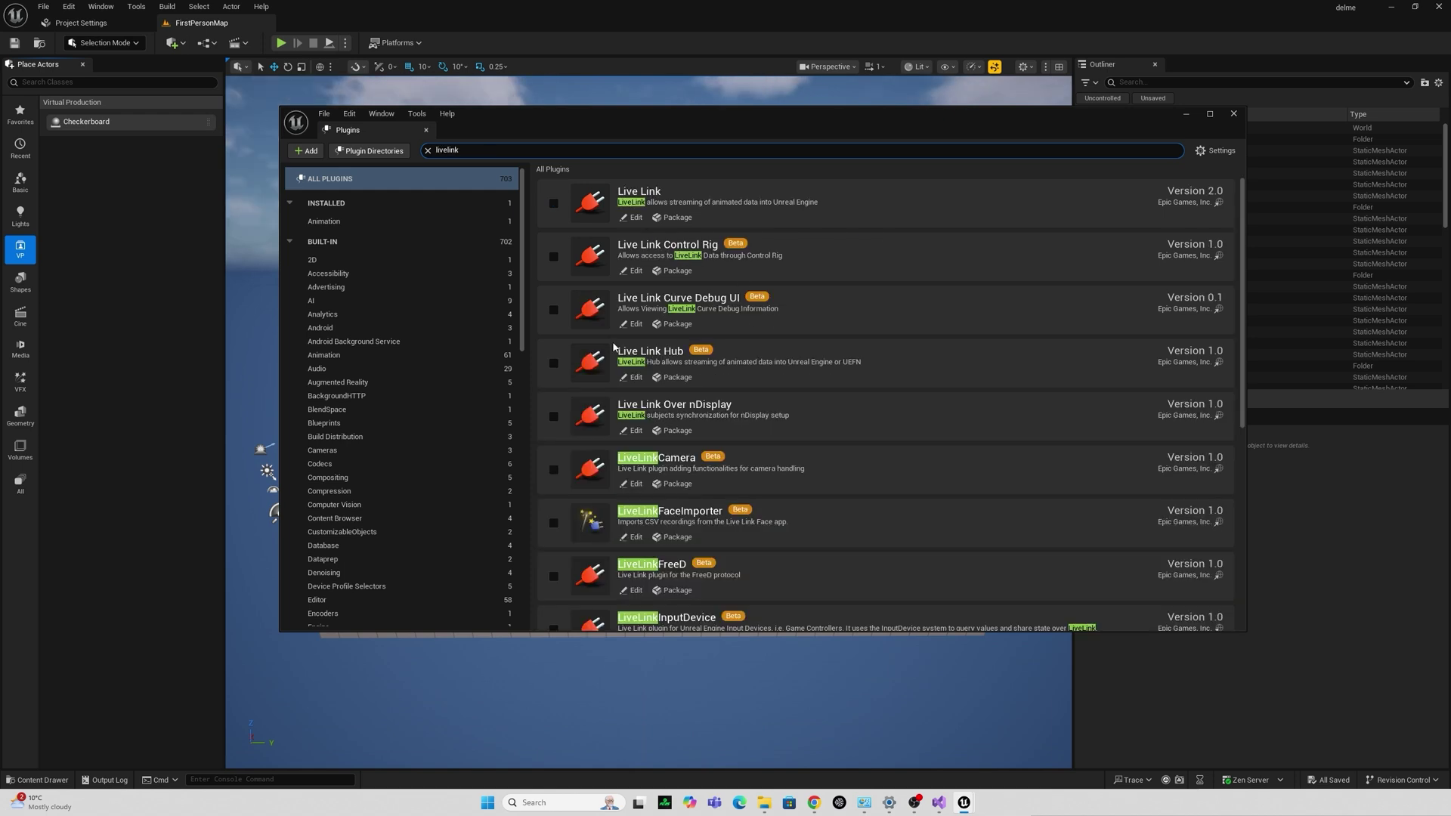
key(ctrl+a)
text(locomotor)
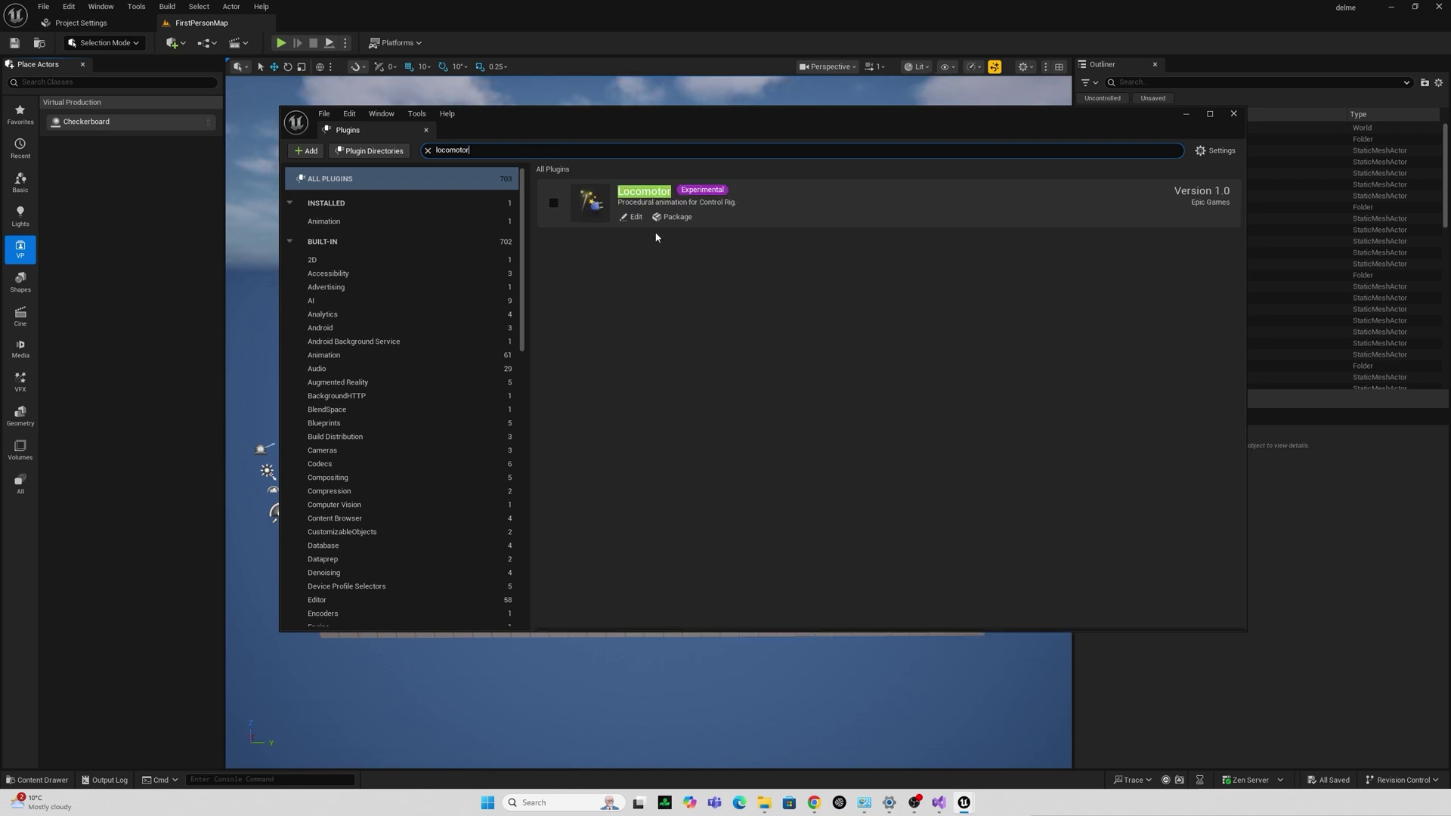
key(ctrl+a)
text(metasounds exp)
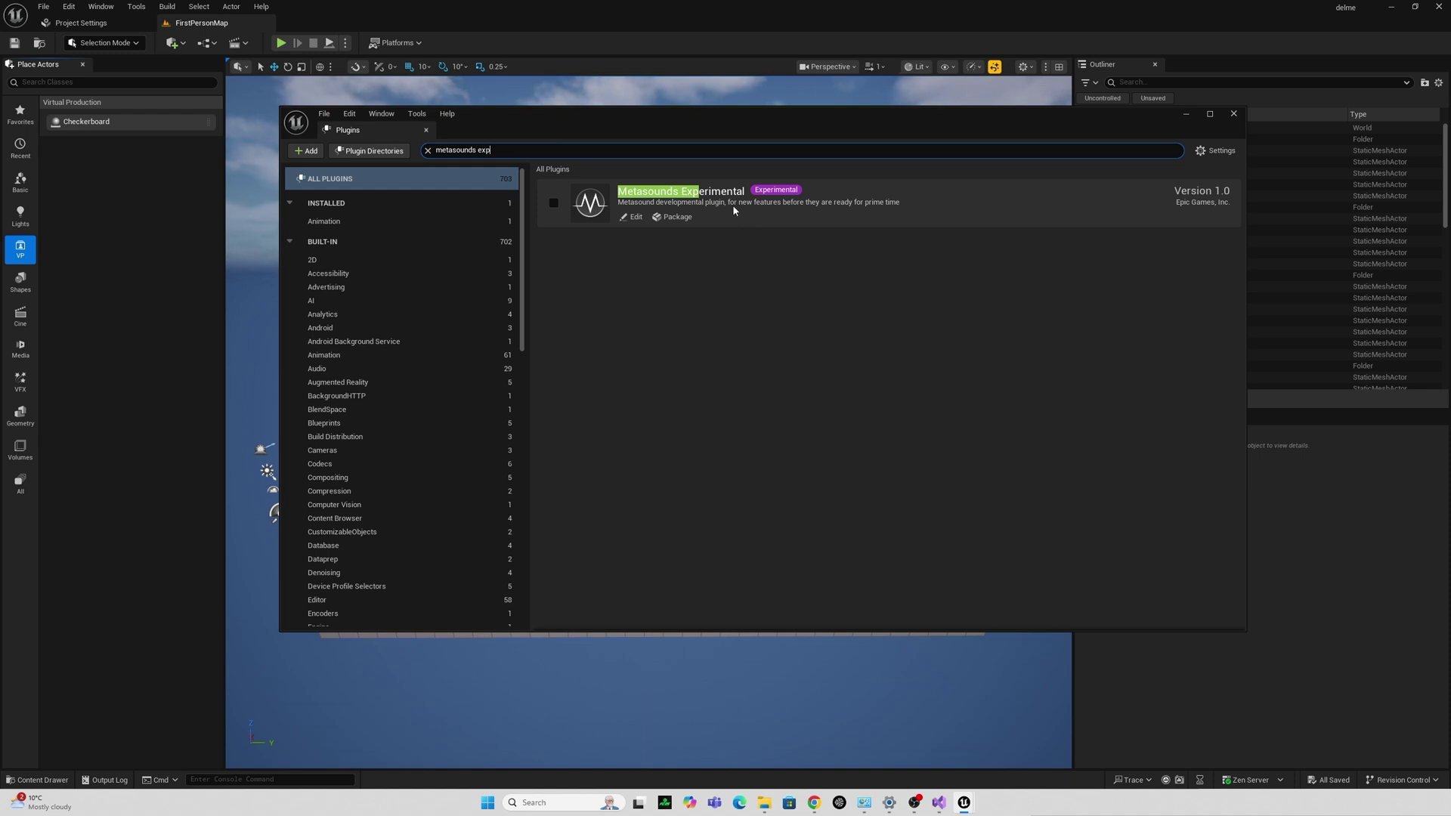
click(462, 149)
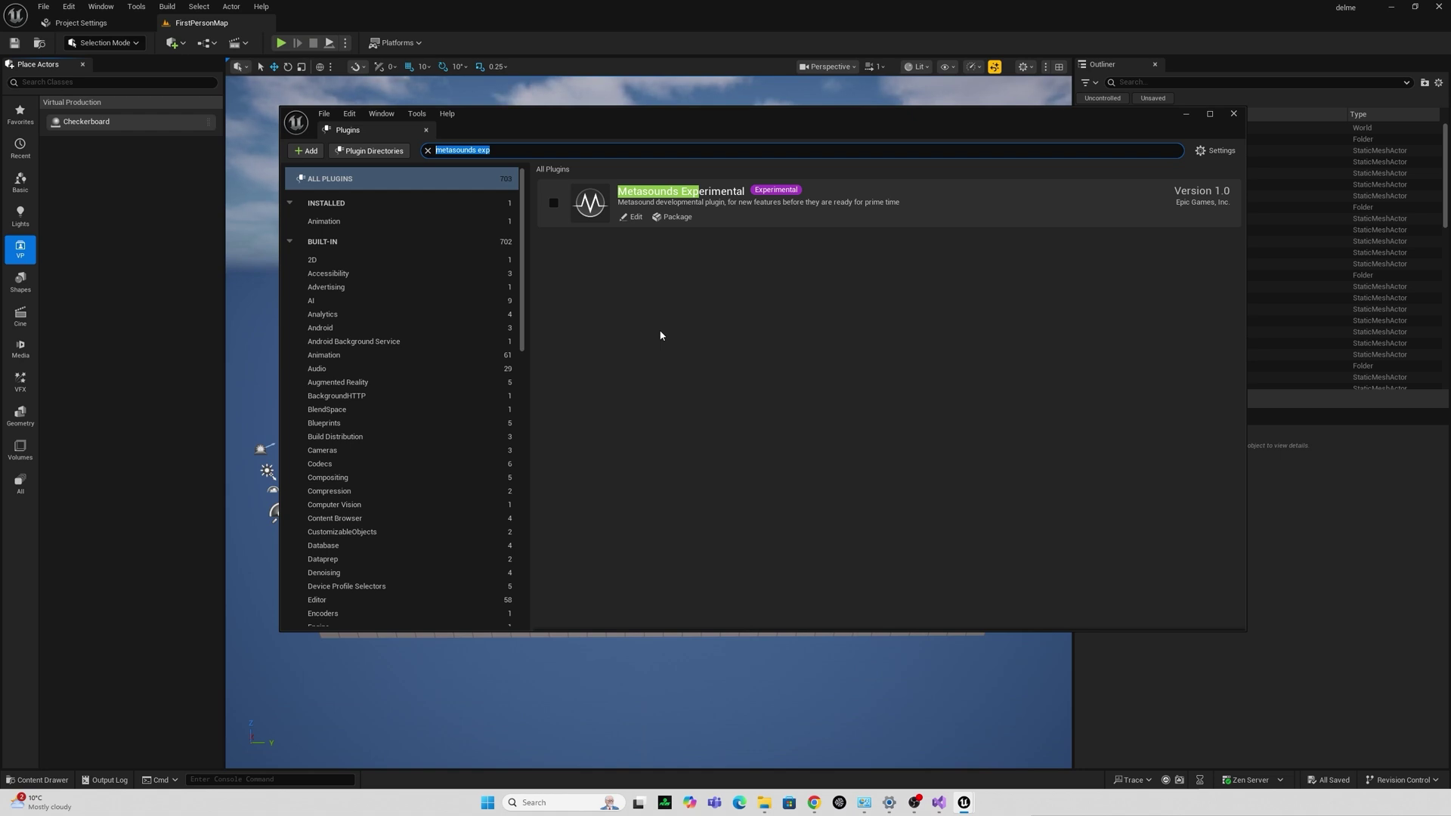
Search the plugins for 'audio too', Mutable, 'packed' and Performance Capture.
text(audio too)
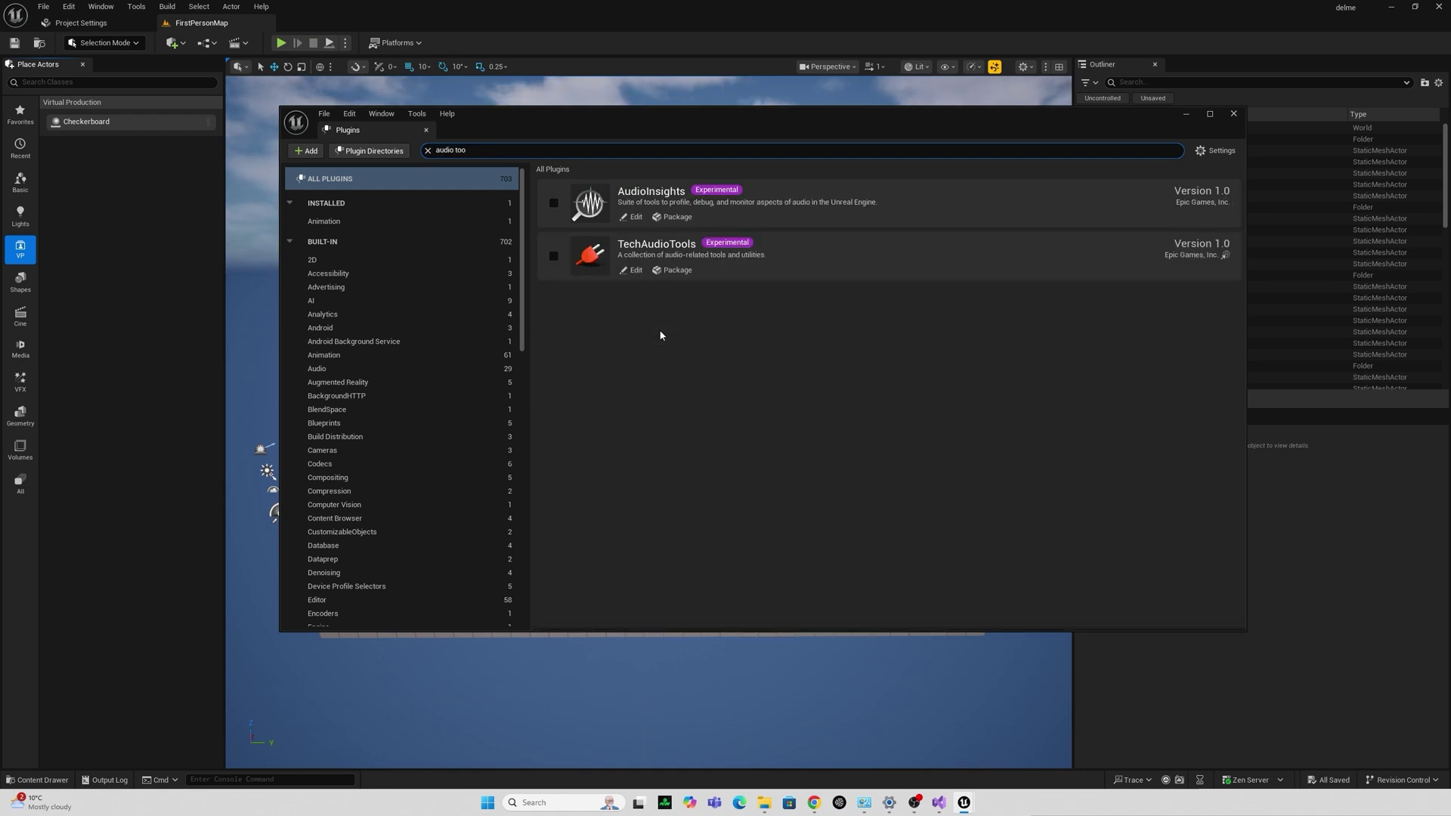
click(427, 151)
text(mutable clot)
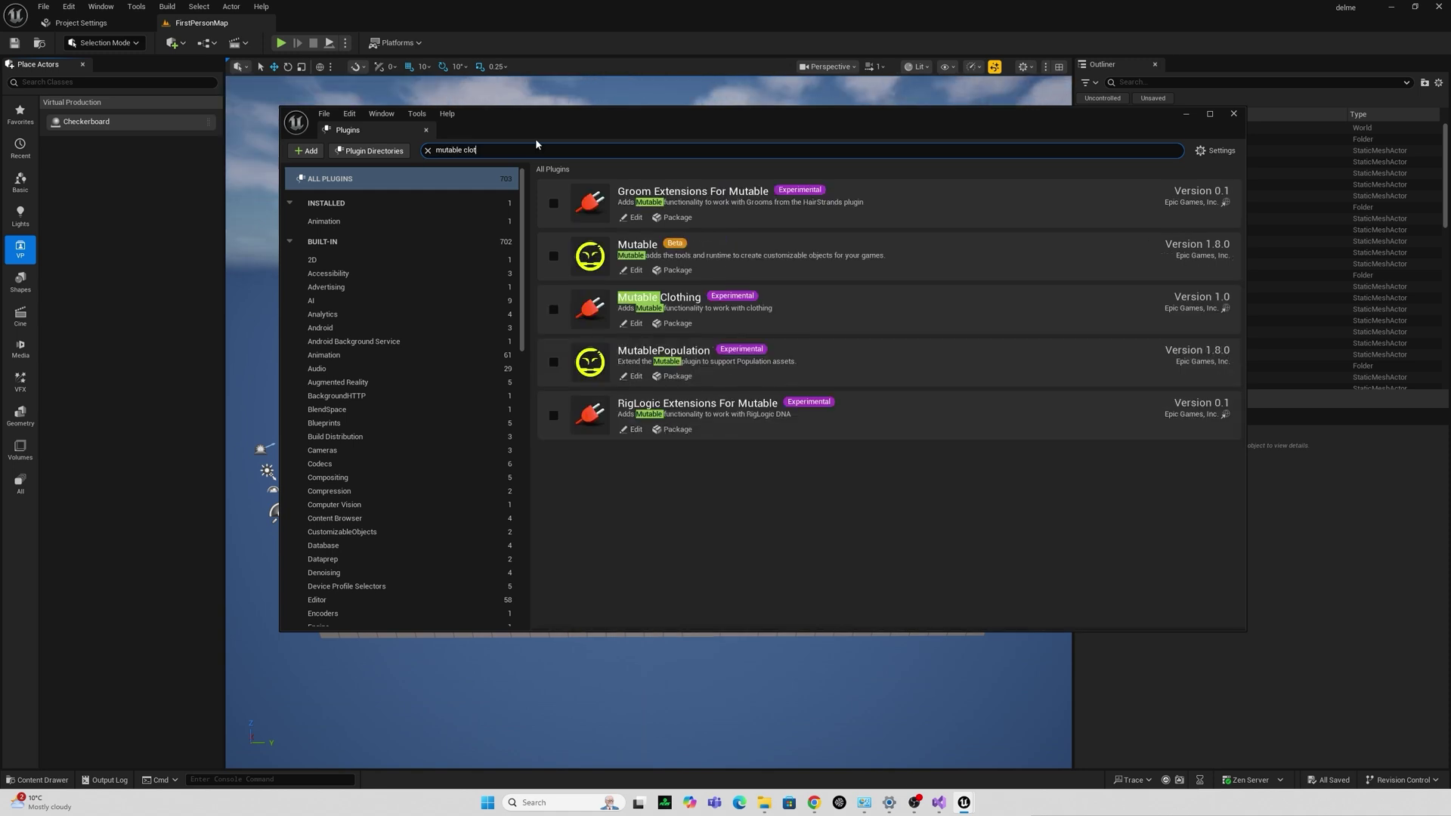
key(BackSpace)
key(BackSpace)
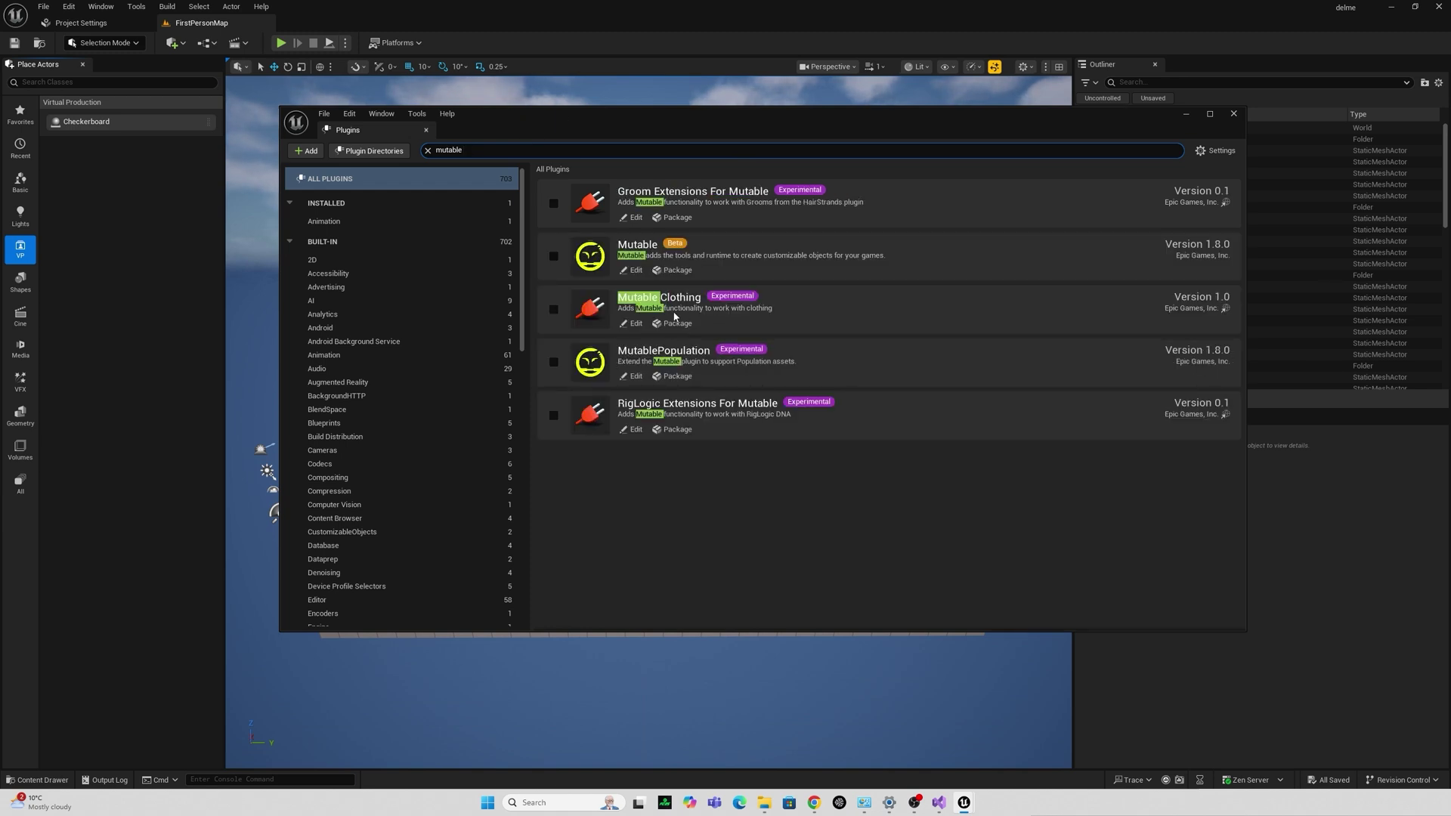
key(ctrl+a)
text(packed)
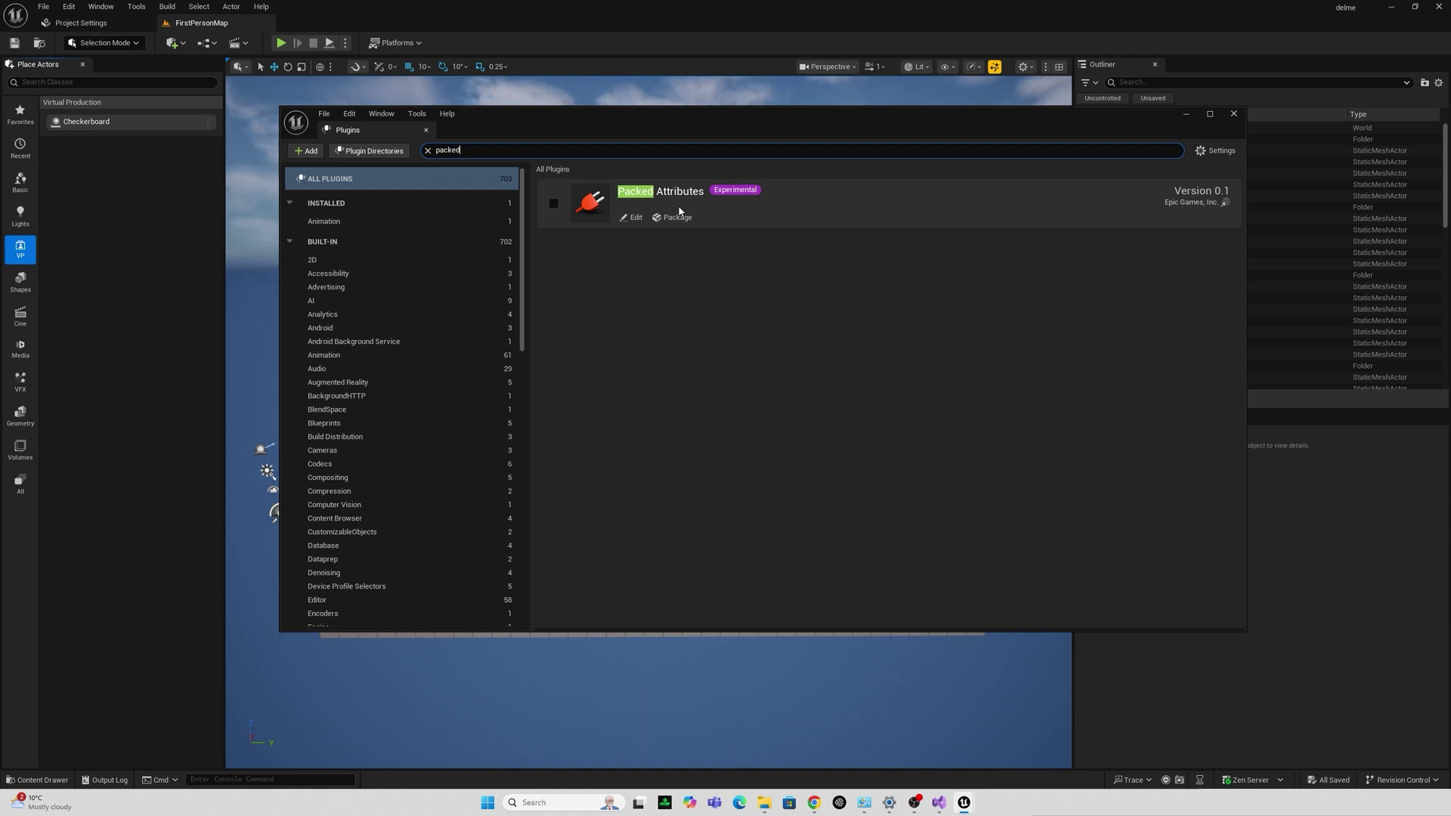
key(ctrl+a)
text(performance capture)
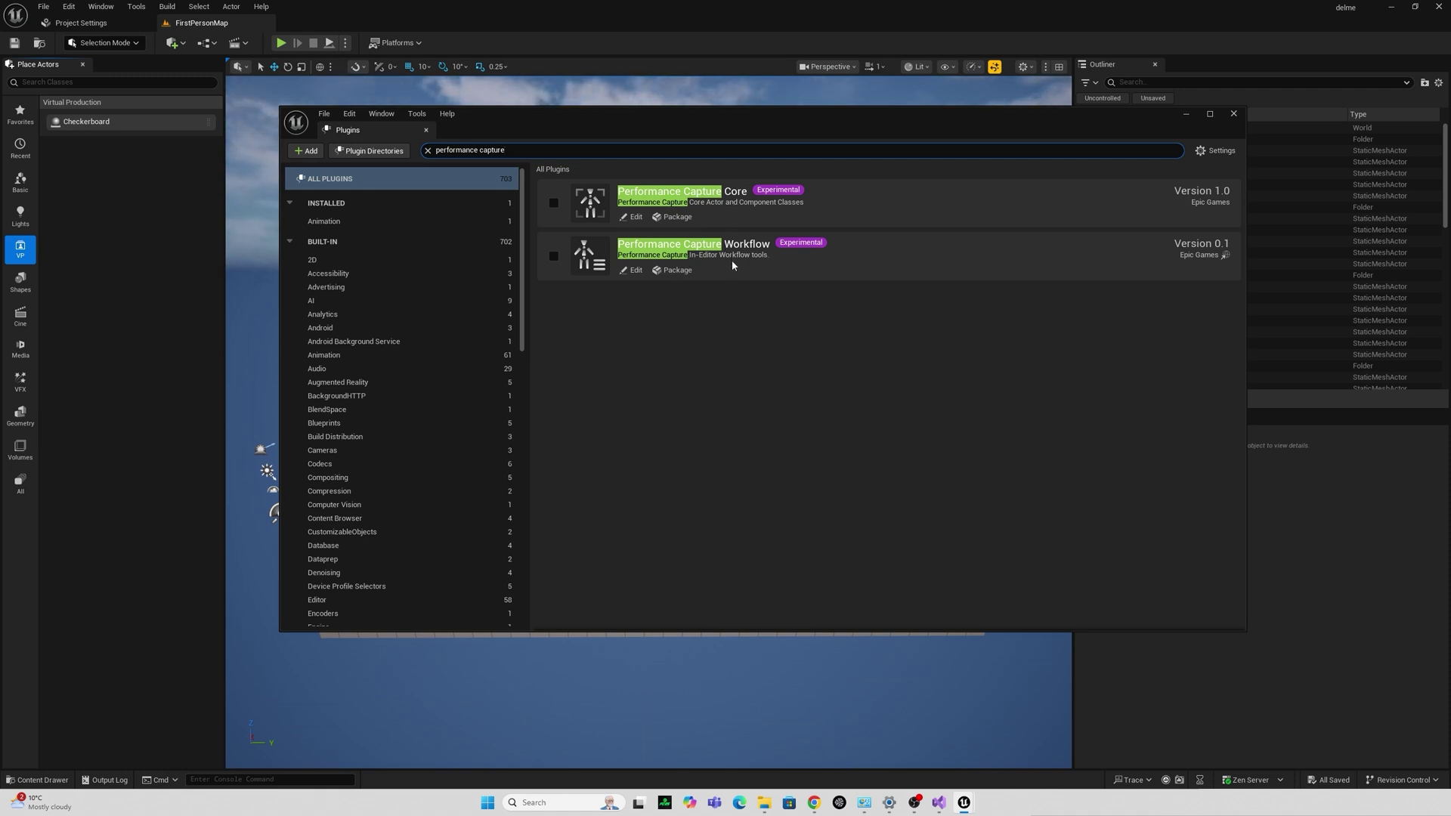
Search the plugins for 'rigmapper', 'sequ anim' and 'skeletal mesh morph'.
key(ctrl+a)
text(rigmapper)
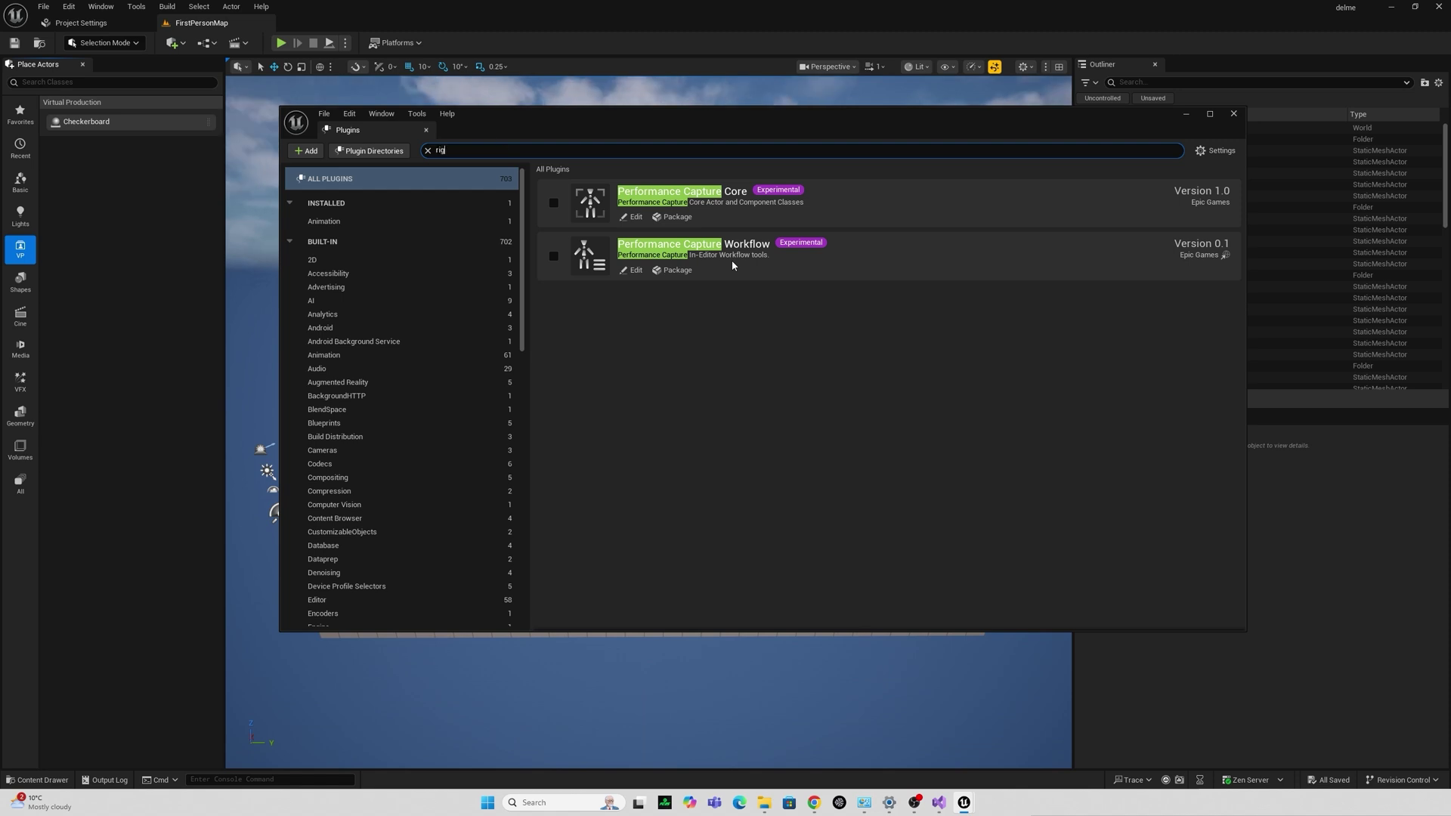
key(Left)
key(Left)
key(Left)
key(Left)
key(Left)
key(Left)
key(End)
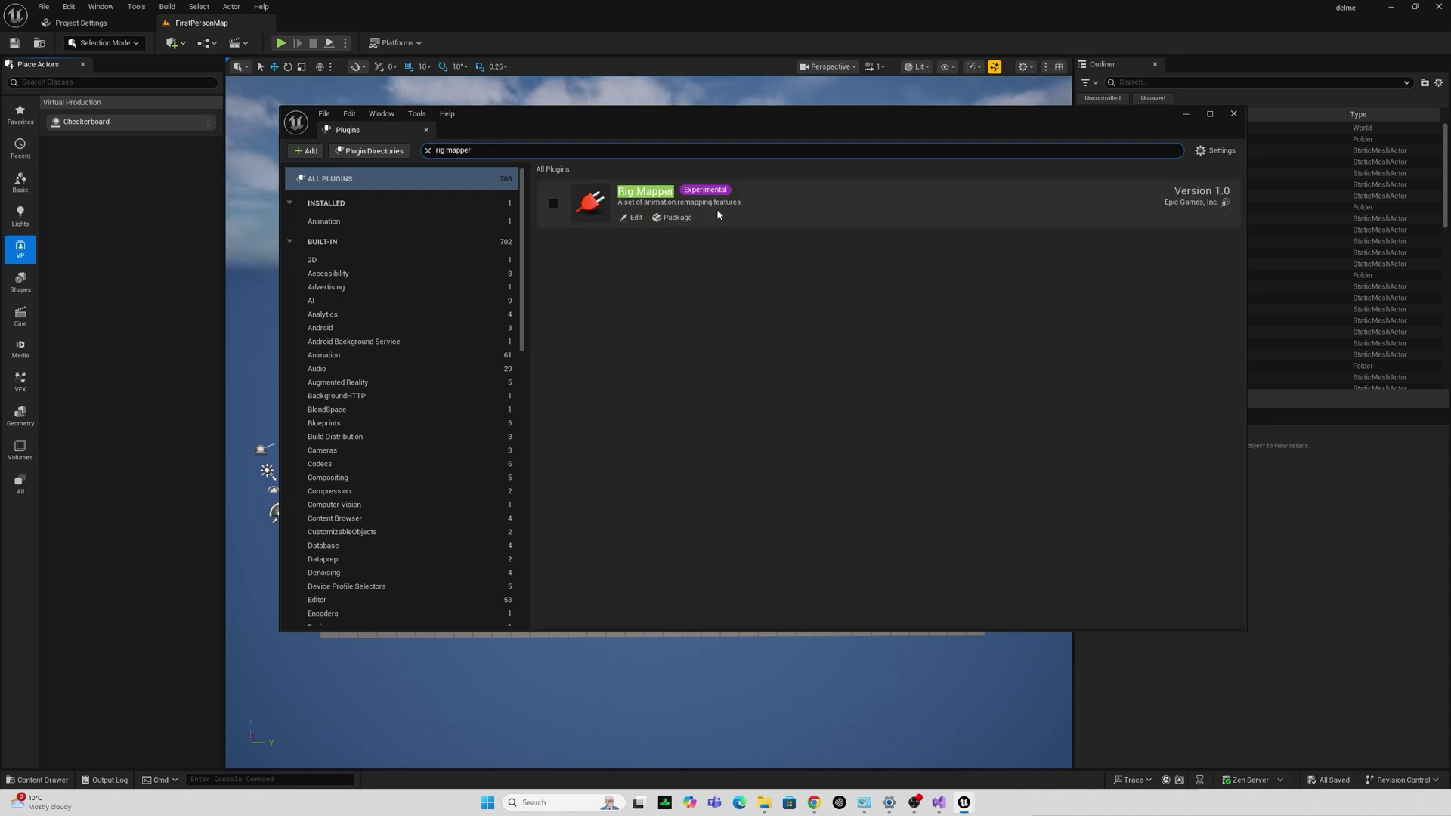
key(ctrl+a)
text(sequ anim)
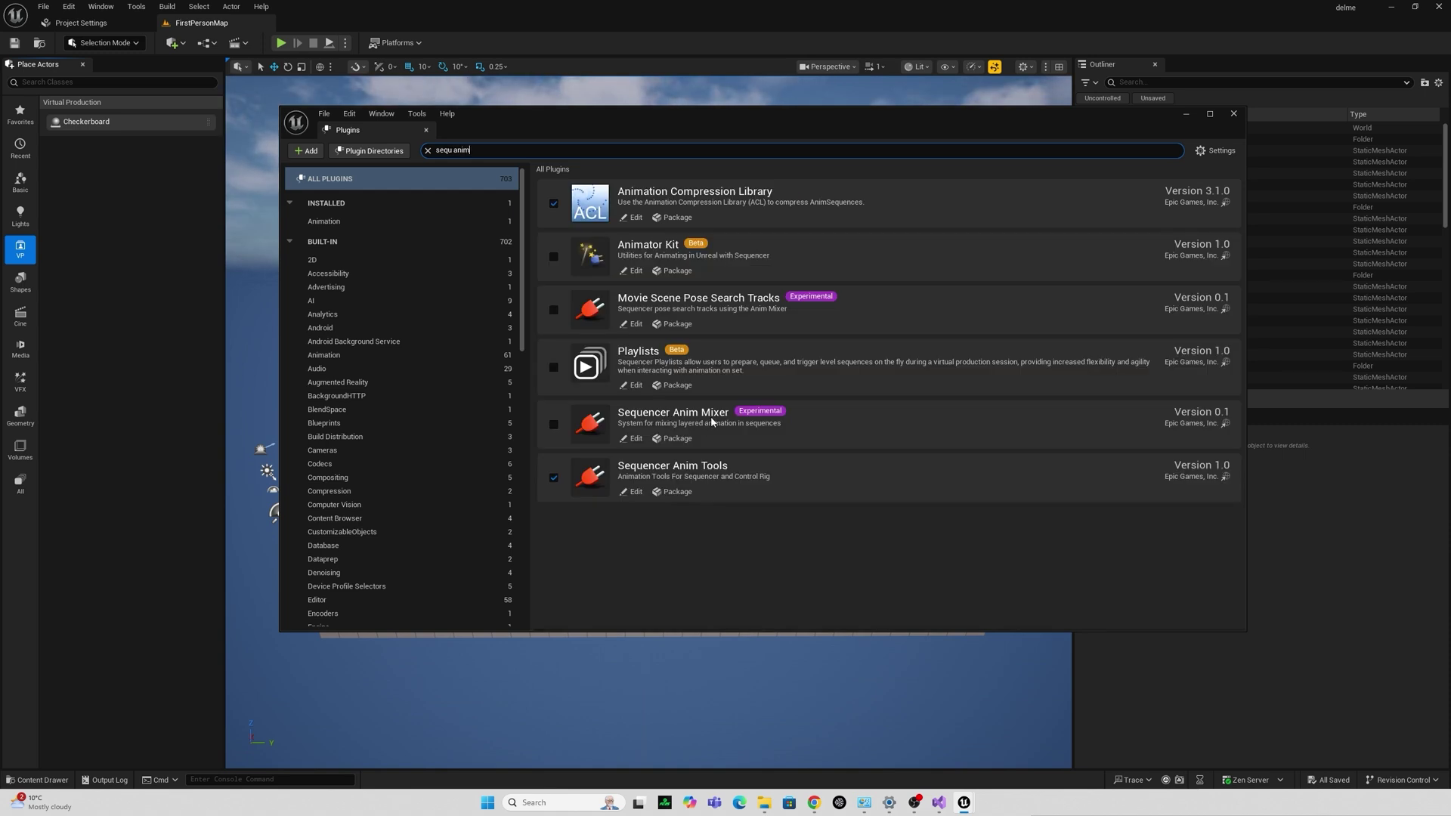
key(ctrl+a)
text(skeletal mesh morph)
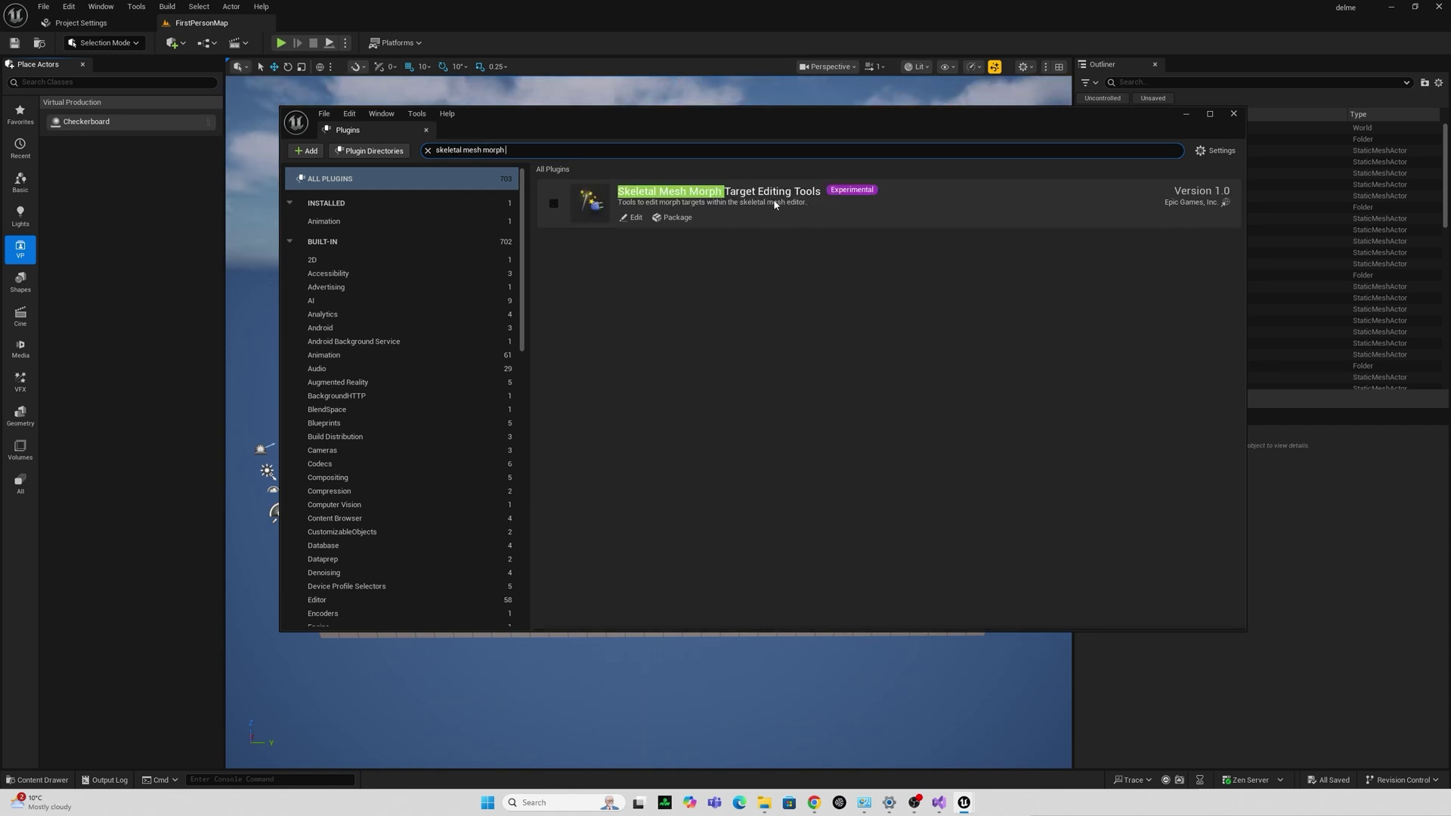
click(1184, 115)
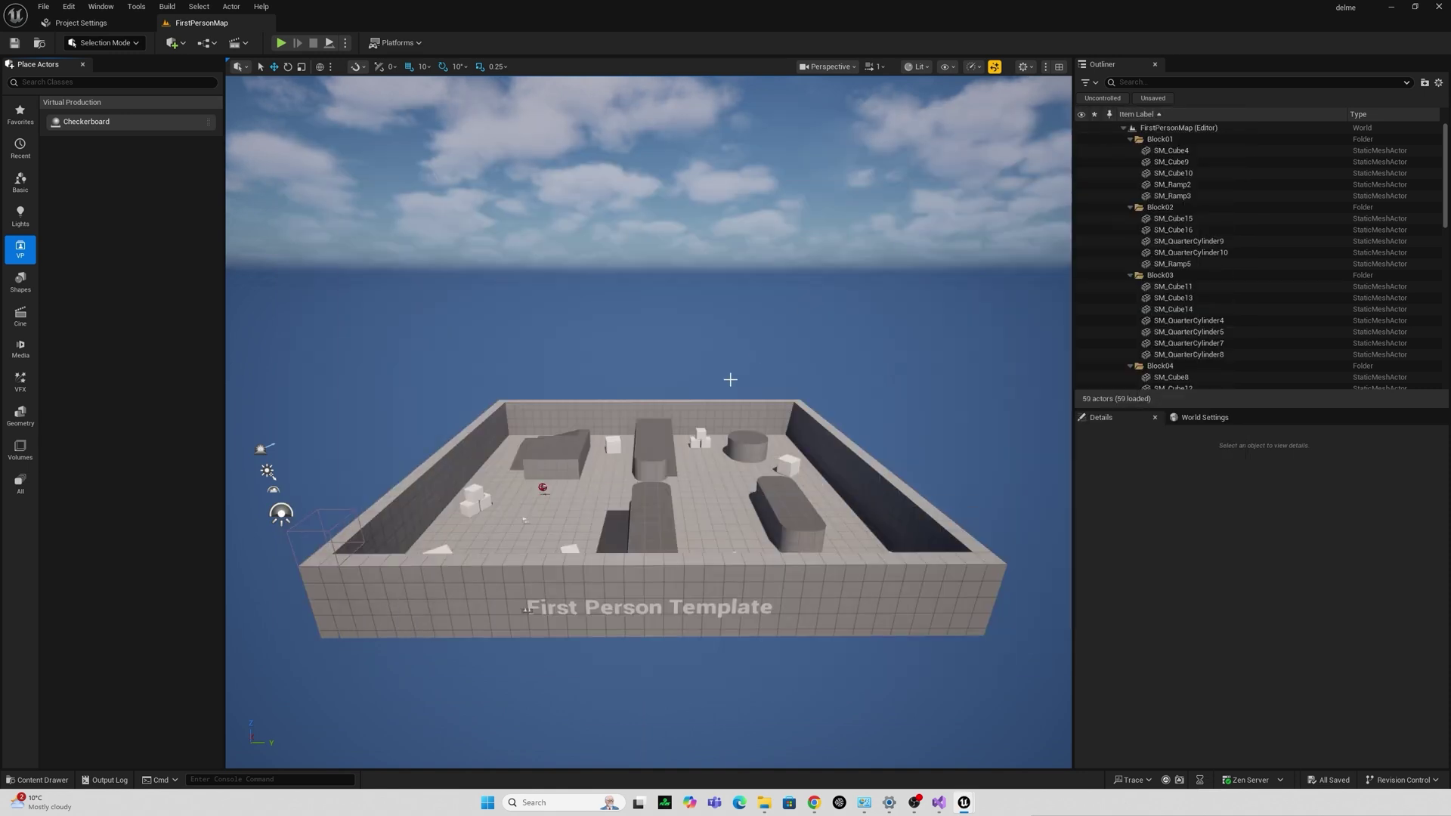